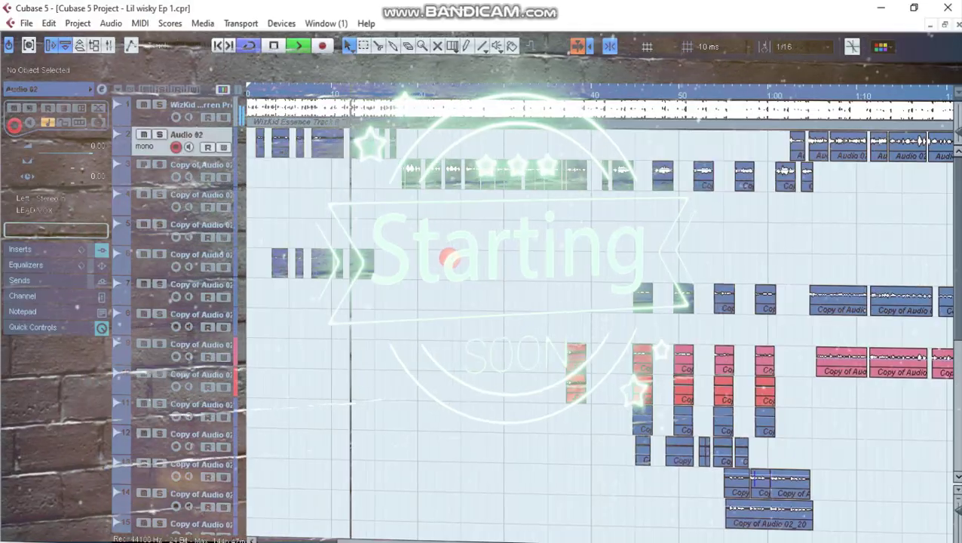
Step: Look over the arrangement of the instrumental and vocal tracks while the song plays
{"action": "key", "text": "g"}
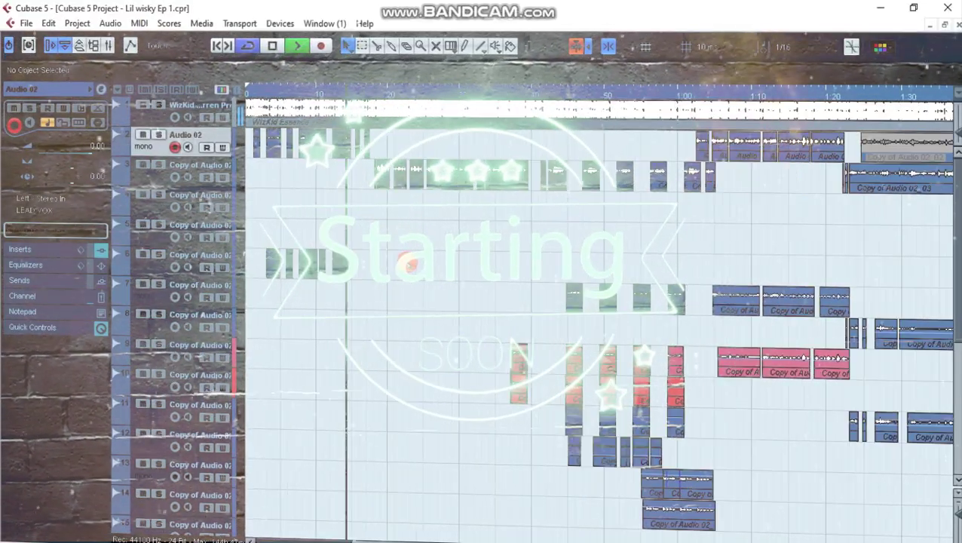
{"action": "key", "text": "g"}
{"action": "key", "text": "g"}
{"action": "key", "text": "g"}
{"action": "key", "text": "h"}
{"action": "key", "text": "h"}
{"action": "key", "text": "h"}
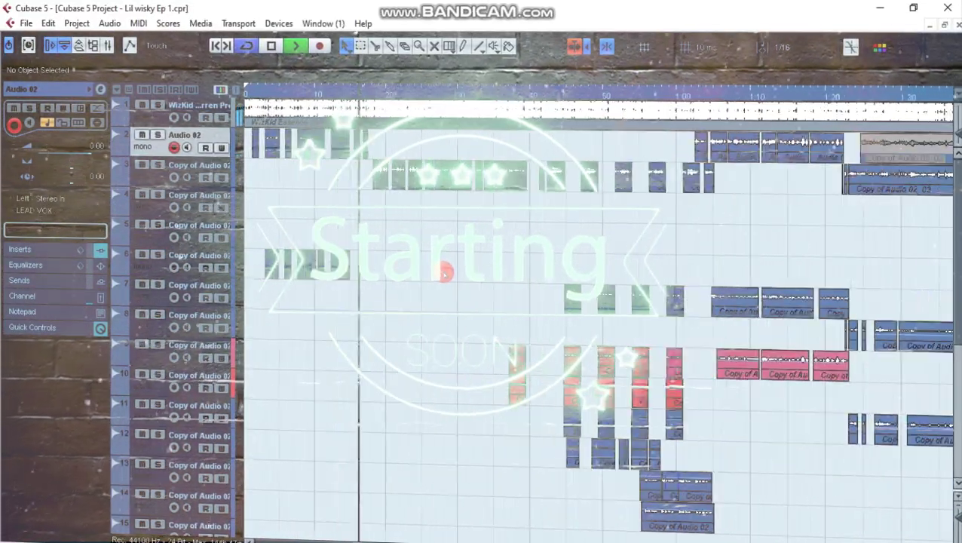
{"action": "key", "text": "h"}
{"action": "key", "text": "h"}
{"action": "key", "text": "h"}
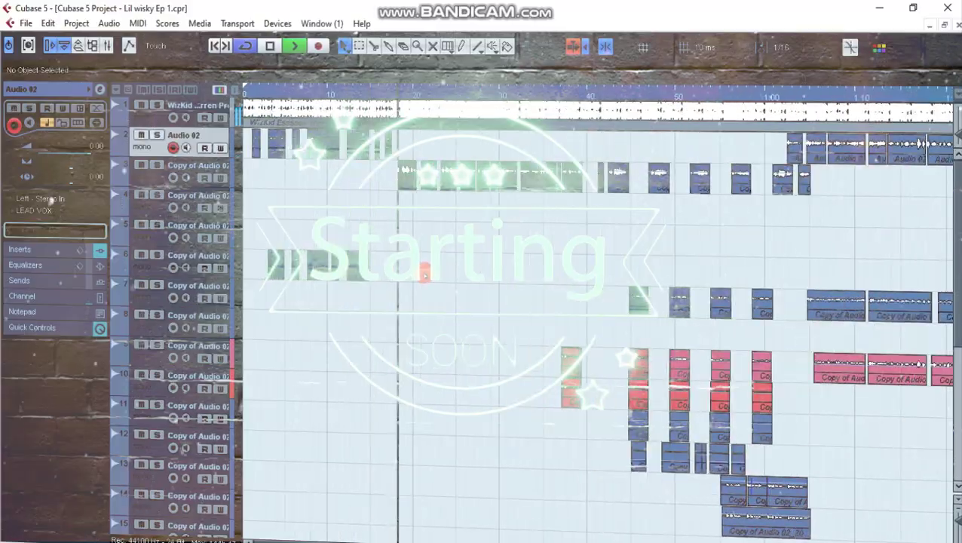
{"action": "key", "text": "g"}
{"action": "key", "text": "g"}
{"action": "key", "text": "g"}
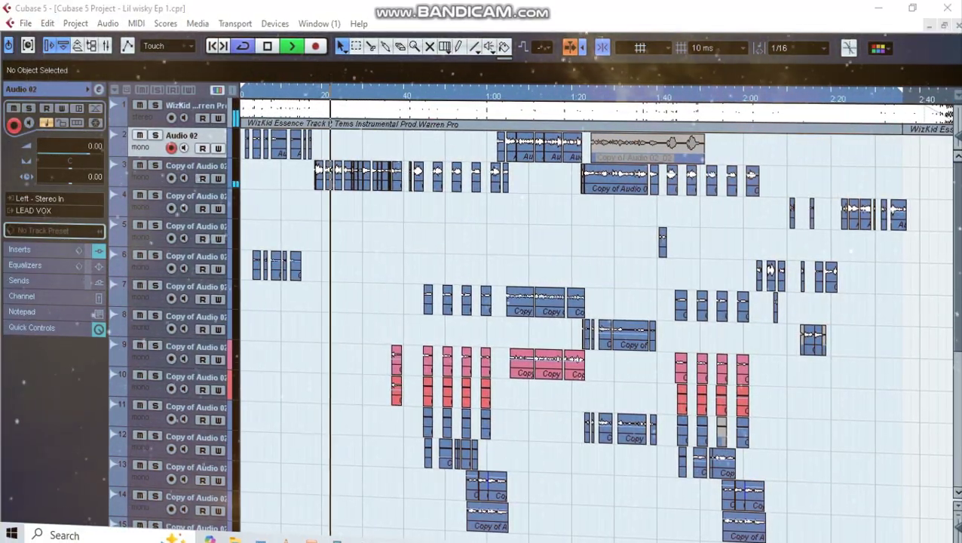
{"action": "key", "text": "XF86AudioRaiseVolume"}
{"action": "key", "text": "XF86AudioRaiseVolume"}
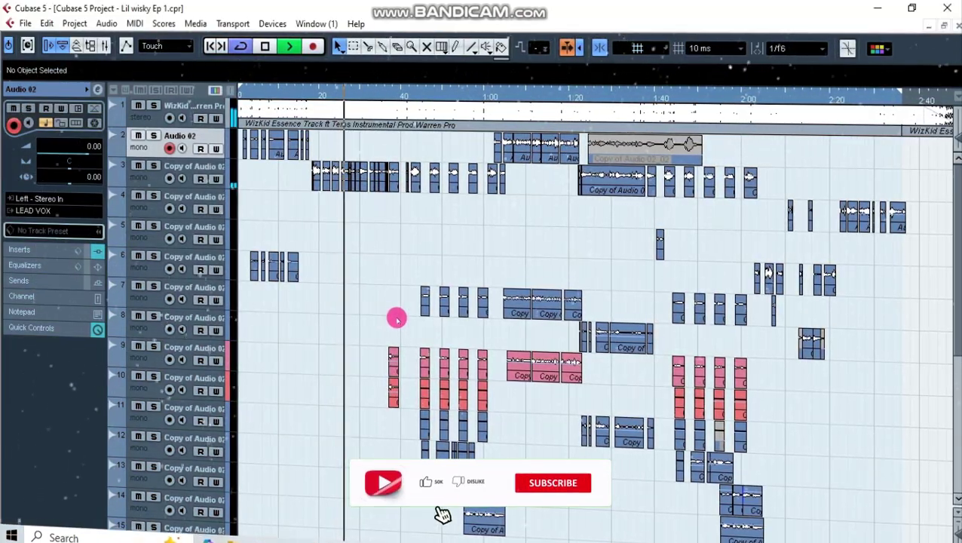
{"action": "key", "text": "g"}
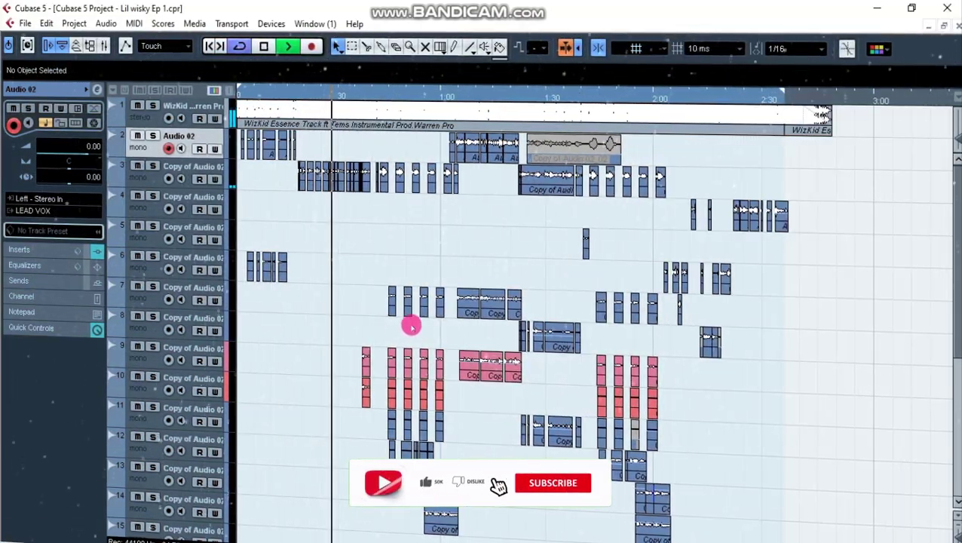
{"action": "key", "text": "g"}
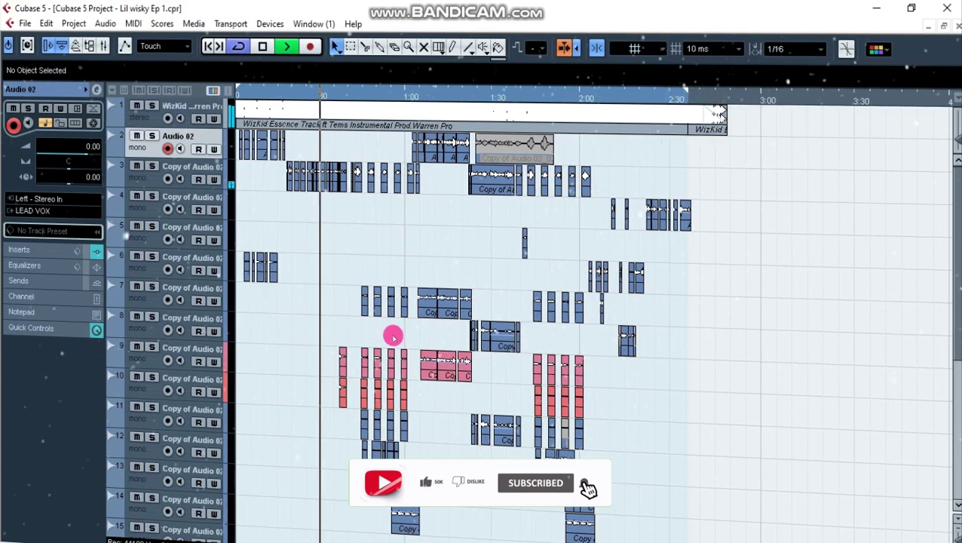
{"action": "key", "text": "g"}
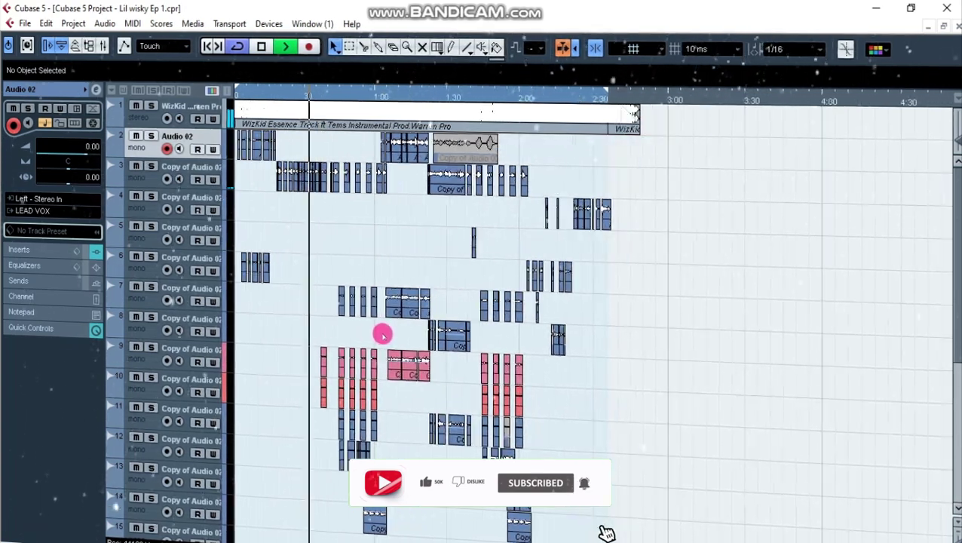
{"action": "key", "text": "h"}
{"action": "key", "text": "h"}
{"action": "key", "text": "h"}
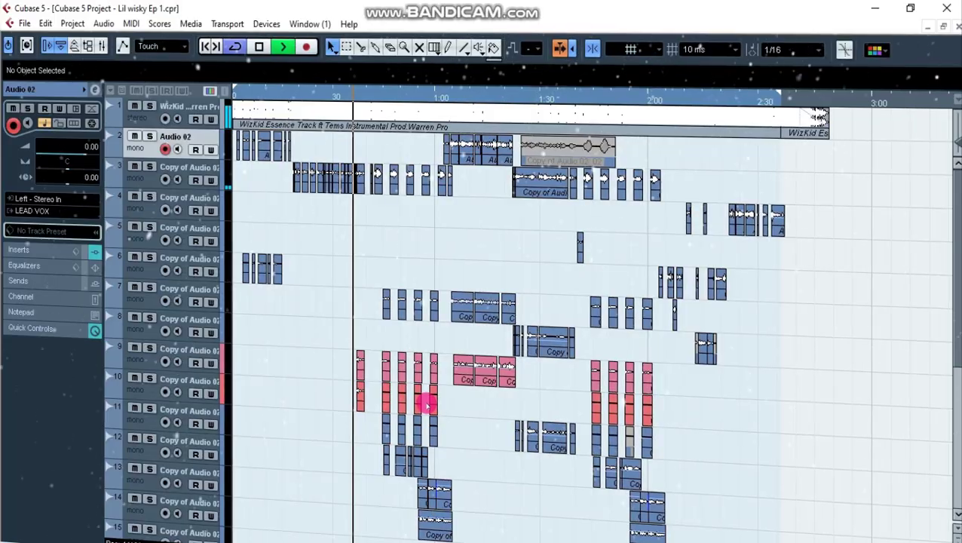
{"action": "key", "text": "g"}
{"action": "key", "text": "g"}
{"action": "key", "text": "h"}
{"action": "key", "text": "h"}
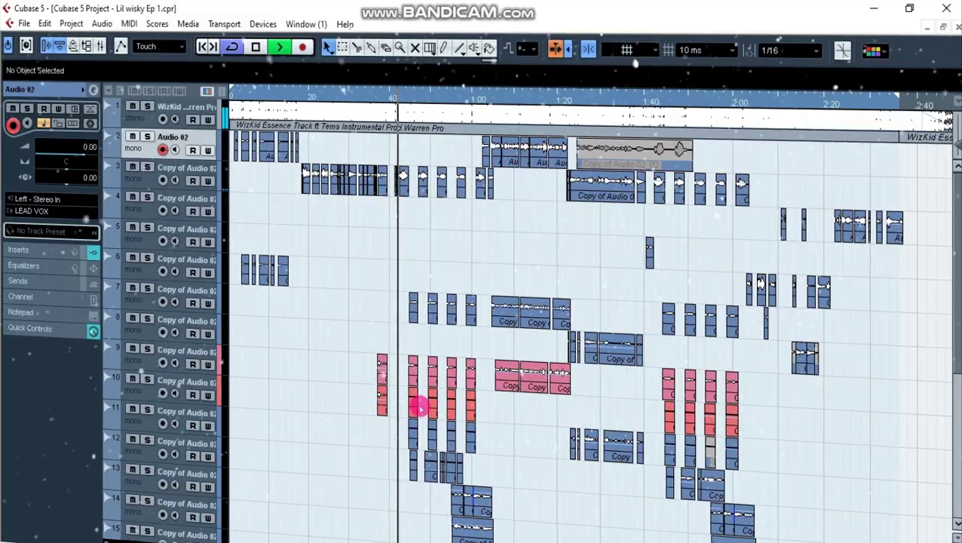
{"action": "key", "text": "h"}
{"action": "key", "text": "h"}
{"action": "key", "text": "h"}
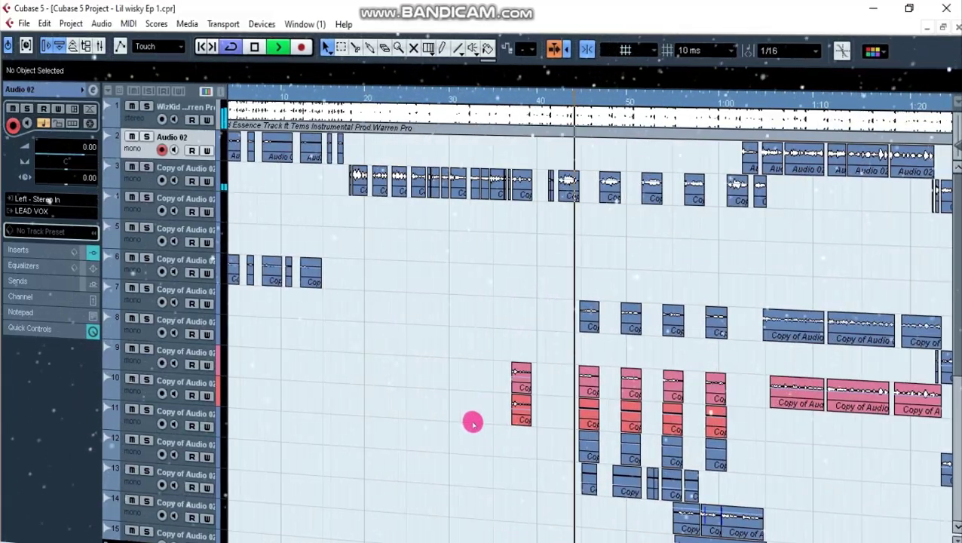
{"action": "key", "text": "g"}
{"action": "key", "text": "g"}
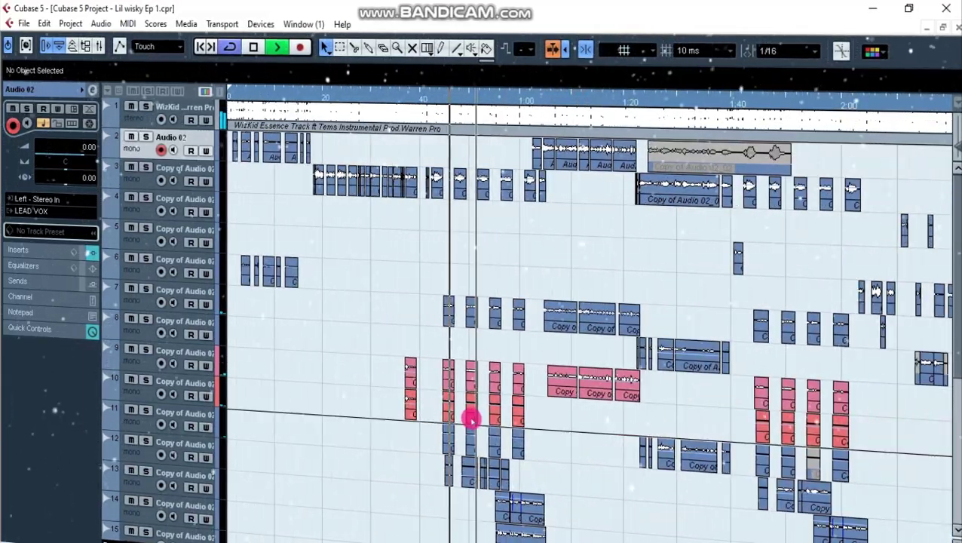
{"action": "key", "text": "h"}
{"action": "key", "text": "h"}
{"action": "key", "text": "h"}
{"action": "key", "text": "h"}
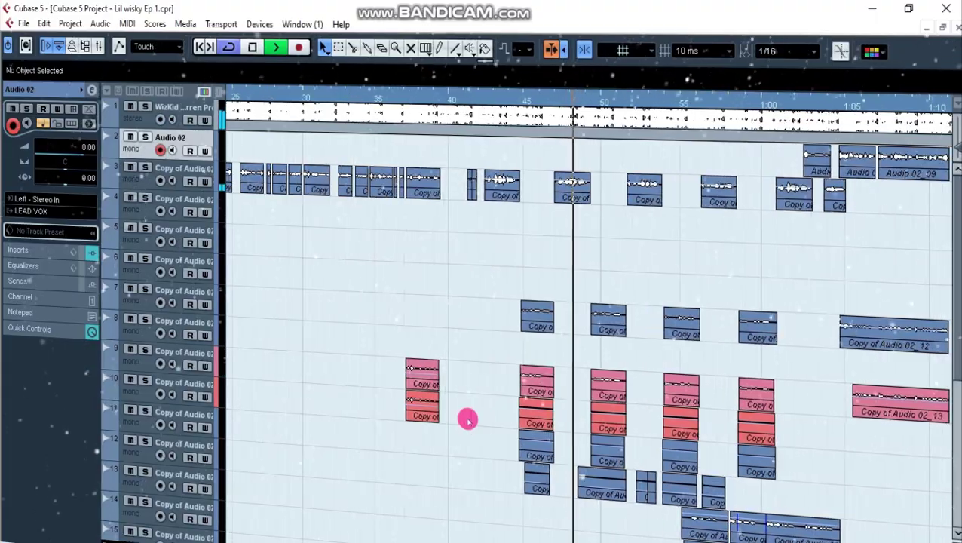
{"action": "key", "text": "g"}
{"action": "key", "text": "g"}
{"action": "key", "text": "g"}
{"action": "key", "text": "g"}
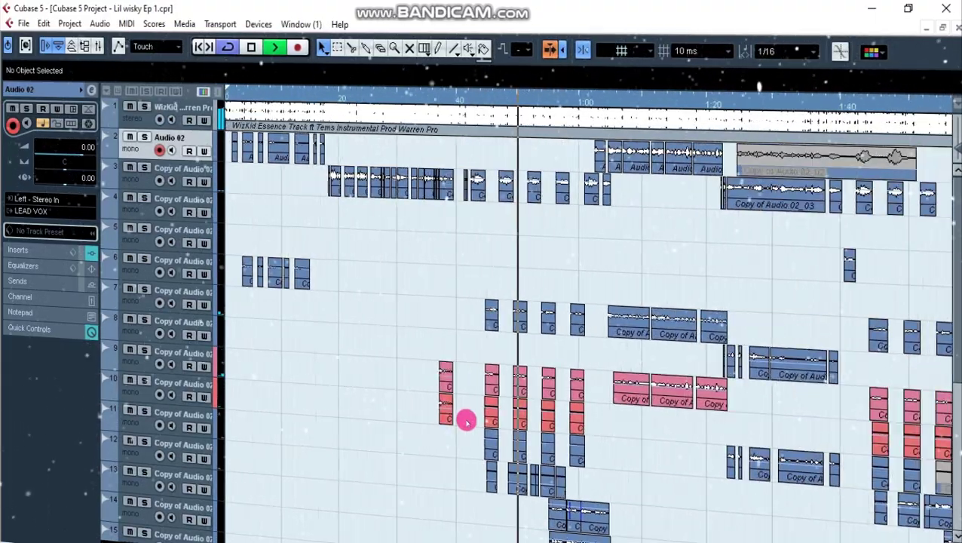
{"action": "key", "text": "h"}
{"action": "key", "text": "h"}
{"action": "key", "text": "h"}
{"action": "key", "text": "h"}
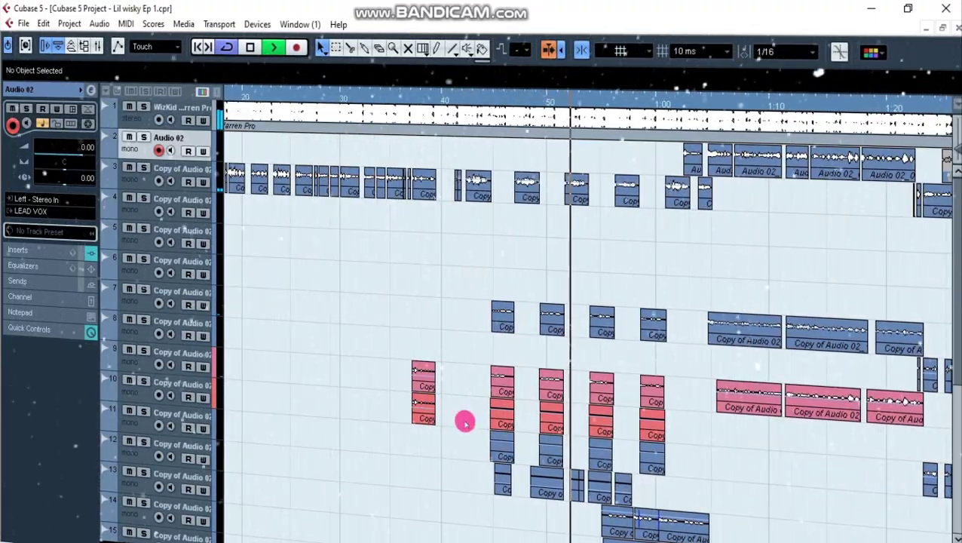
{"action": "key", "text": "g"}
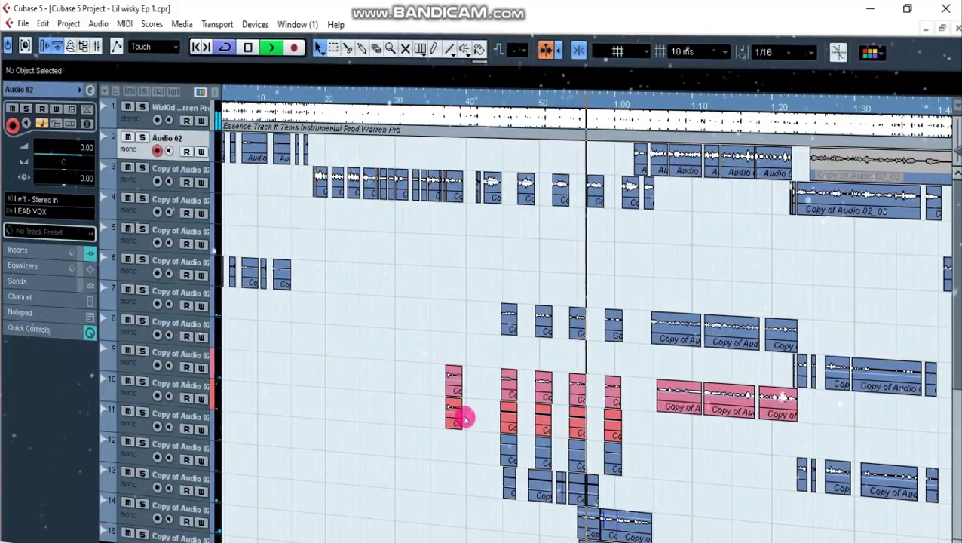
{"action": "key", "text": "g"}
{"action": "key", "text": "g"}
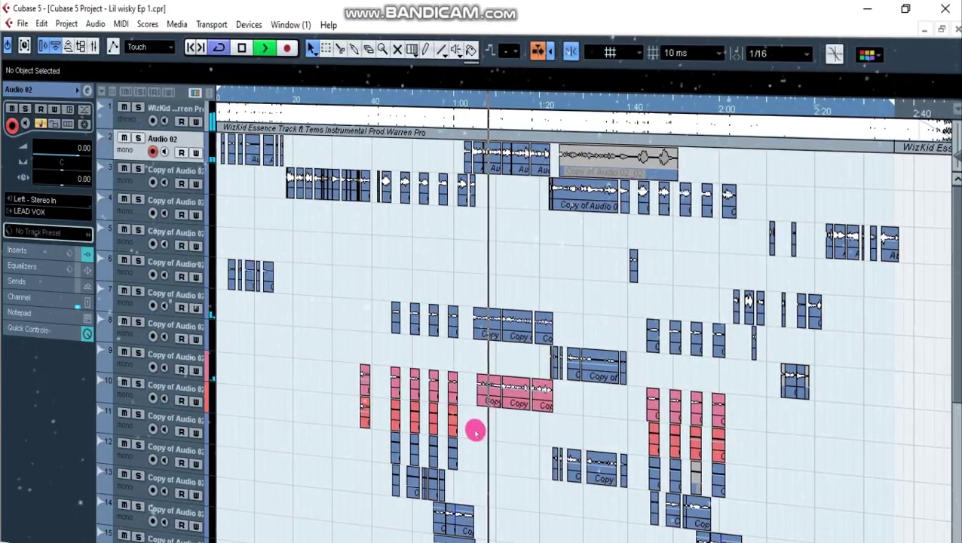
{"action": "key", "text": "h"}
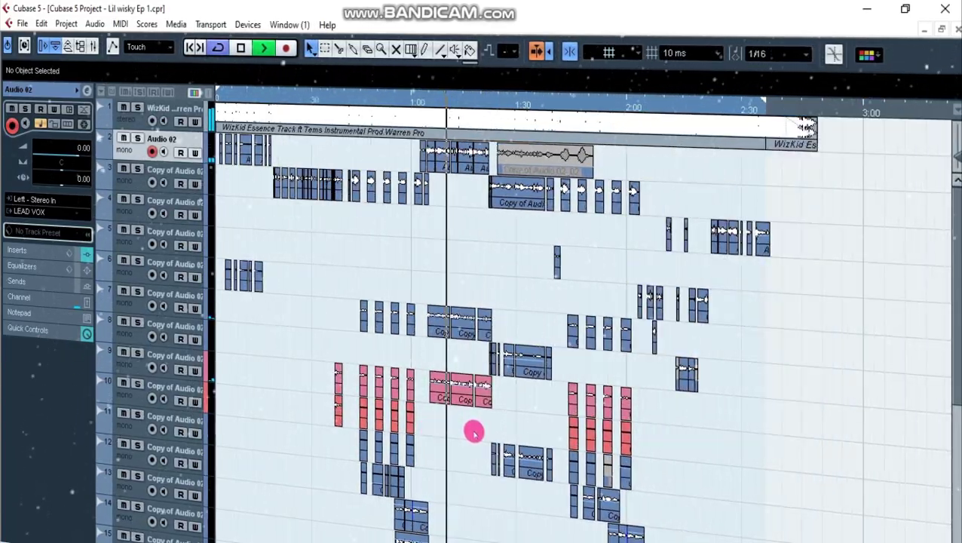
{"action": "key", "text": "h"}
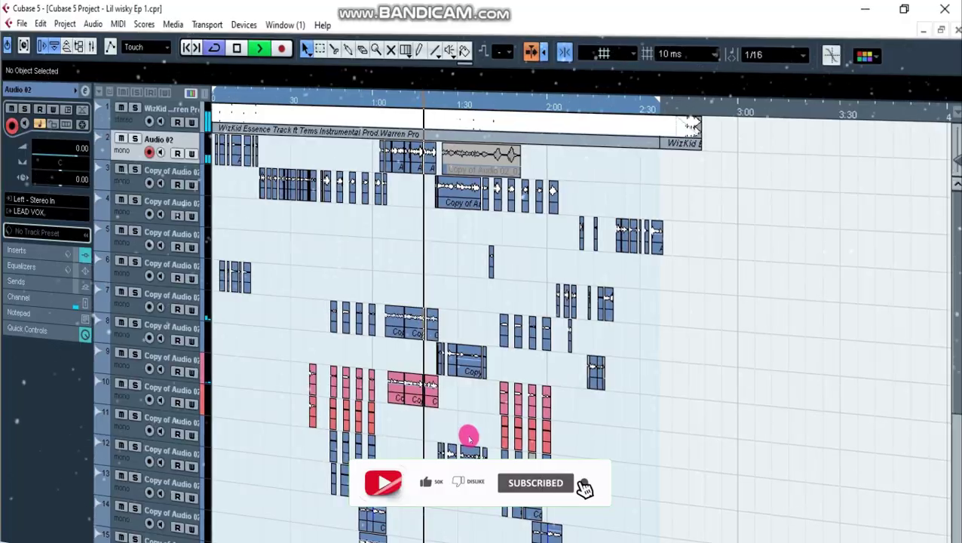
{"action": "key", "text": "h"}
{"action": "key", "text": "h"}
{"action": "key", "text": "h"}
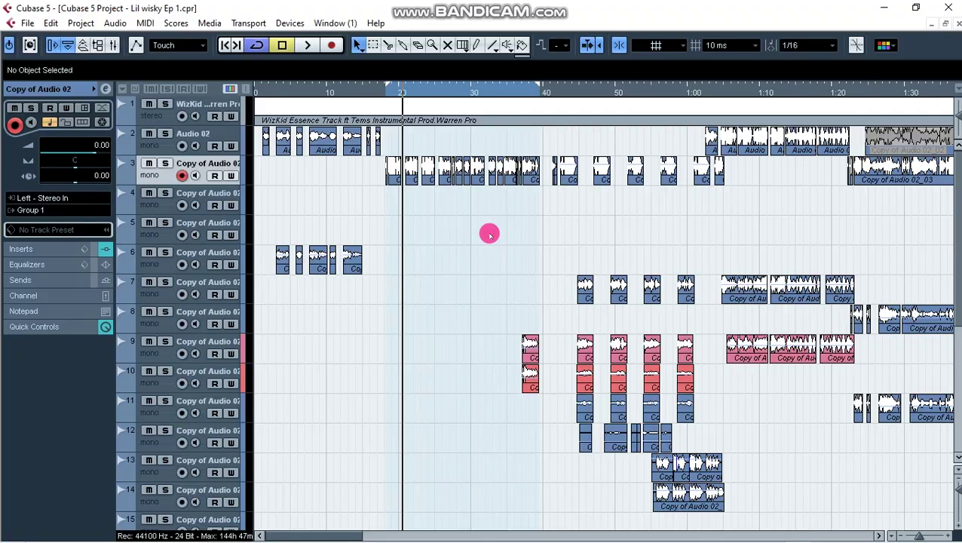
Step: Set the loop range to span the main instrumental event on track 1
{"action": "key", "text": "g"}
{"action": "key", "text": "g"}
{"action": "key", "text": "g"}
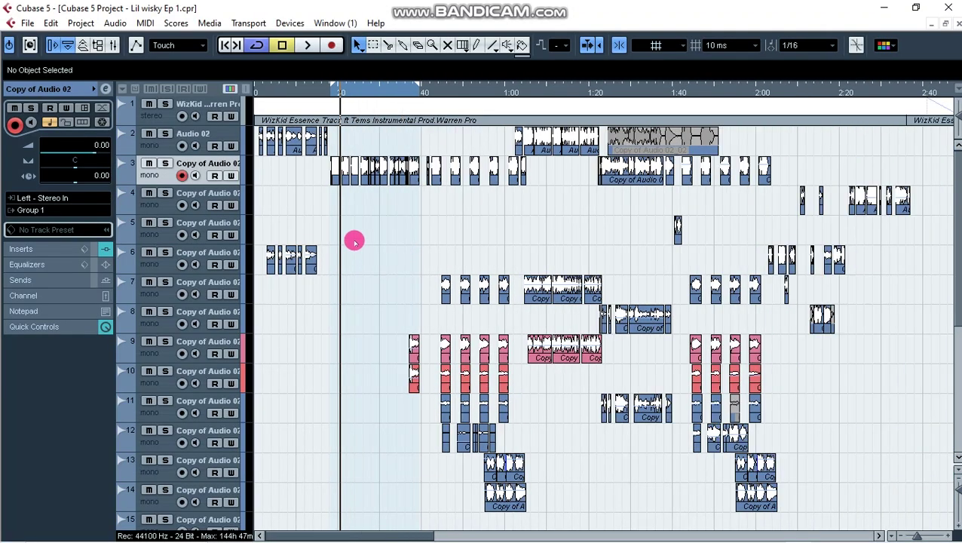
{"action": "left_click", "coordinate": [353, 121]}
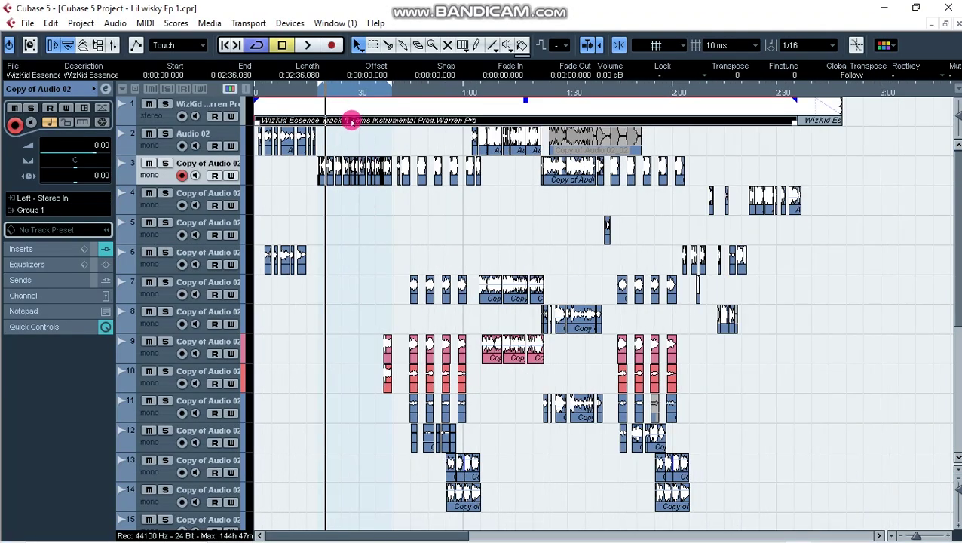
{"action": "left_click", "coordinate": [382, 263]}
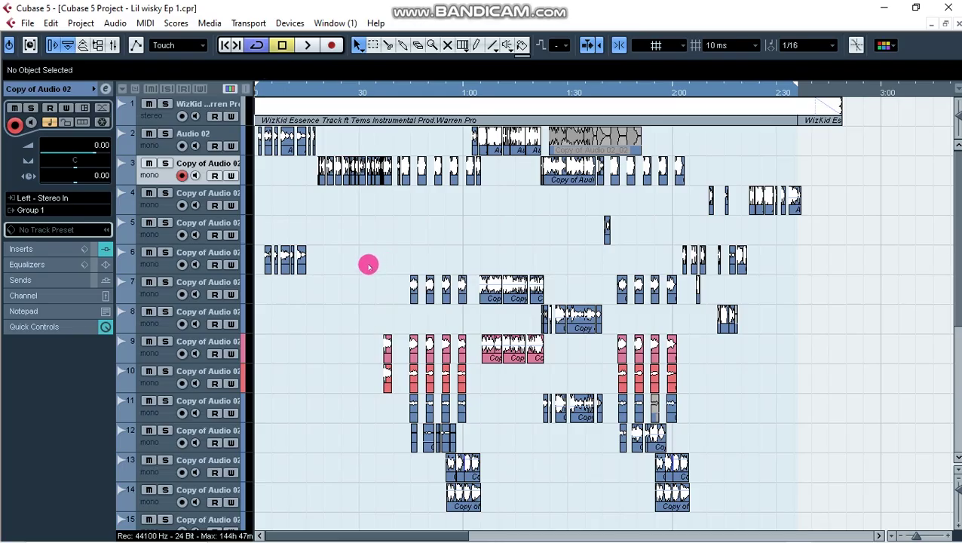
Step: Look through the full track list, including the group tracks and FX channels, and the vocal arrangement
{"action": "key", "text": "g"}
{"action": "scroll", "coordinate": [337, 271], "scroll_direction": "down", "scroll_amount": 5}
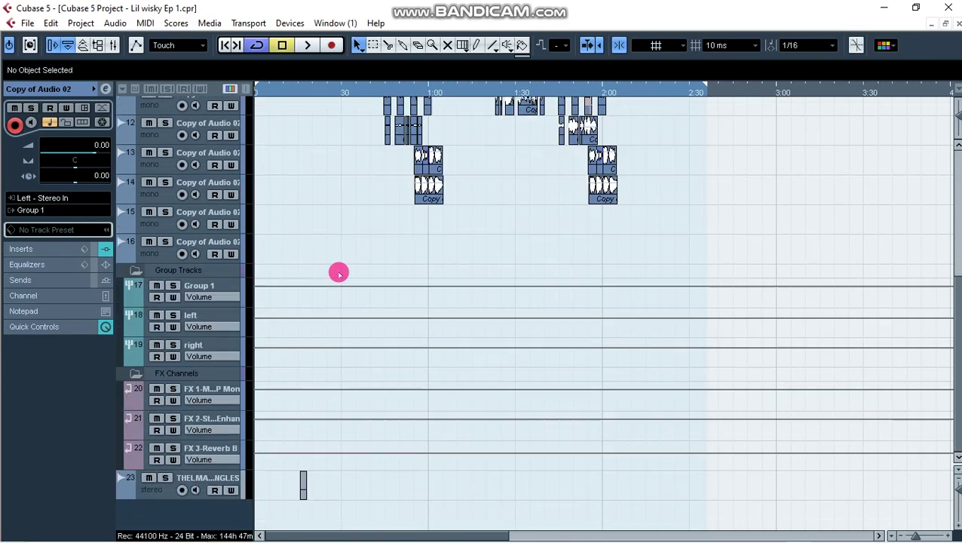
{"action": "scroll", "coordinate": [339, 273], "scroll_direction": "up", "scroll_amount": 5}
{"action": "key", "text": "h"}
{"action": "key", "text": "h"}
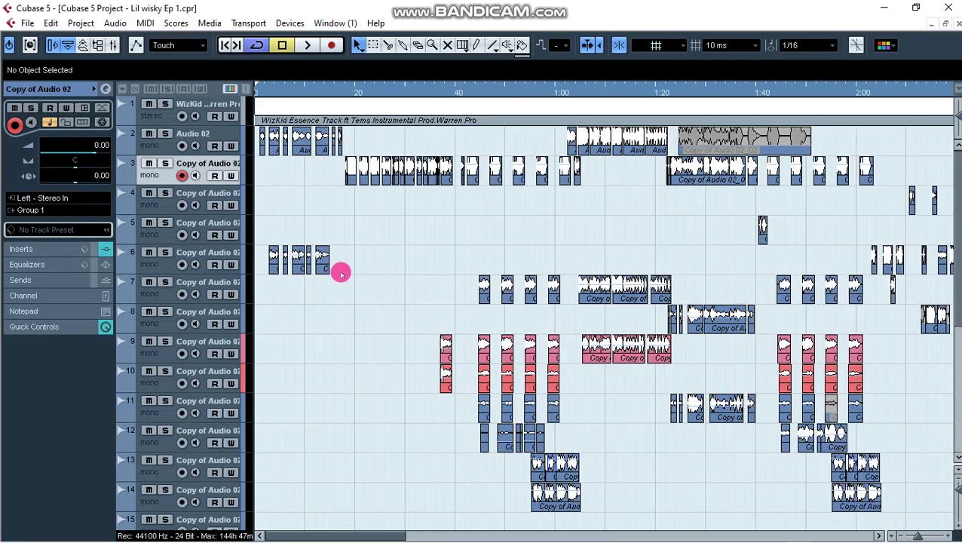
{"action": "key", "text": "g"}
{"action": "key", "text": "g"}
{"action": "key", "text": "h"}
{"action": "key", "text": "h"}
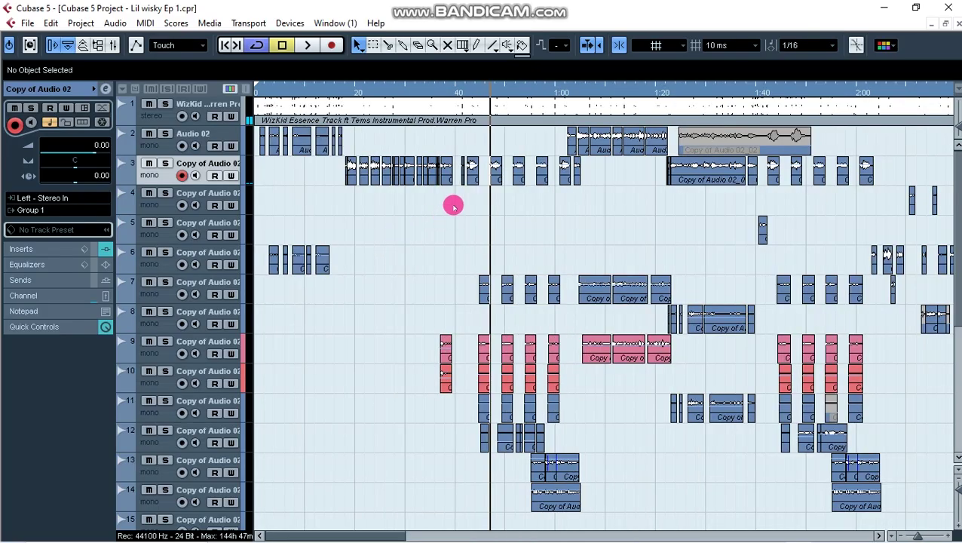
Step: Set the loop range around the first block of vocal events on track 3, from about 18 to 39 seconds
{"action": "left_click_drag", "start_coordinate": [352, 176], "coordinate": [341, 178]}
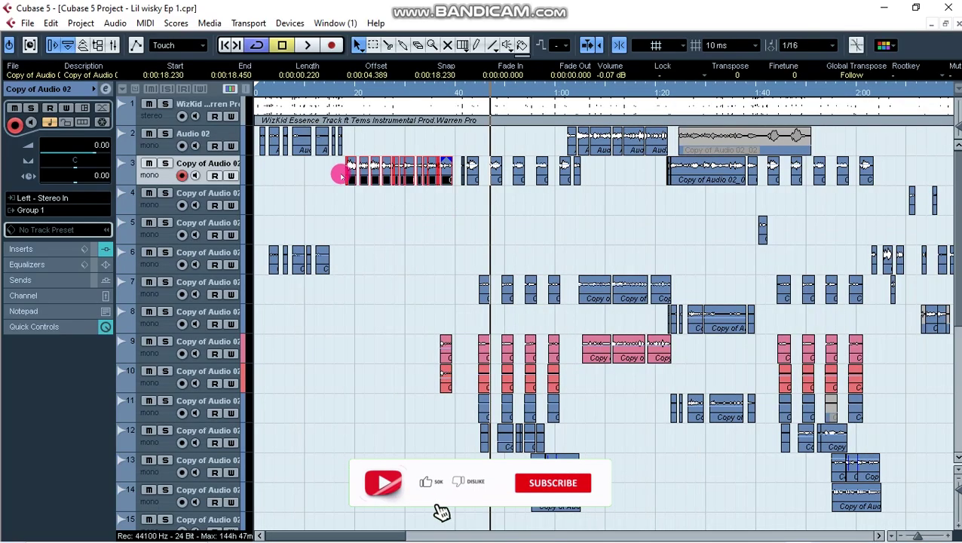
{"action": "left_click", "coordinate": [388, 210]}
{"action": "key", "text": "h"}
{"action": "key", "text": "h"}
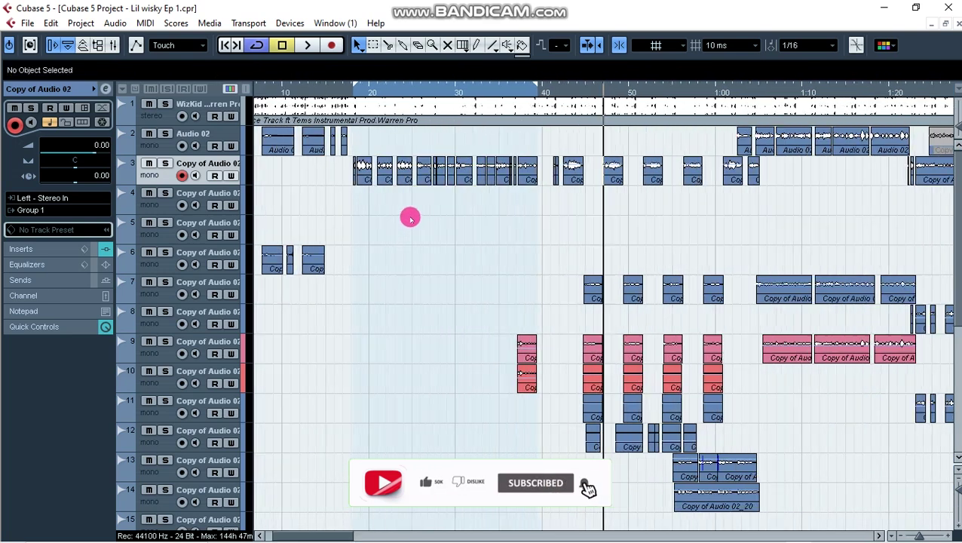
Step: Play the looped vocal section with the instrumental from the start of the loop range, stopping after a few seconds
{"action": "left_click", "coordinate": [352, 92]}
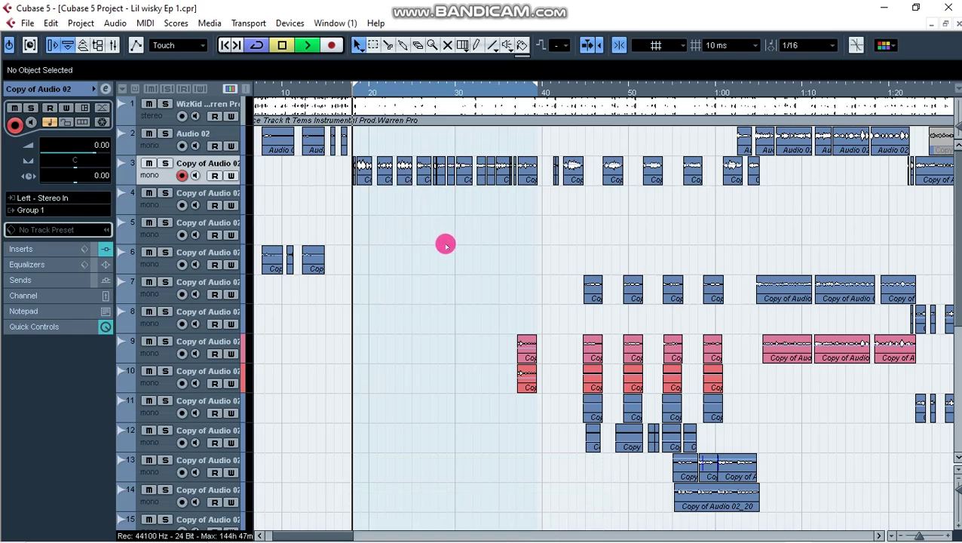
{"action": "key", "text": "space"}
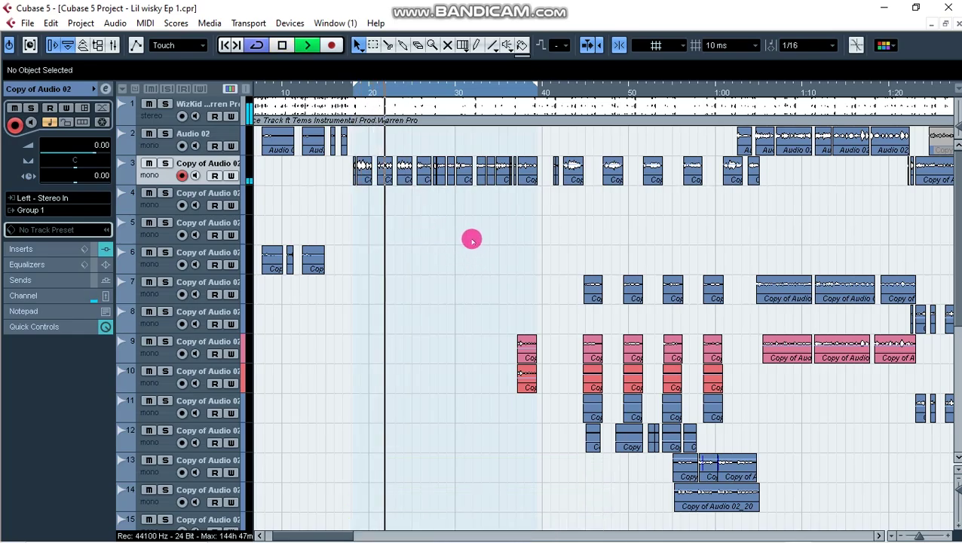
{"action": "key", "text": "space"}
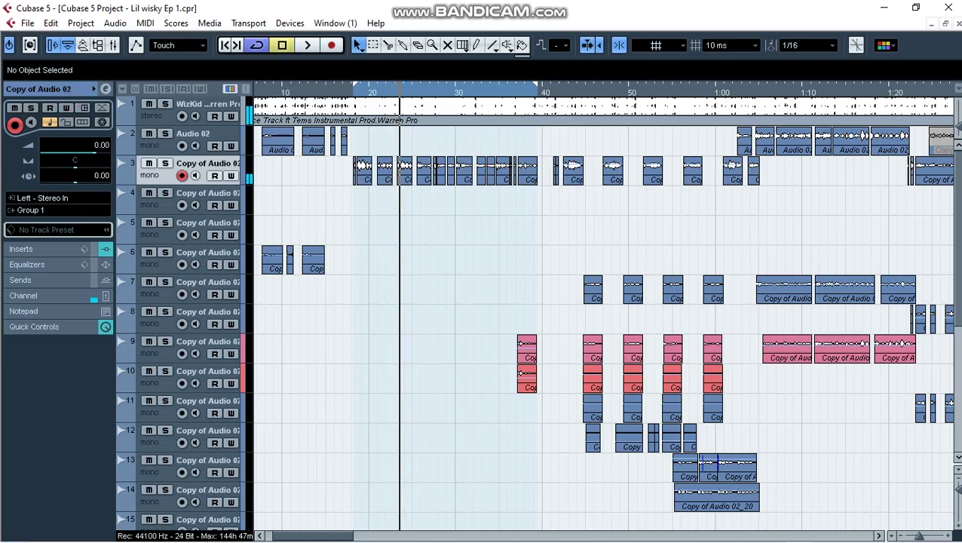
Step: Mute the instrumental track and play the track 3 vocals from the start of the loop range
{"action": "left_click", "coordinate": [463, 315]}
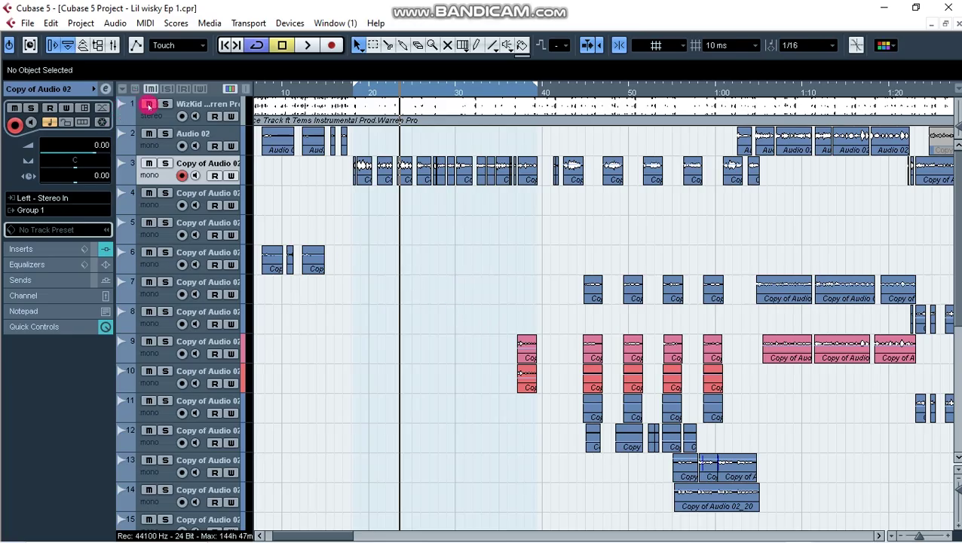
{"action": "left_click", "coordinate": [354, 90]}
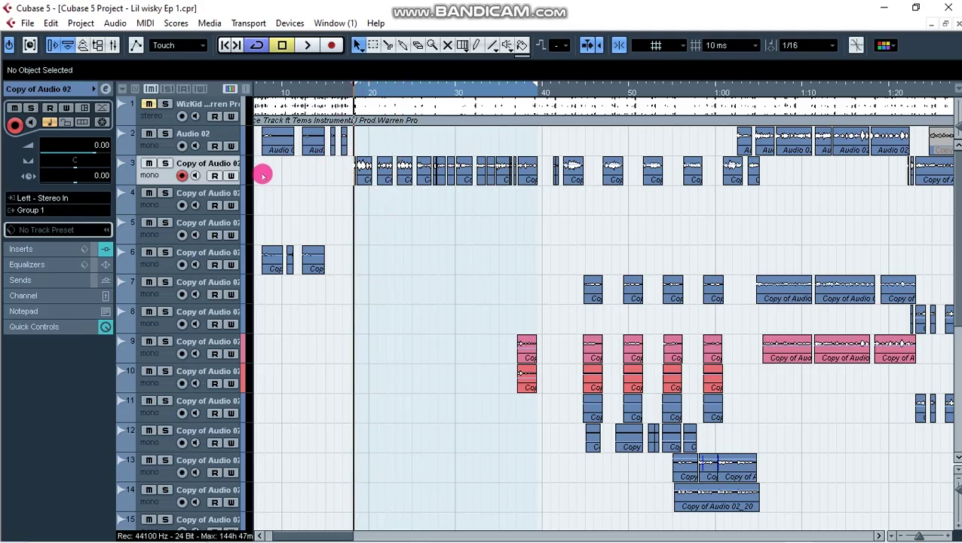
{"action": "left_click", "coordinate": [366, 161]}
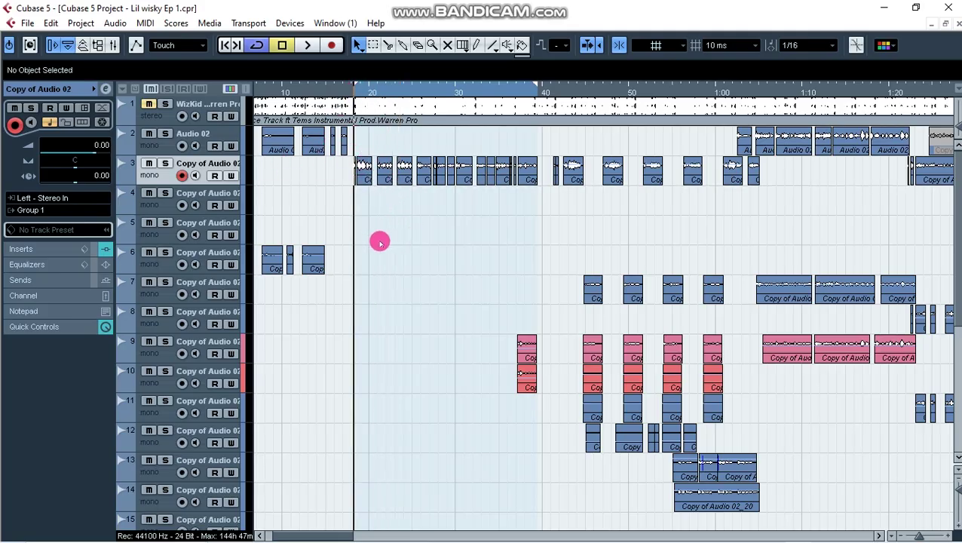
{"action": "key", "text": "space"}
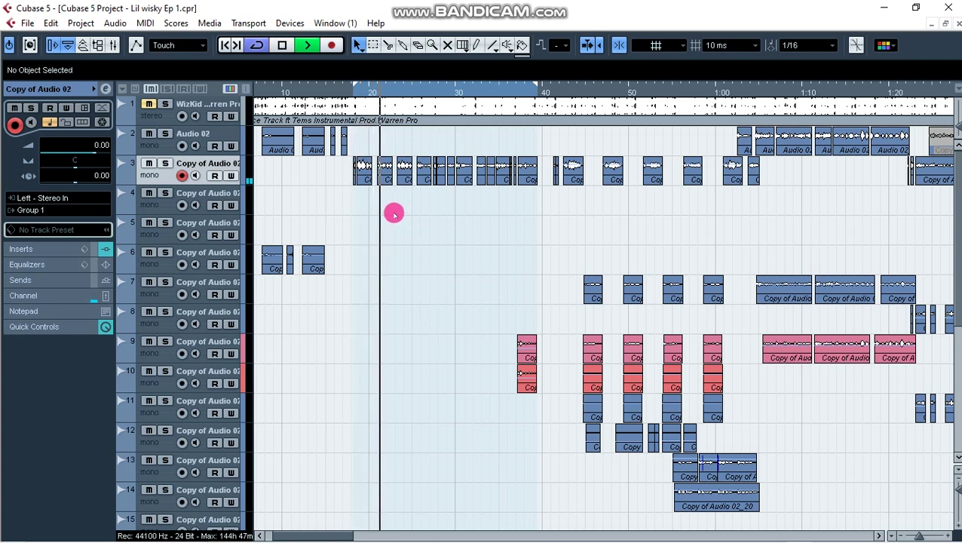
Step: Stop playback and bypass the inserts on the track 3 vocal channel
{"action": "key", "text": "space"}
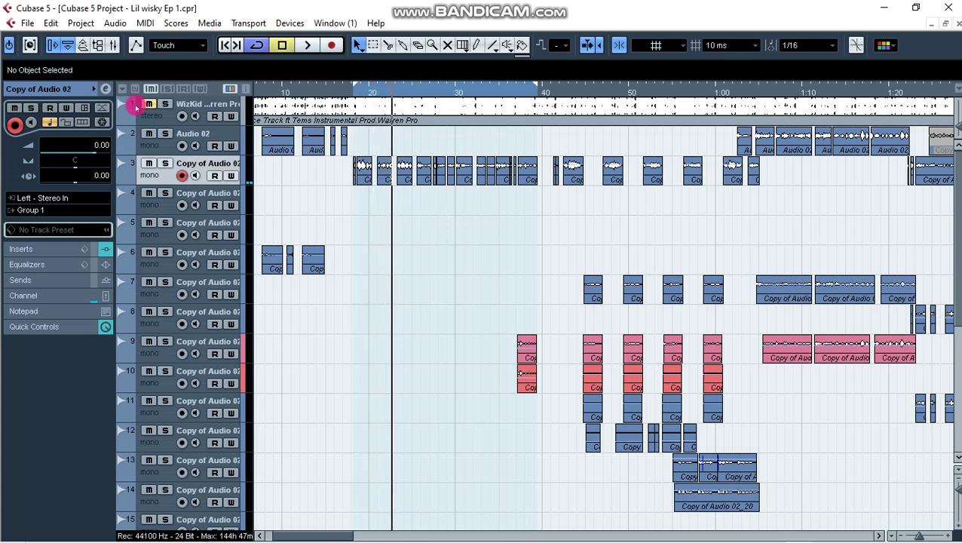
{"action": "left_click", "coordinate": [106, 88]}
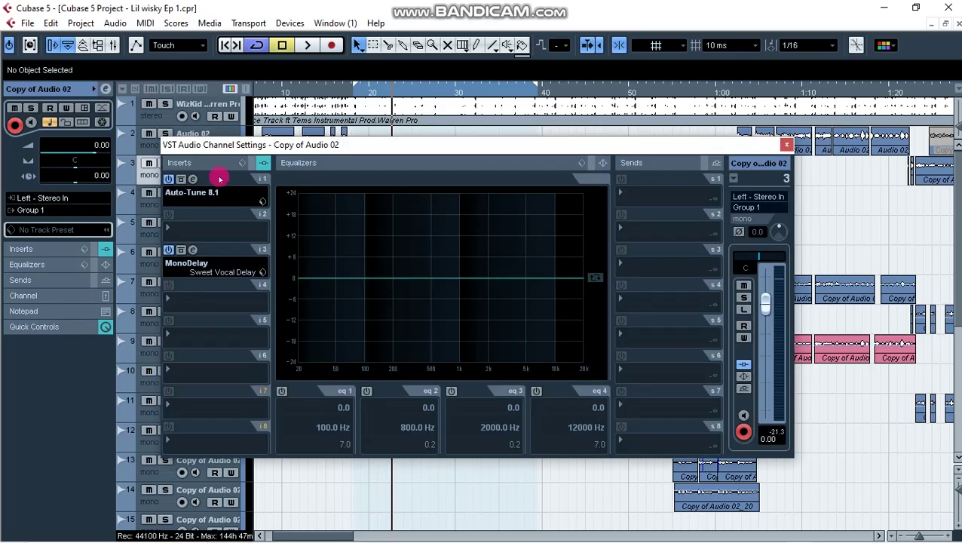
{"action": "left_click", "coordinate": [786, 144]}
Step: Turn off the Compressor, H-EQ Stereo and Gate inserts in Group 1's channel settings
{"action": "scroll", "coordinate": [323, 306], "scroll_direction": "down", "scroll_amount": 4}
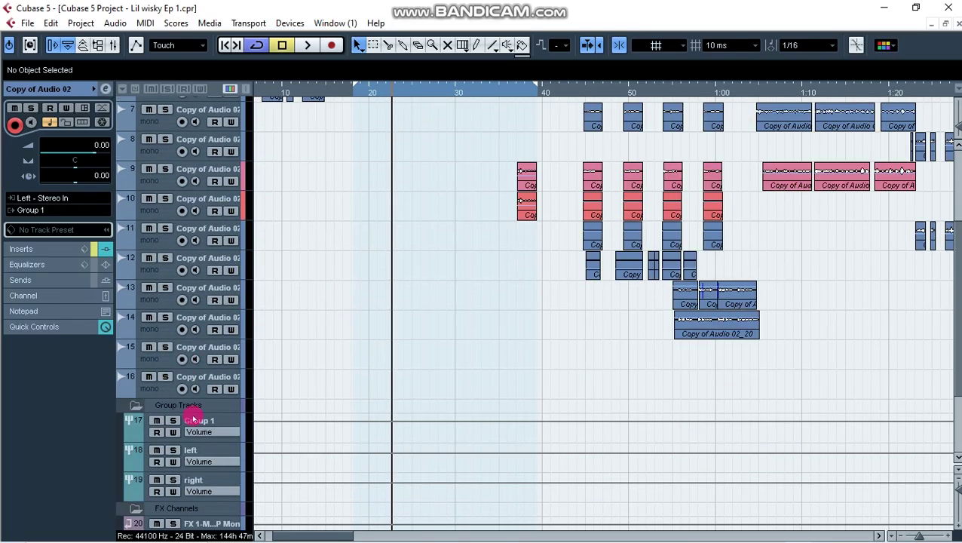
{"action": "left_click", "coordinate": [209, 423]}
{"action": "left_click", "coordinate": [105, 89]}
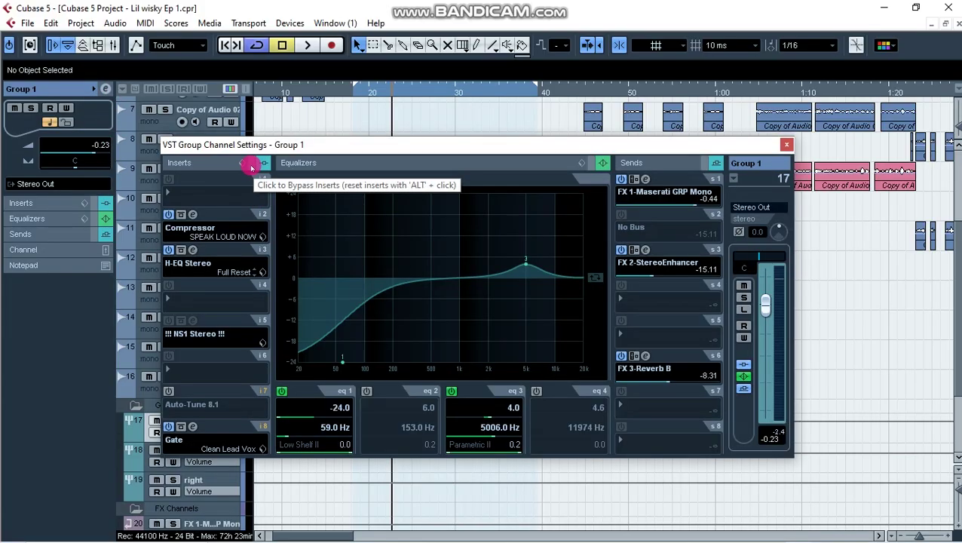
{"action": "left_click", "coordinate": [169, 214]}
{"action": "left_click", "coordinate": [168, 251]}
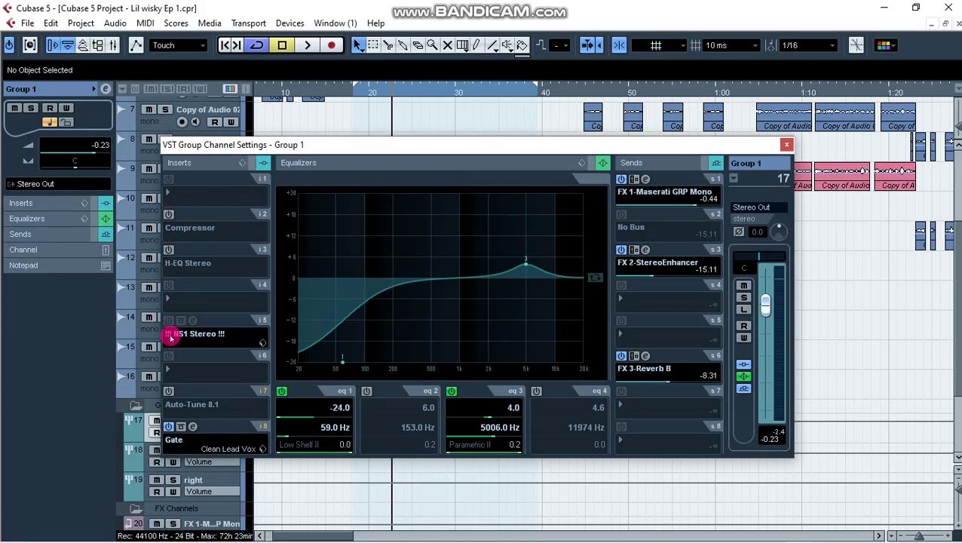
{"action": "left_click", "coordinate": [168, 426]}
Step: Turn off Group 1's Maserati GRP Mono, StereoEnhancer and Reverb B sends, and disable its EQ bands 1 and 3
{"action": "left_click", "coordinate": [631, 181]}
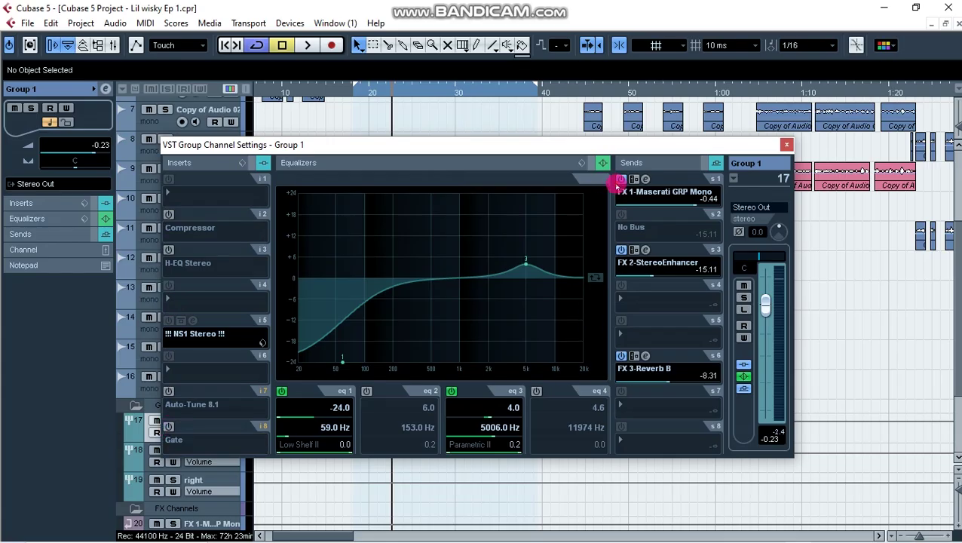
{"action": "left_click", "coordinate": [625, 252]}
{"action": "left_click", "coordinate": [623, 357]}
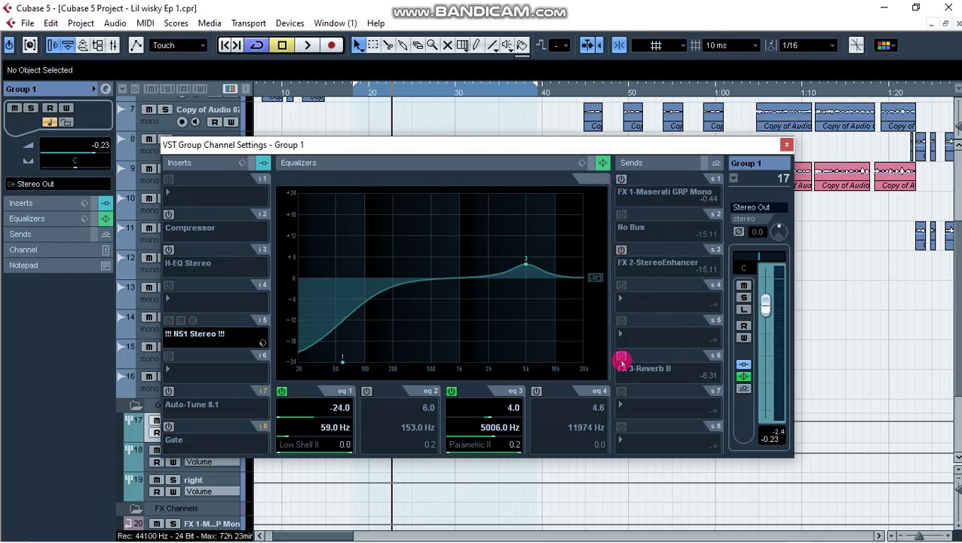
{"action": "left_click", "coordinate": [450, 391]}
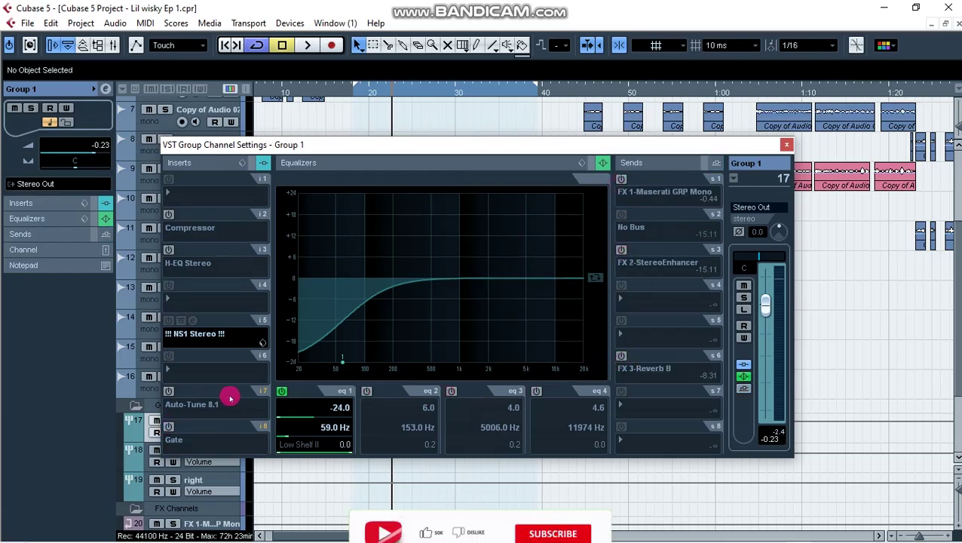
{"action": "left_click", "coordinate": [281, 391]}
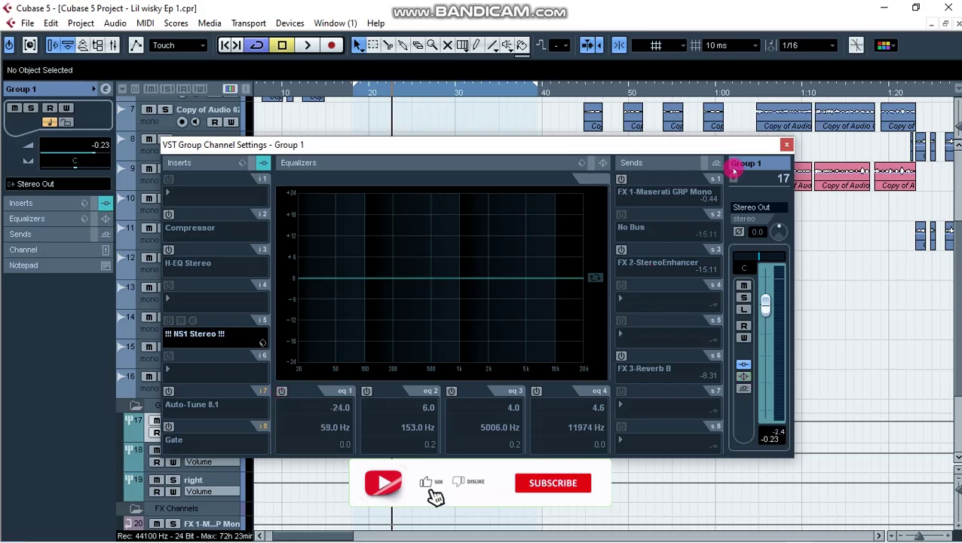
{"action": "left_click", "coordinate": [786, 144]}
Step: Unmute the instrumental and play the looped section with the dry vocals from the start of the loop range
{"action": "scroll", "coordinate": [502, 315], "scroll_direction": "up", "scroll_amount": 3}
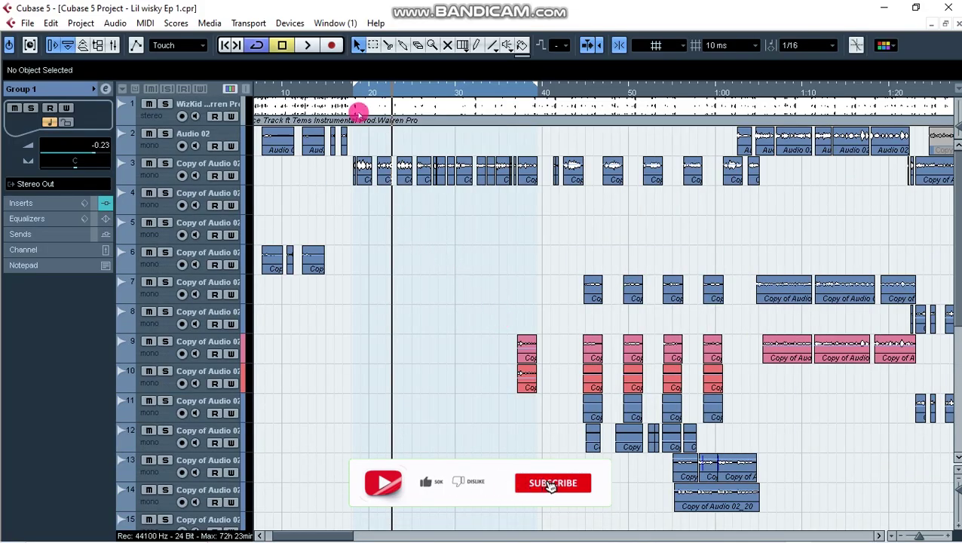
{"action": "left_click", "coordinate": [354, 92]}
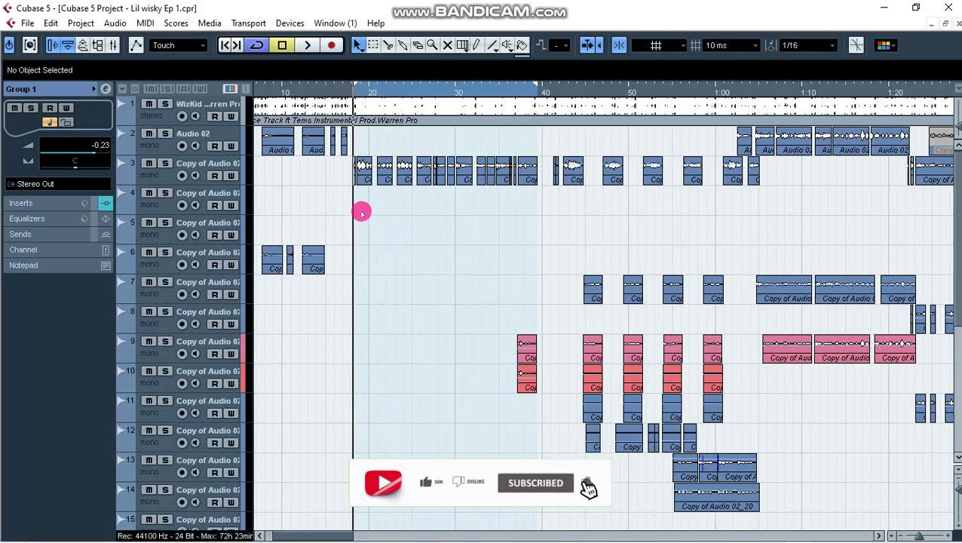
{"action": "key", "text": "space"}
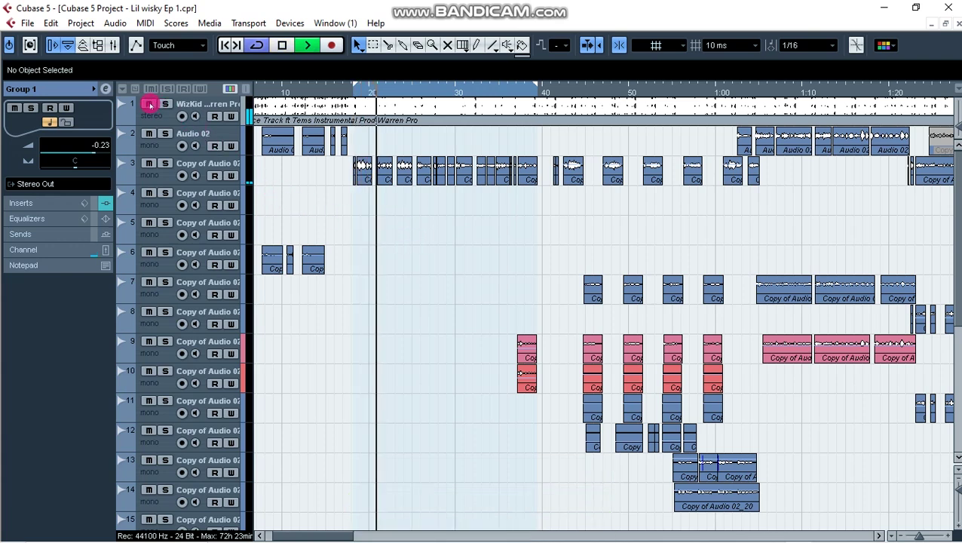
Step: Turn off the Auto-Tune 8.1 and MonoDelay inserts in track 3's channel settings
{"action": "left_click", "coordinate": [181, 155]}
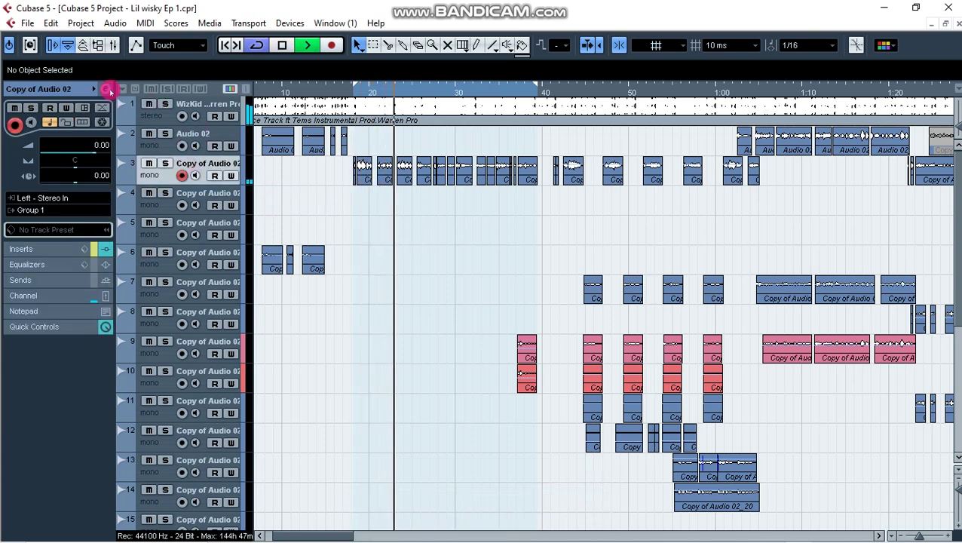
{"action": "left_click", "coordinate": [105, 88]}
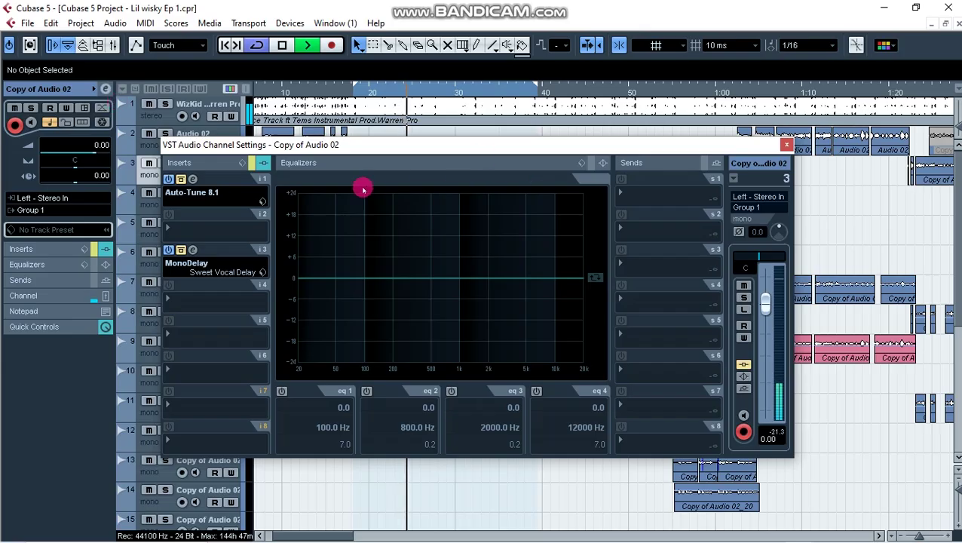
{"action": "left_click", "coordinate": [168, 179]}
{"action": "left_click", "coordinate": [167, 251]}
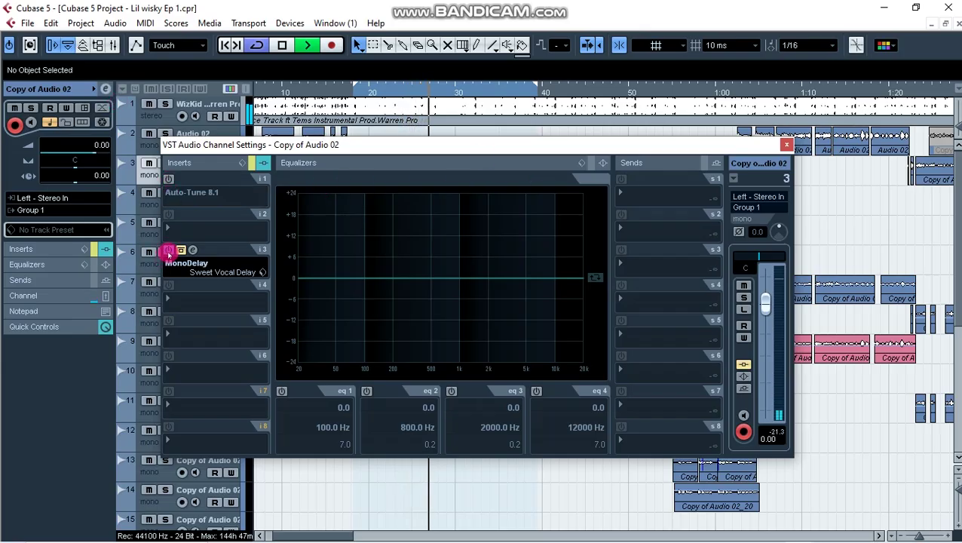
{"action": "left_click", "coordinate": [786, 144]}
Step: Mute the instrumental and play the unprocessed track 3 vocals alone from the start of the loop range
{"action": "key", "text": "space"}
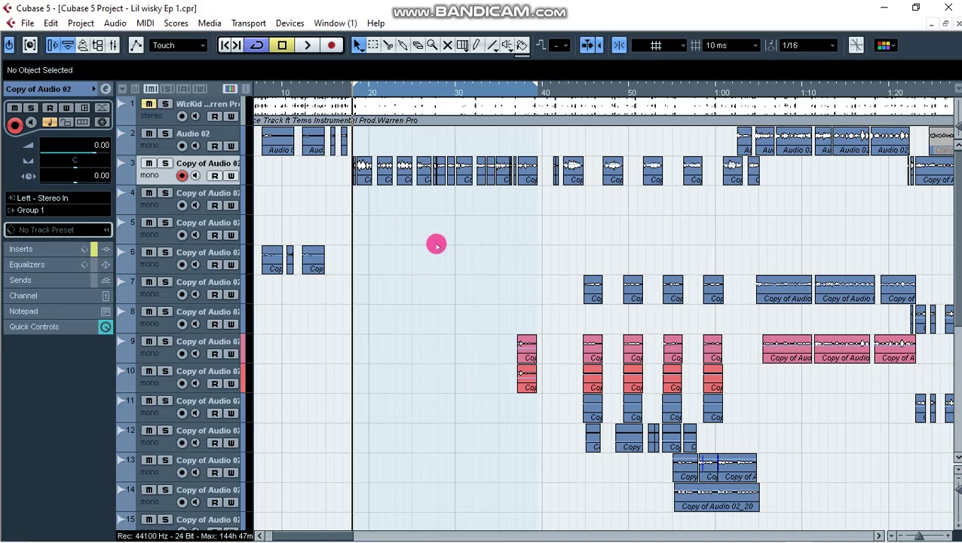
{"action": "key", "text": "space"}
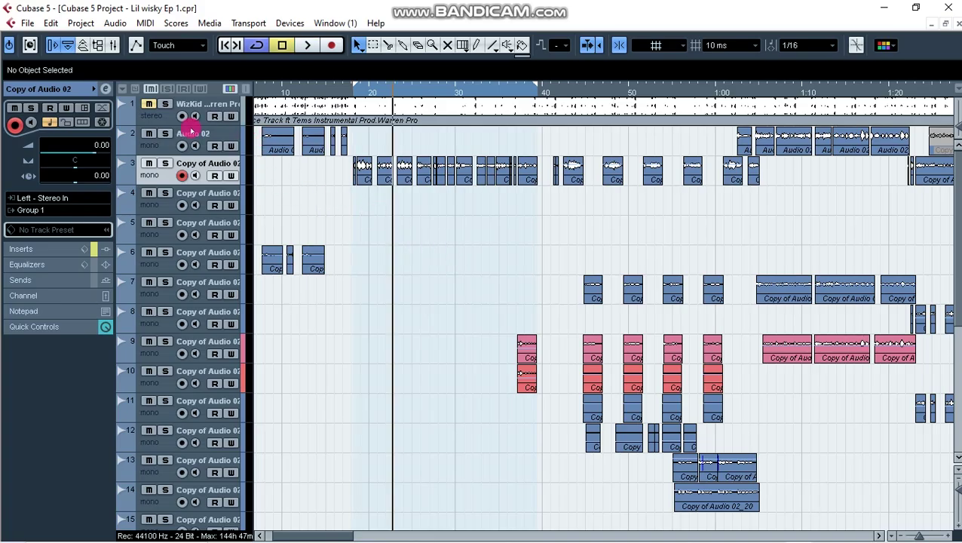
Step: Load AutoTuneVST into the first insert slot of track 3 and open its editor
{"action": "left_click", "coordinate": [216, 167]}
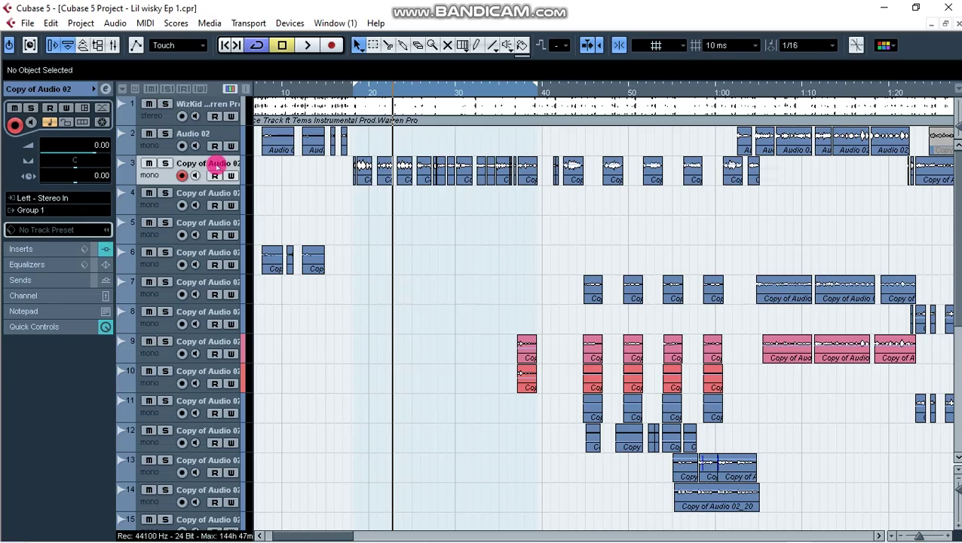
{"action": "left_click", "coordinate": [103, 107]}
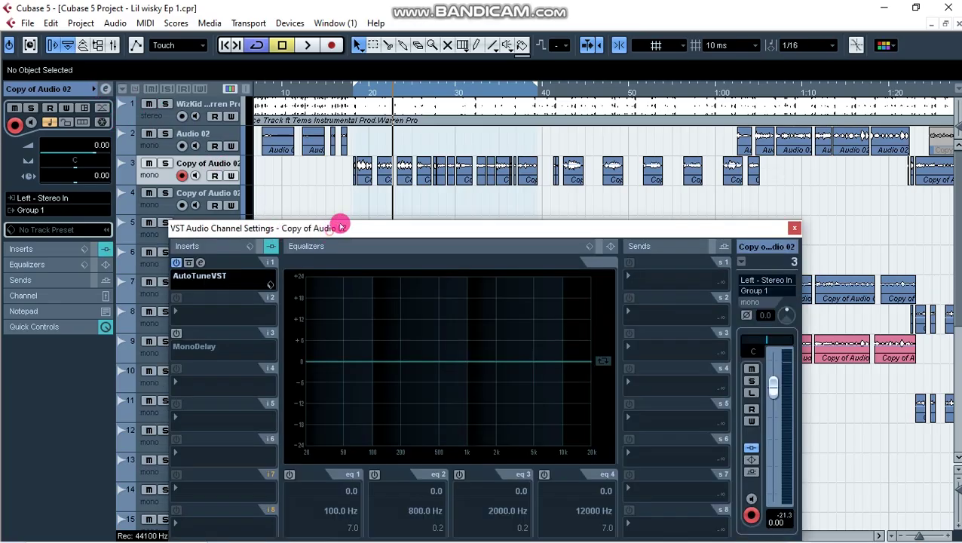
{"action": "left_click_drag", "start_coordinate": [337, 222], "coordinate": [278, 221]}
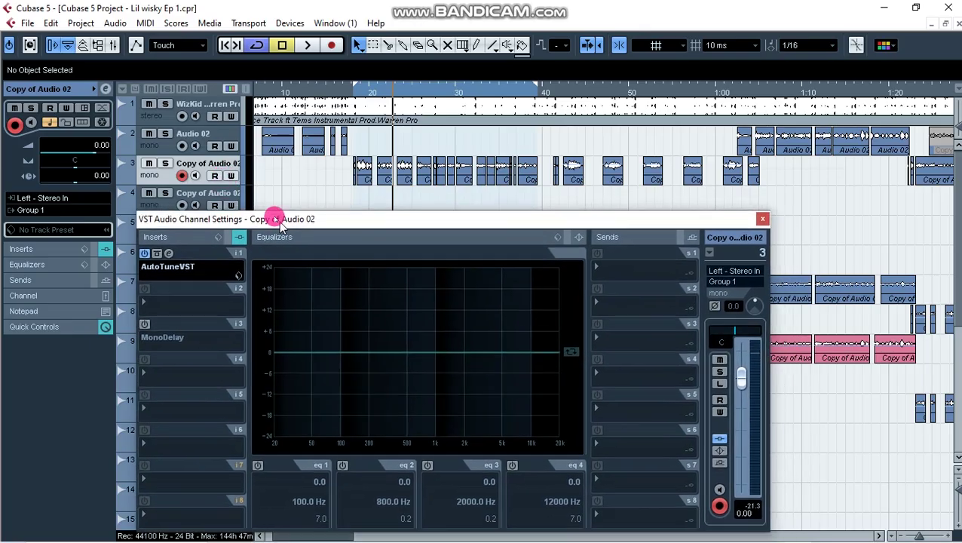
{"action": "left_click", "coordinate": [164, 248]}
{"action": "left_click_drag", "start_coordinate": [387, 70], "coordinate": [408, 69]}
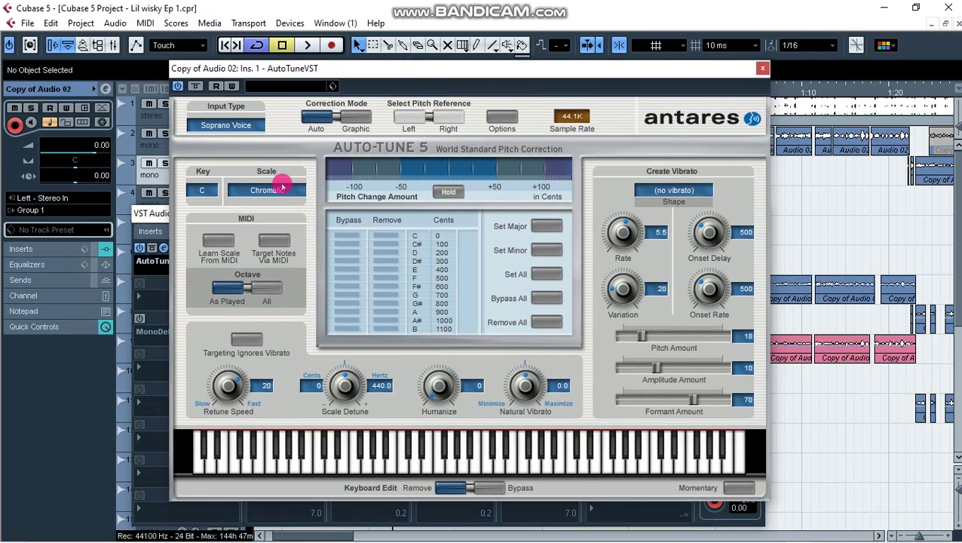
Step: Set the AutoTuneVST scale to Minor and the key to A
{"action": "left_click", "coordinate": [277, 185]}
{"action": "left_click", "coordinate": [366, 112]}
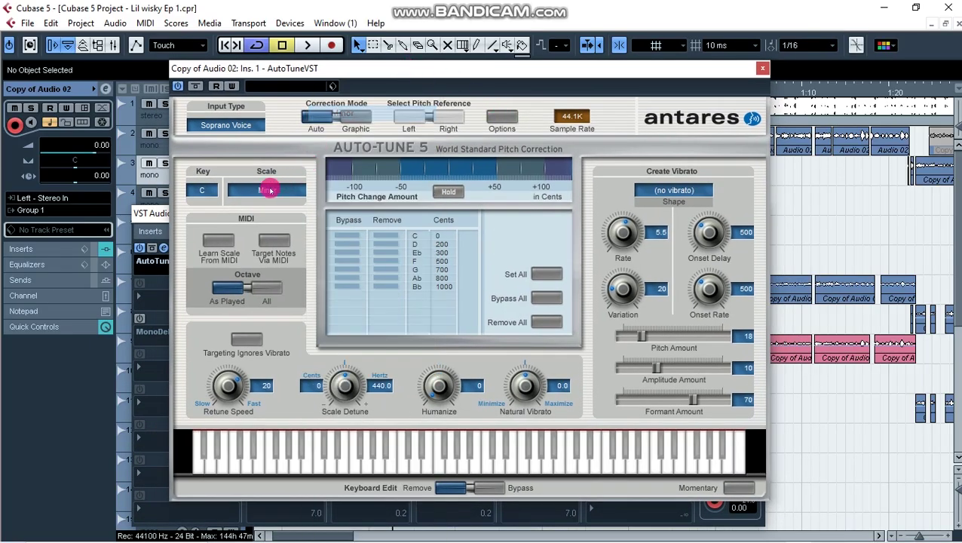
{"action": "left_click", "coordinate": [209, 190]}
{"action": "left_click", "coordinate": [217, 347]}
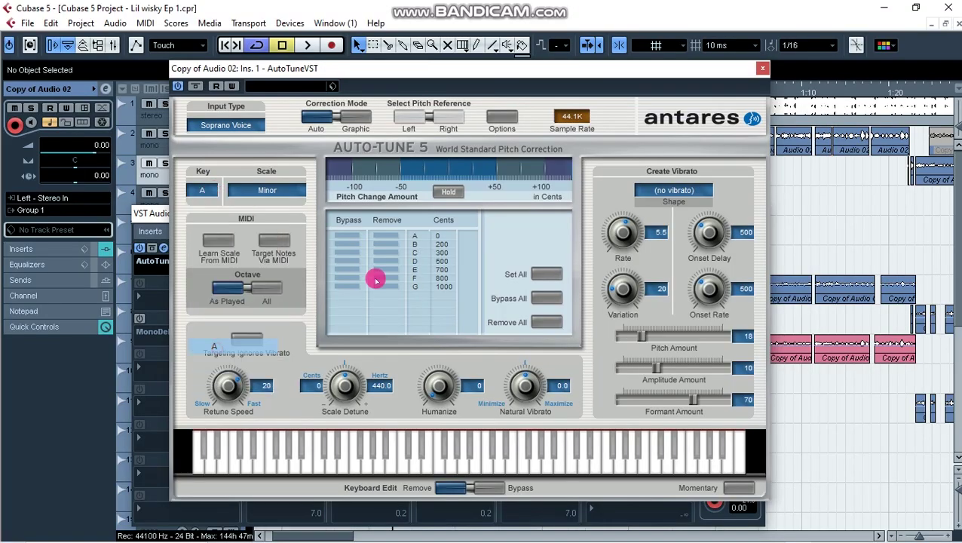
{"action": "left_click_drag", "start_coordinate": [409, 72], "coordinate": [427, 89]}
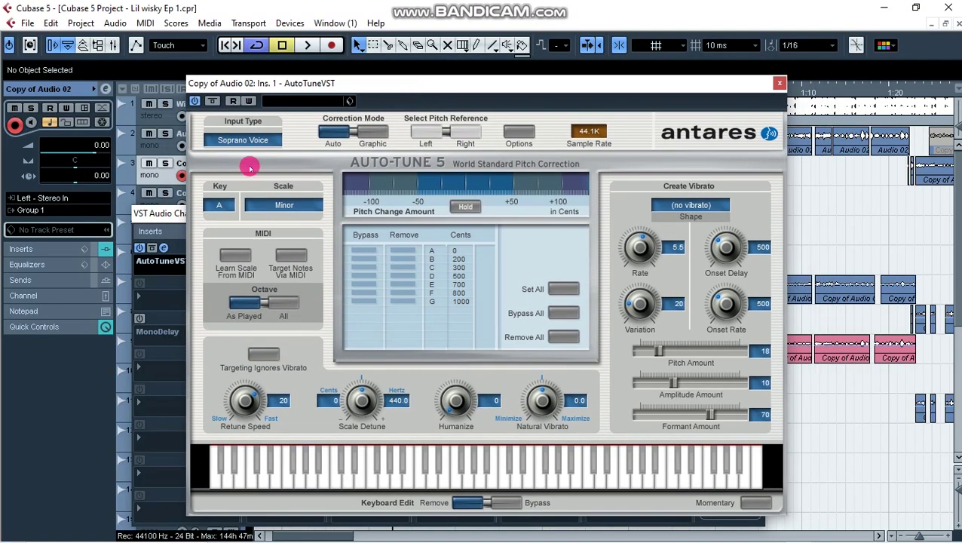
Step: Set the AutoTuneVST input type to Low Male Voice and the retune speed to 0, and close its editor
{"action": "left_click", "coordinate": [236, 141]}
{"action": "left_click", "coordinate": [257, 188]}
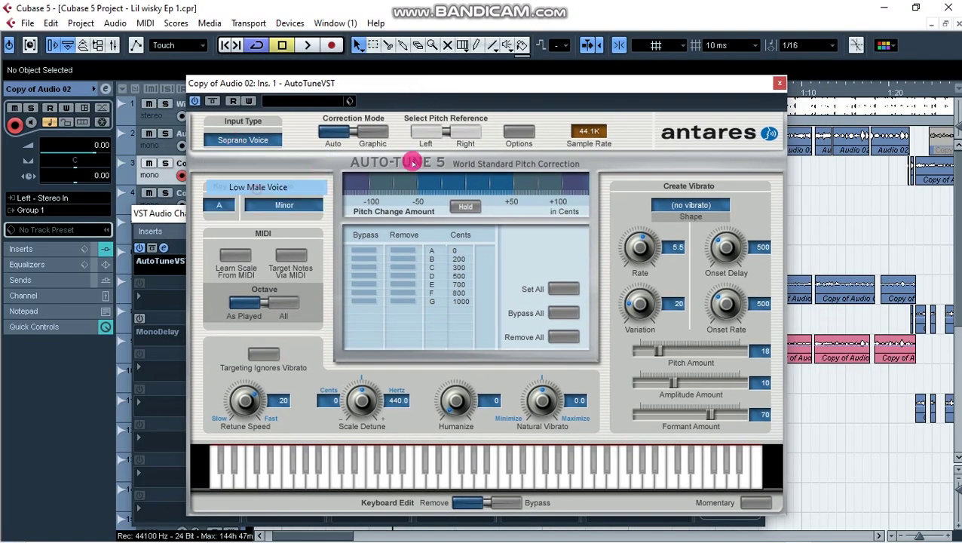
{"action": "left_click_drag", "start_coordinate": [460, 87], "coordinate": [444, 81]}
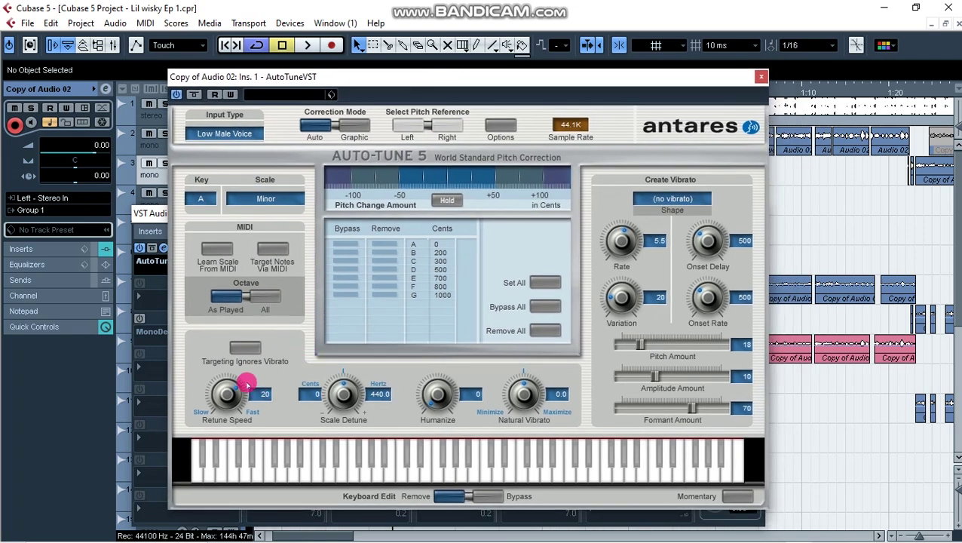
{"action": "left_click_drag", "start_coordinate": [223, 403], "coordinate": [229, 299]}
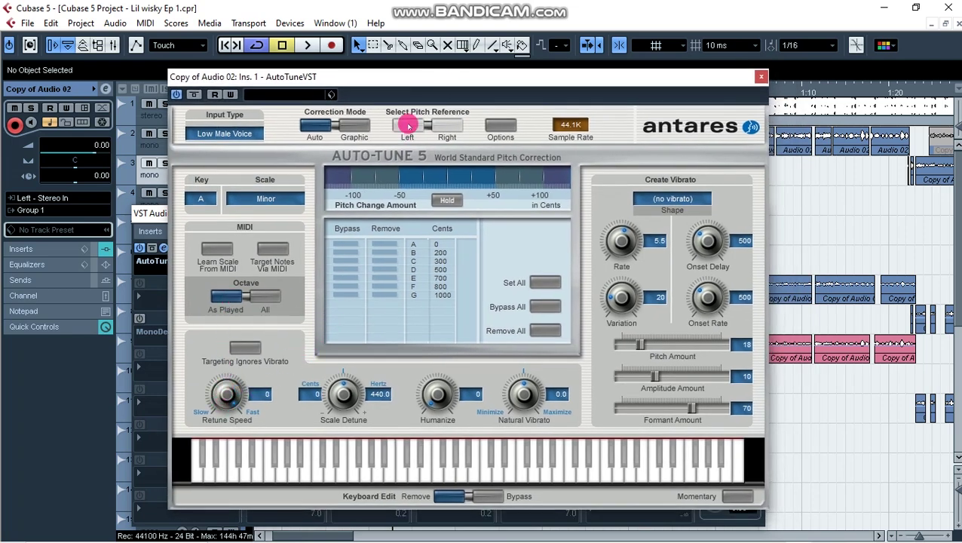
{"action": "left_click_drag", "start_coordinate": [424, 80], "coordinate": [422, 98]}
{"action": "left_click", "coordinate": [760, 94]}
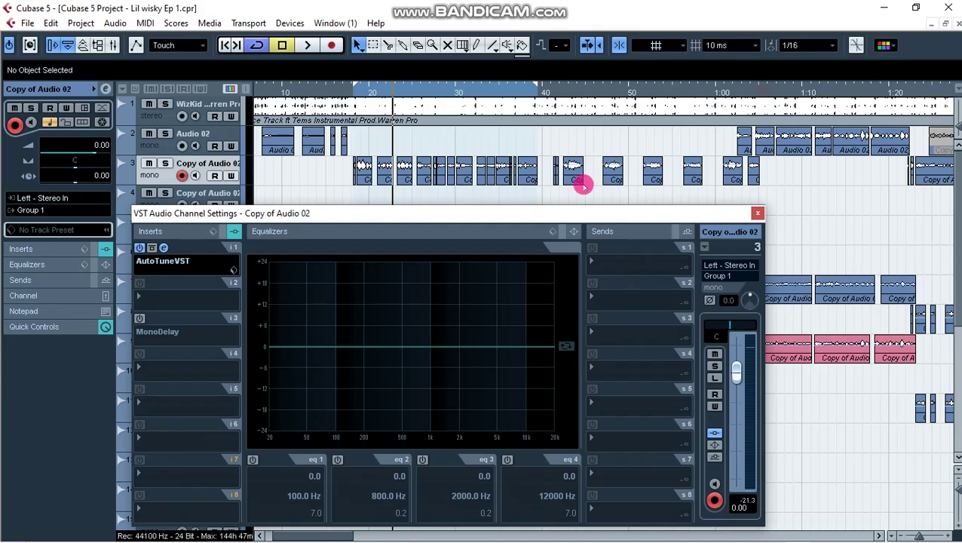
Step: Play the auto-tuned track 3 vocals without the instrumental from the start of the loop range, stopping after a few seconds
{"action": "left_click", "coordinate": [354, 90]}
{"action": "key", "text": "space"}
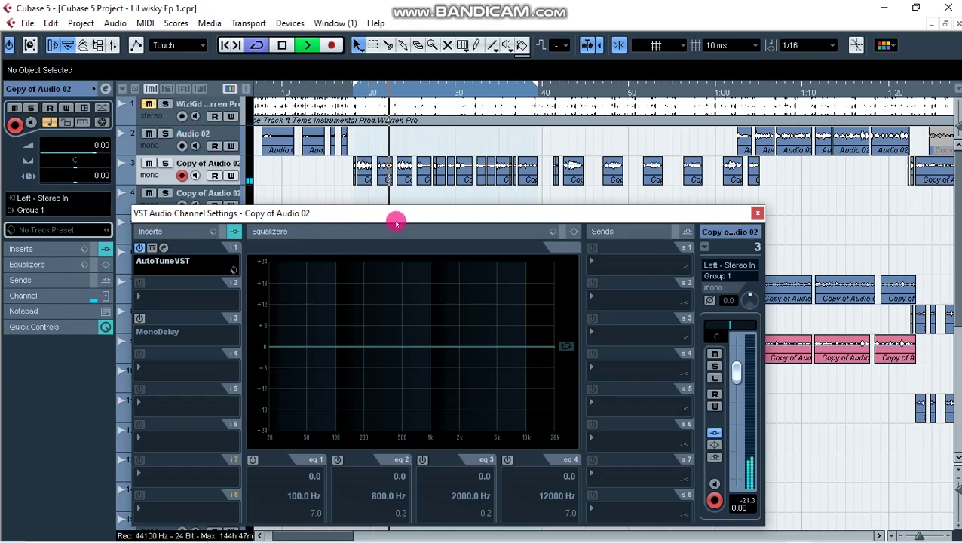
{"action": "key", "text": "Escape"}
{"action": "key", "text": "space"}
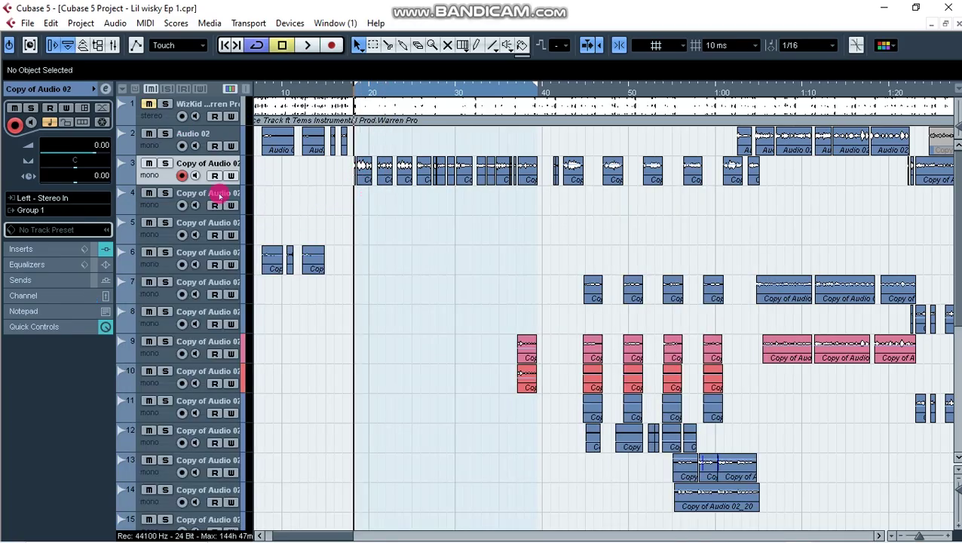
Step: Check the insert chain in track 3's channel settings
{"action": "left_click", "coordinate": [105, 88]}
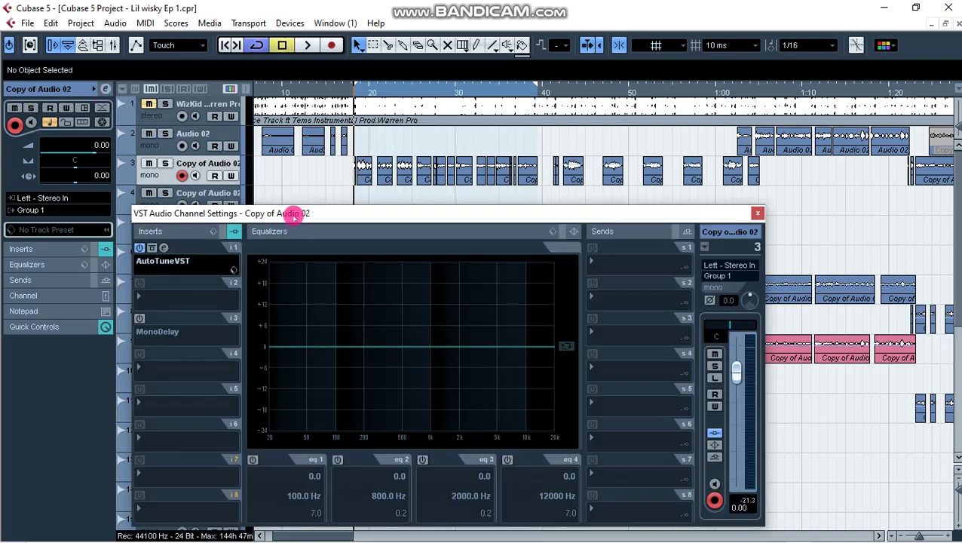
{"action": "left_click_drag", "start_coordinate": [294, 214], "coordinate": [292, 188]}
{"action": "left_click", "coordinate": [756, 186]}
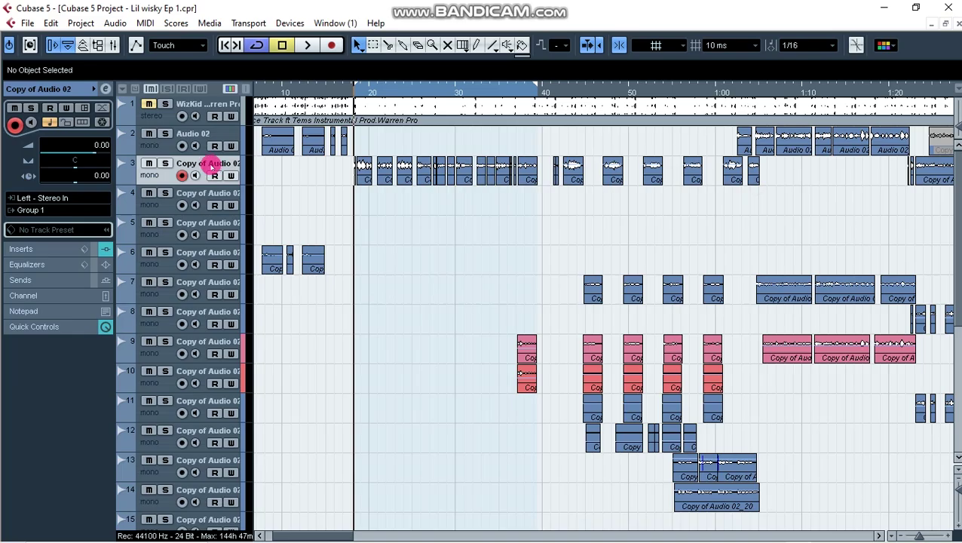
Step: Rename the Group 1 group track to LEAD VOX
{"action": "scroll", "coordinate": [286, 368], "scroll_direction": "down", "scroll_amount": 8}
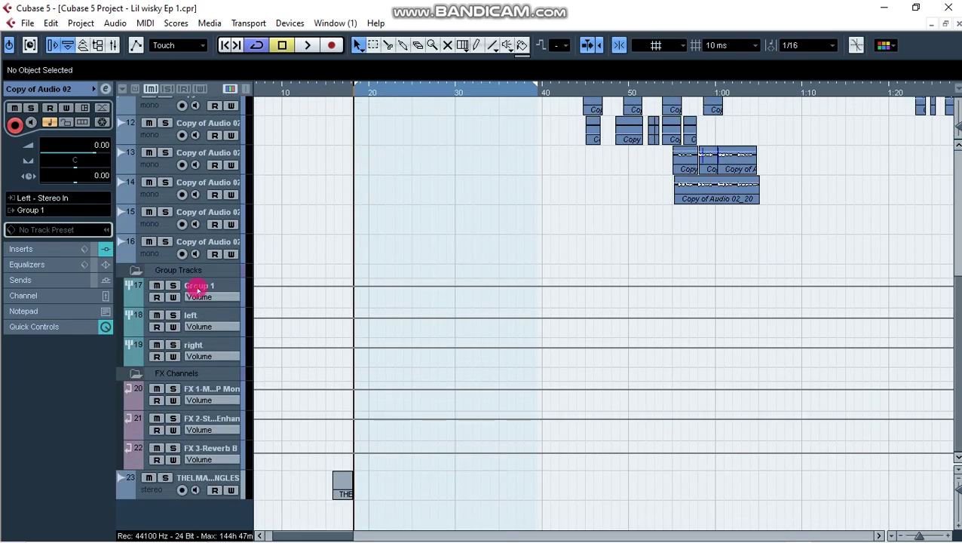
{"action": "left_click", "coordinate": [198, 288]}
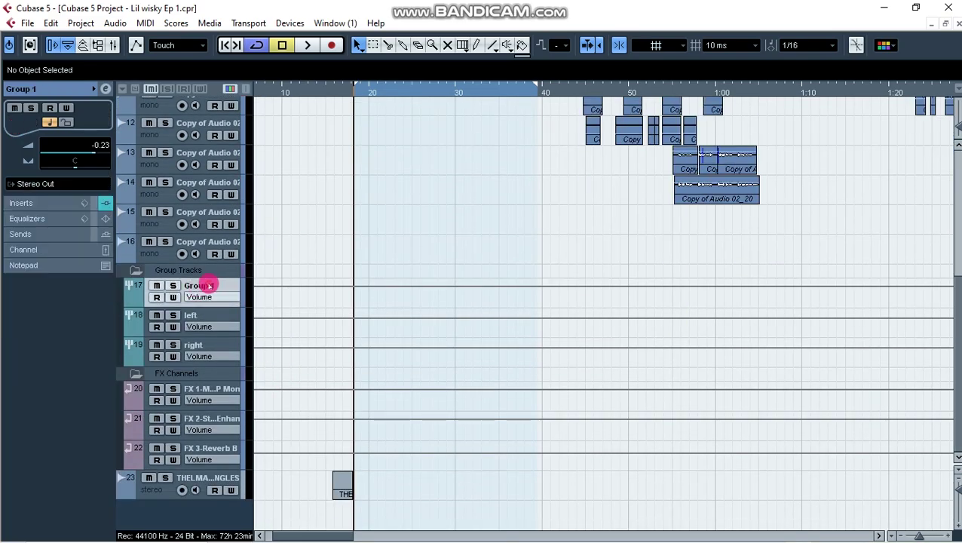
{"action": "double_click", "coordinate": [210, 286]}
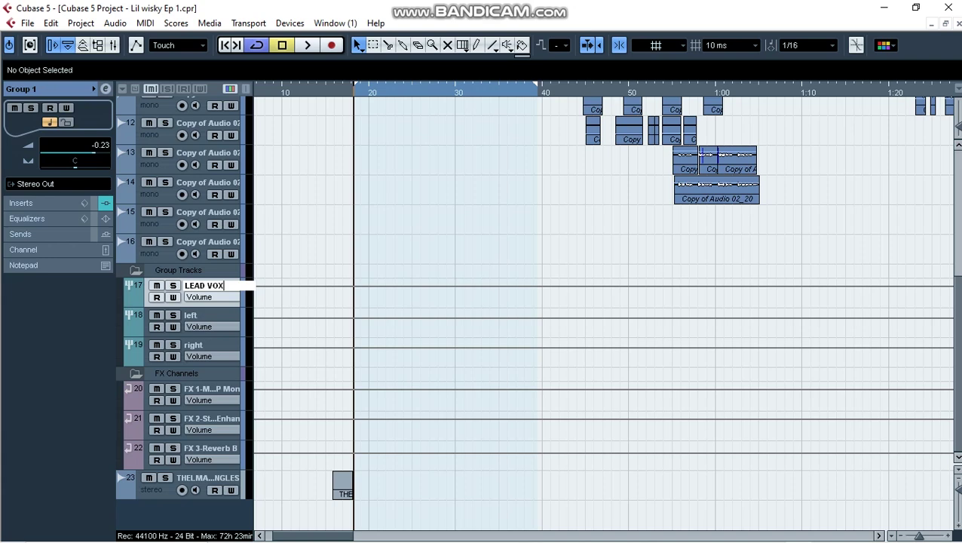
{"action": "key", "text": "Return"}
Step: Set the output routing of track 3 to the LEAD VOX group
{"action": "scroll", "coordinate": [285, 299], "scroll_direction": "up", "scroll_amount": 6}
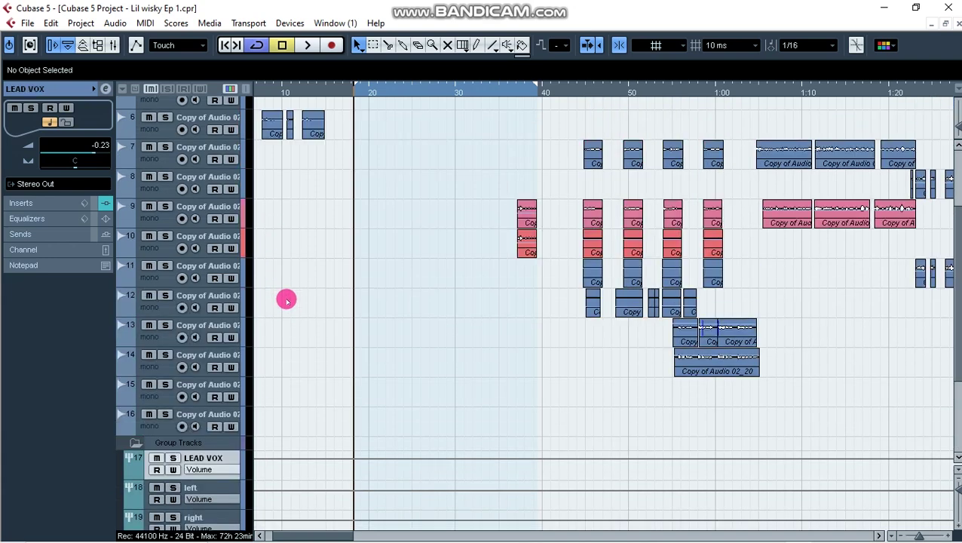
{"action": "left_click", "coordinate": [223, 163]}
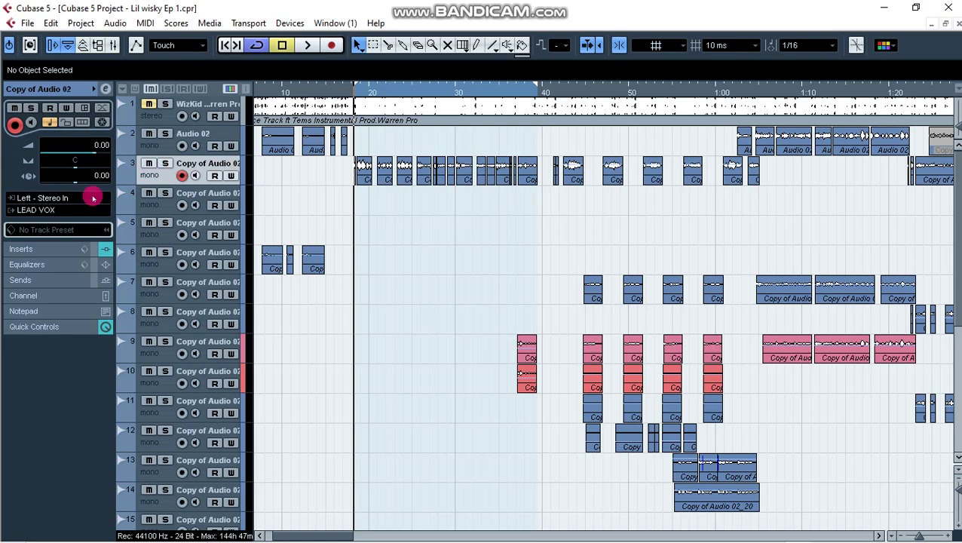
{"action": "left_click", "coordinate": [66, 211]}
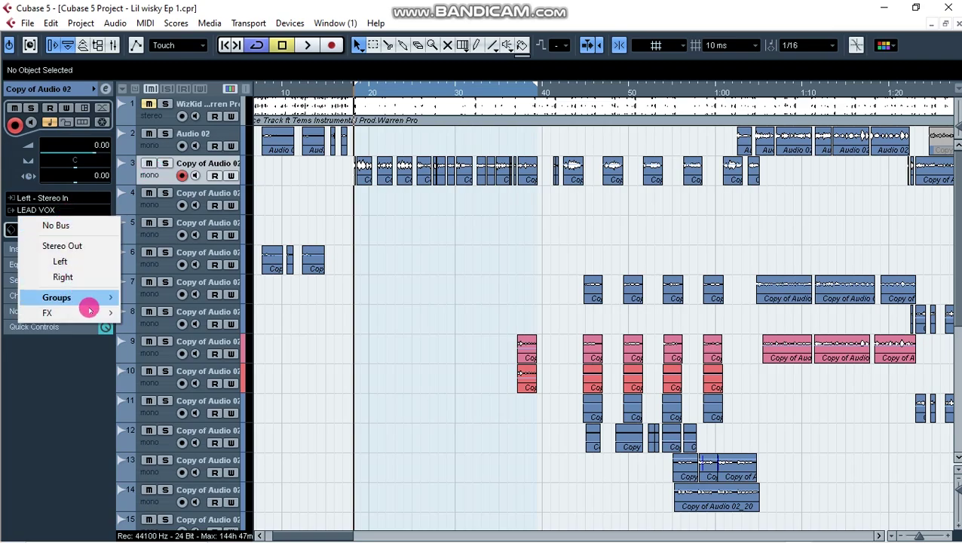
{"action": "mouse_move", "coordinate": [86, 297]}
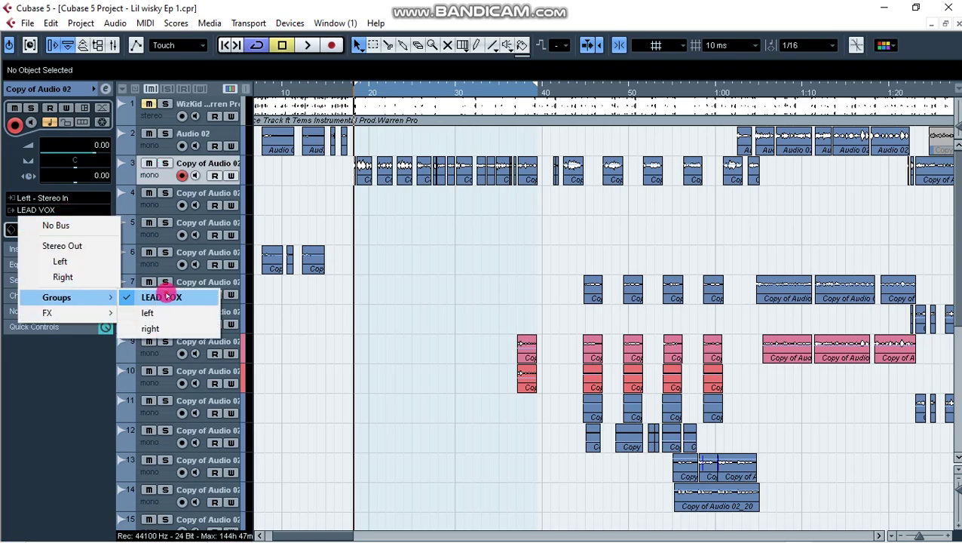
{"action": "left_click", "coordinate": [166, 297]}
Step: Play track 3 briefly to check its signal on the LEAD VOX group meter, and return the cursor to the loop start
{"action": "scroll", "coordinate": [375, 309], "scroll_direction": "down", "scroll_amount": 8}
{"action": "scroll", "coordinate": [217, 393], "scroll_direction": "up", "scroll_amount": 5}
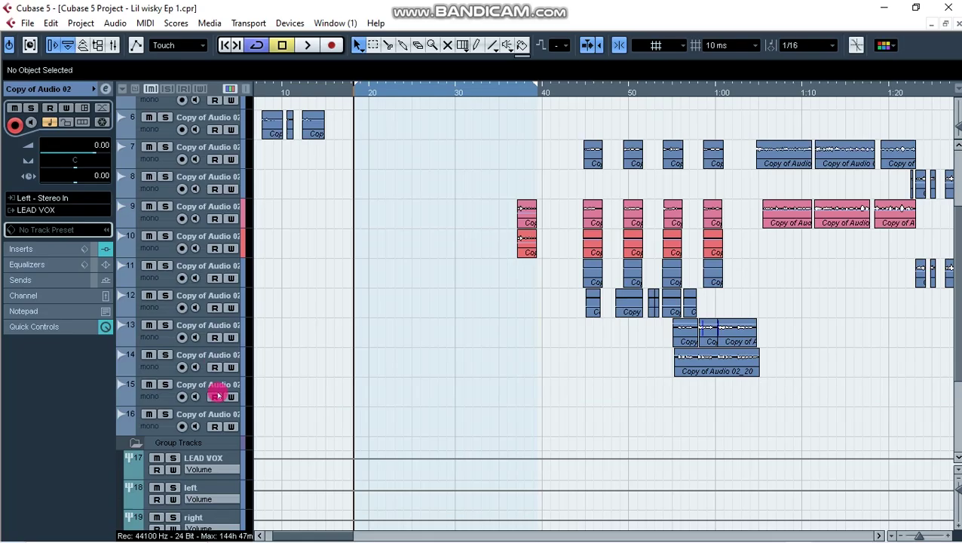
{"action": "scroll", "coordinate": [356, 263], "scroll_direction": "up", "scroll_amount": 5}
{"action": "scroll", "coordinate": [361, 326], "scroll_direction": "down", "scroll_amount": 8}
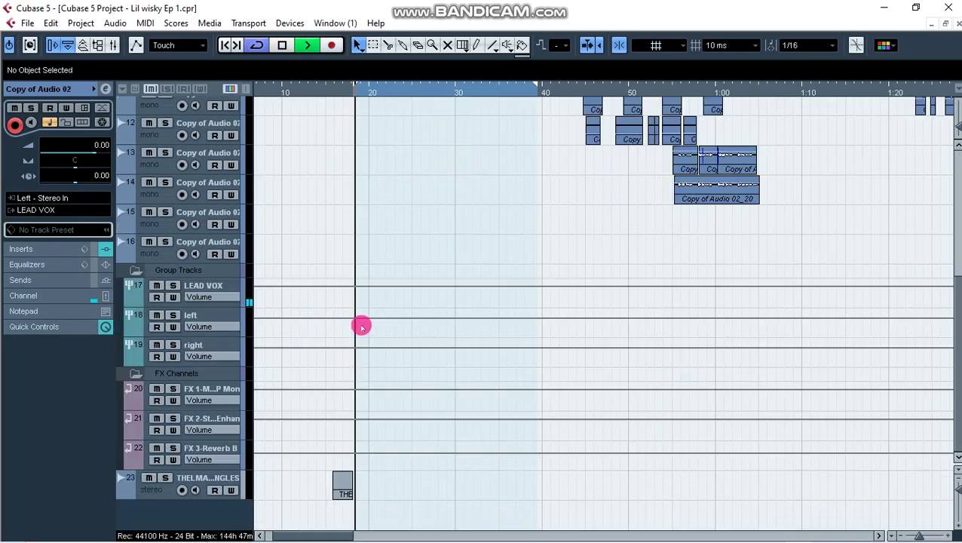
{"action": "key", "text": "space"}
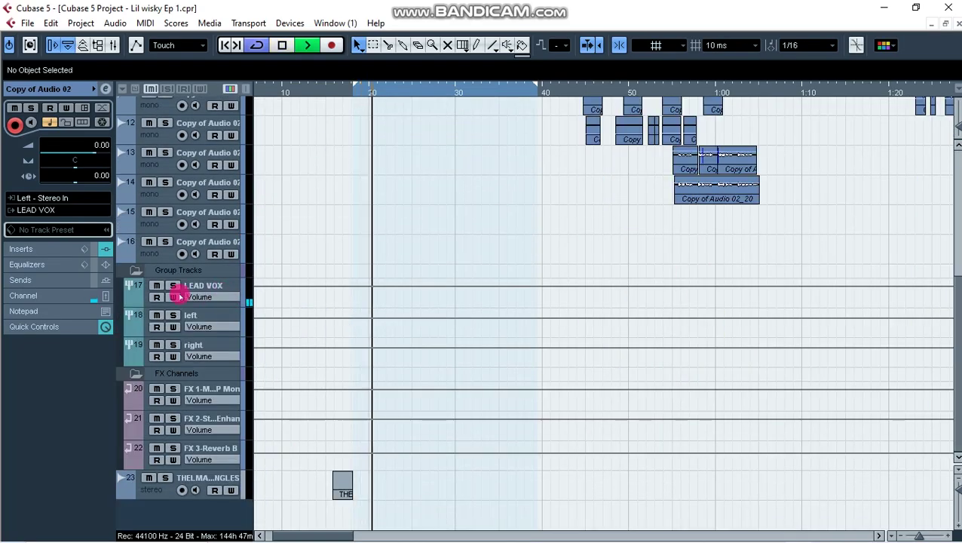
{"action": "scroll", "coordinate": [363, 360], "scroll_direction": "up", "scroll_amount": 8}
{"action": "key", "text": "space"}
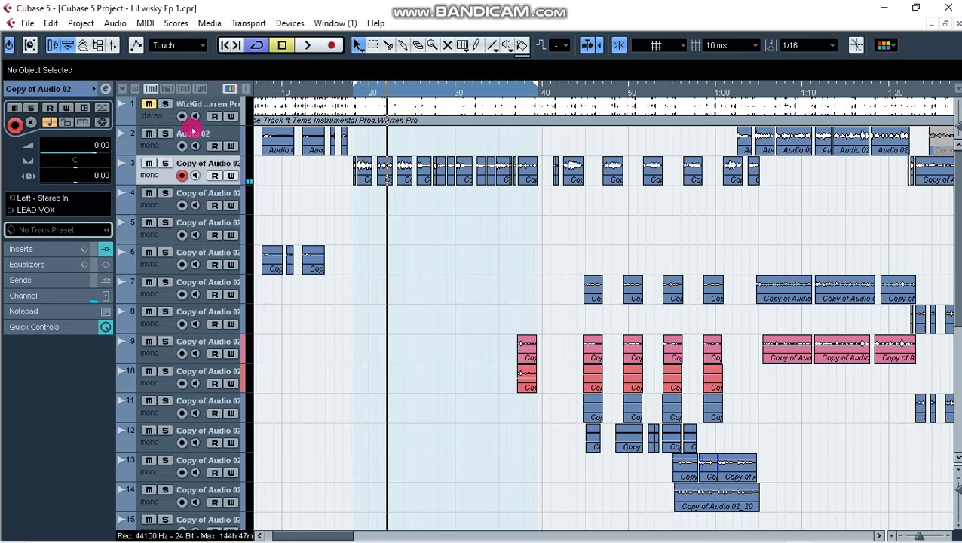
{"action": "left_click", "coordinate": [354, 92]}
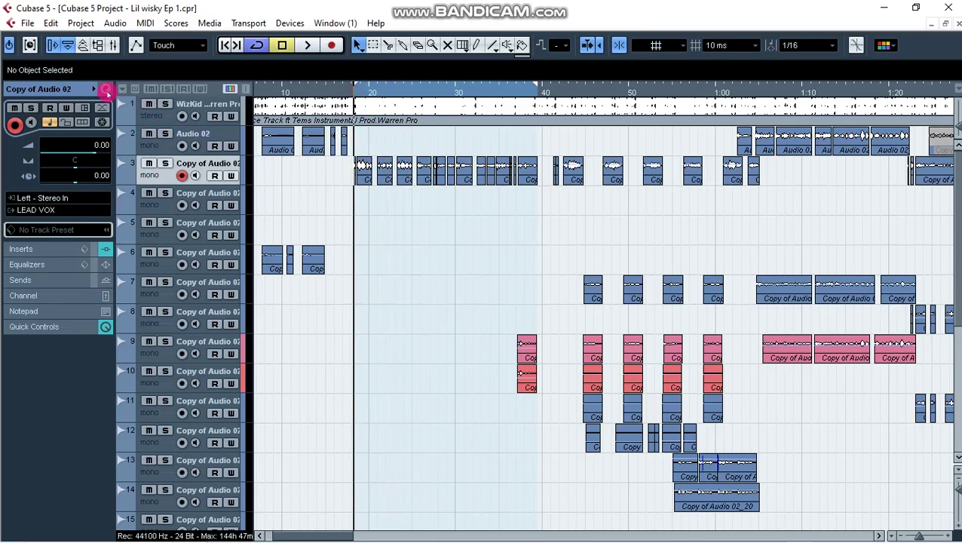
Step: Review the inserts and output routing in track 3's channel settings, and close the window
{"action": "left_click", "coordinate": [106, 89]}
{"action": "left_click_drag", "start_coordinate": [281, 185], "coordinate": [292, 203]}
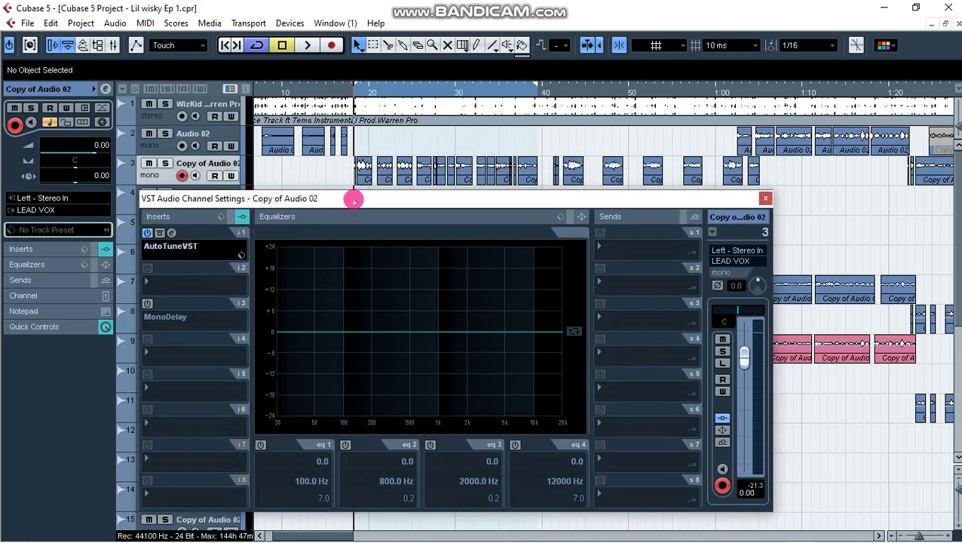
{"action": "left_click_drag", "start_coordinate": [716, 198], "coordinate": [743, 194]}
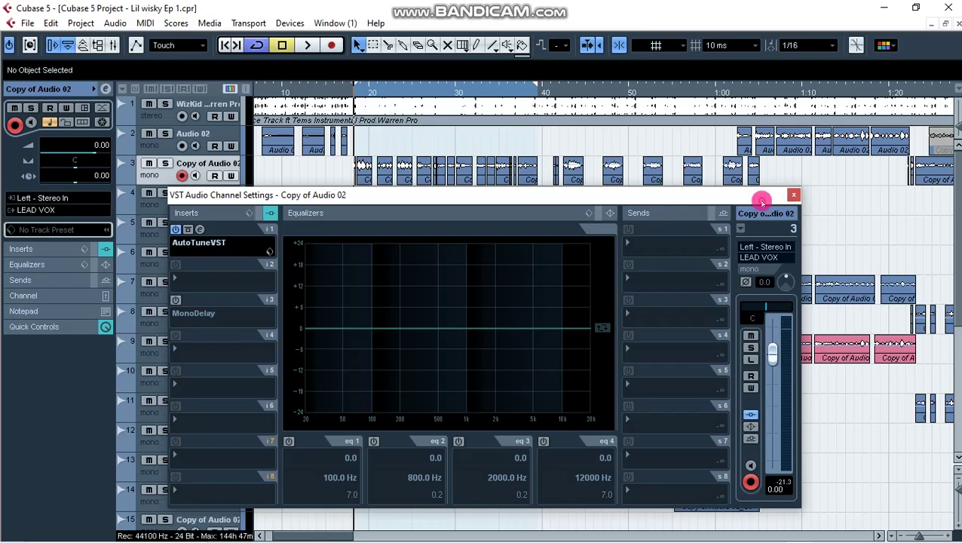
{"action": "mouse_move", "coordinate": [764, 198]}
{"action": "left_mouse_down"}
{"action": "mouse_move", "coordinate": [779, 195]}
{"action": "mouse_move", "coordinate": [753, 201]}
{"action": "left_mouse_up"}
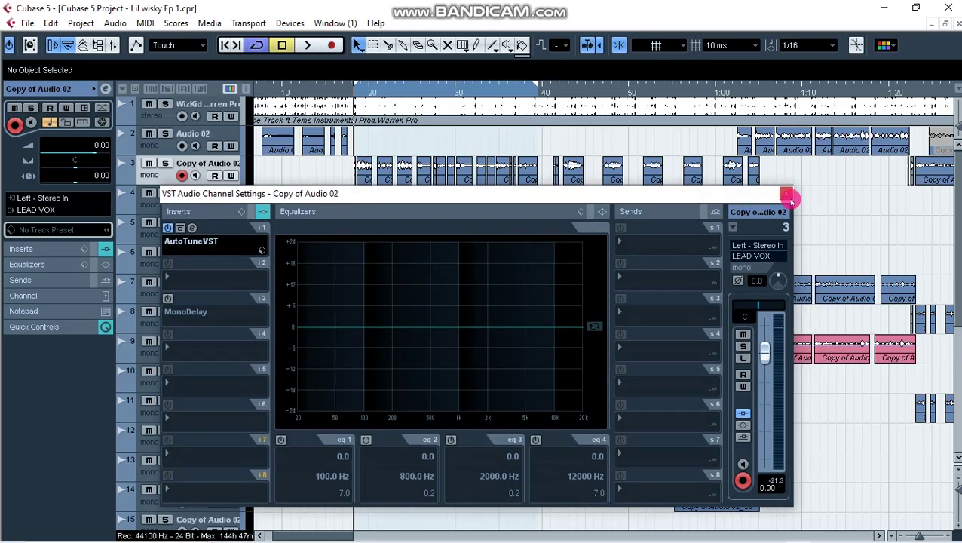
{"action": "left_click", "coordinate": [786, 195]}
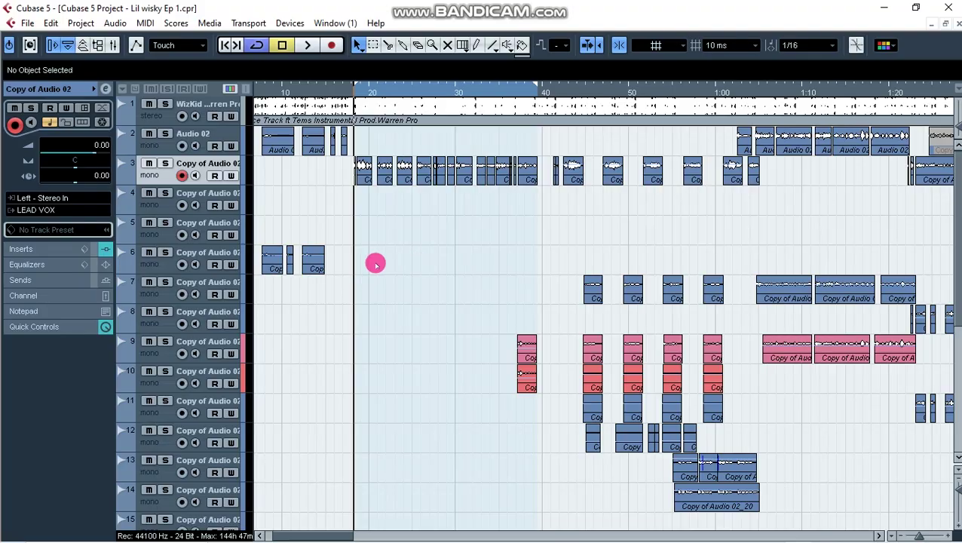
Step: Switch on the Compressor in insert slot 2 of the LEAD VOX group, keeping only its editor open
{"action": "scroll", "coordinate": [359, 268], "scroll_direction": "down", "scroll_amount": 6}
{"action": "left_click", "coordinate": [208, 337]}
{"action": "scroll", "coordinate": [388, 352], "scroll_direction": "up", "scroll_amount": 6}
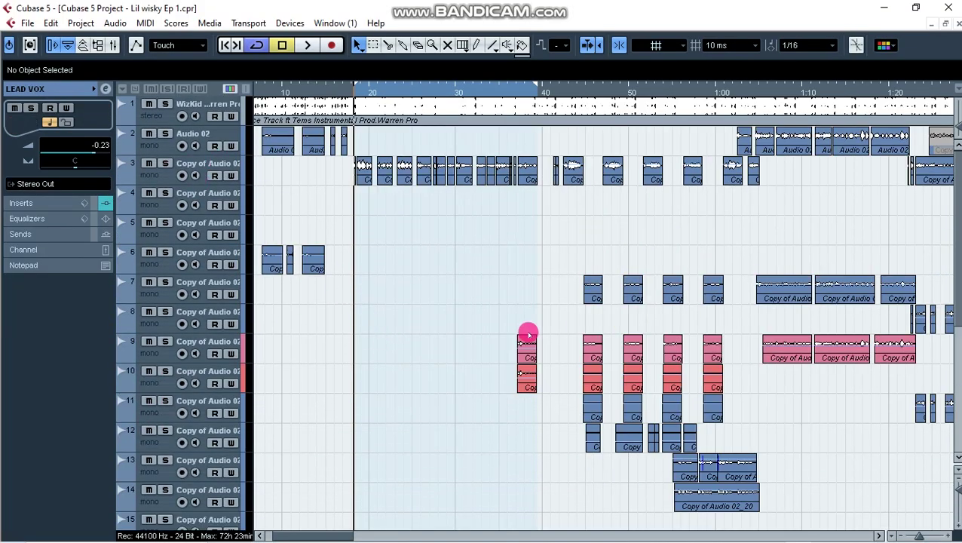
{"action": "scroll", "coordinate": [331, 312], "scroll_direction": "down", "scroll_amount": 6}
{"action": "scroll", "coordinate": [272, 301], "scroll_direction": "up", "scroll_amount": 6}
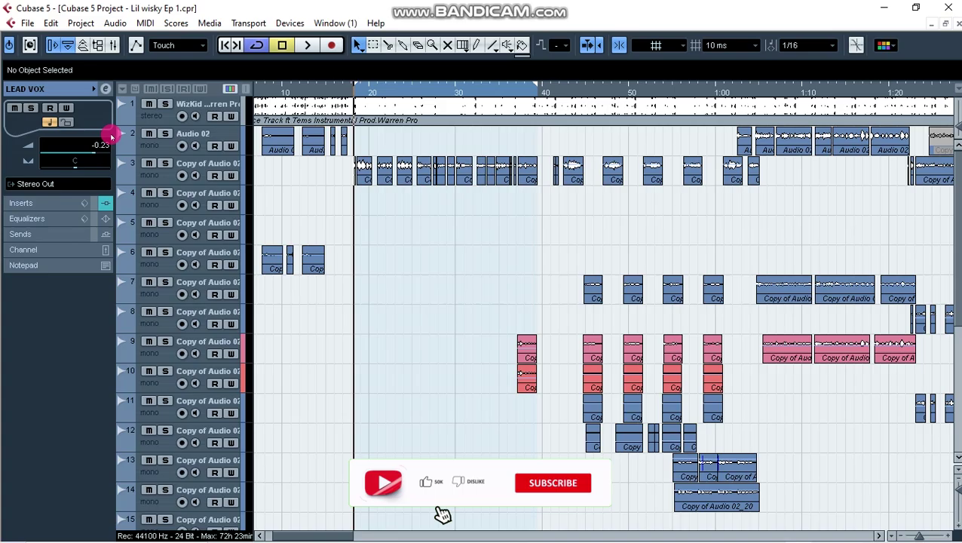
{"action": "left_click", "coordinate": [105, 89]}
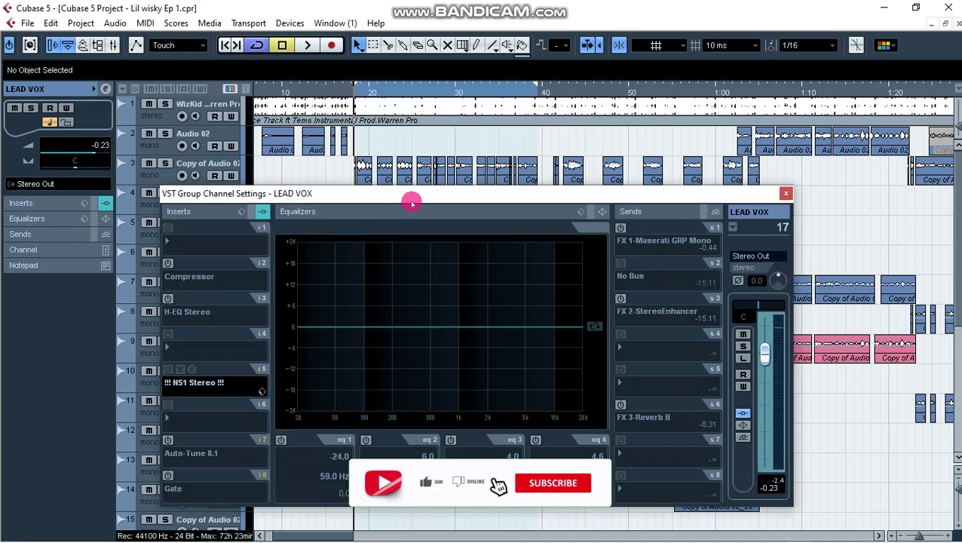
{"action": "left_click_drag", "start_coordinate": [413, 204], "coordinate": [435, 202]}
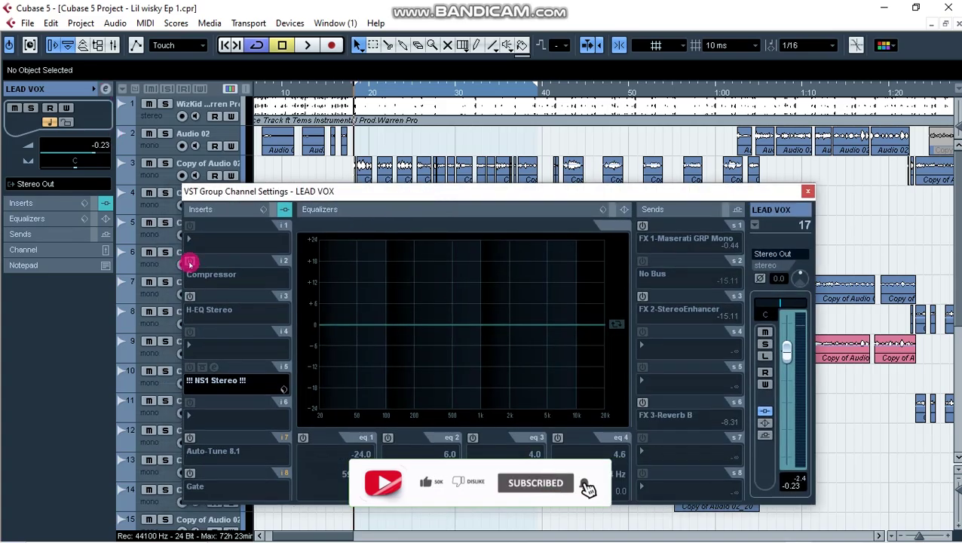
{"action": "left_click", "coordinate": [215, 261]}
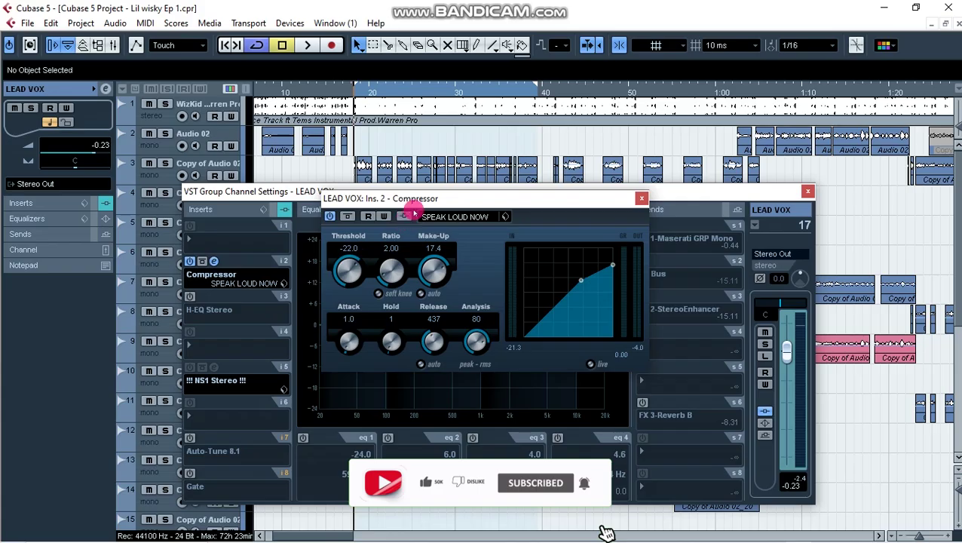
{"action": "left_click_drag", "start_coordinate": [425, 198], "coordinate": [416, 201]}
{"action": "left_click", "coordinate": [805, 193]}
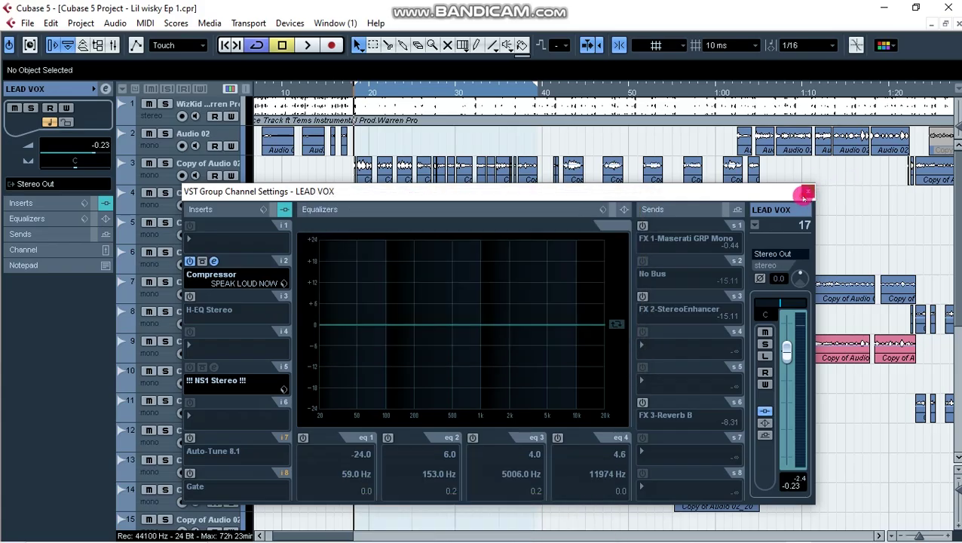
{"action": "left_click_drag", "start_coordinate": [496, 206], "coordinate": [486, 244]}
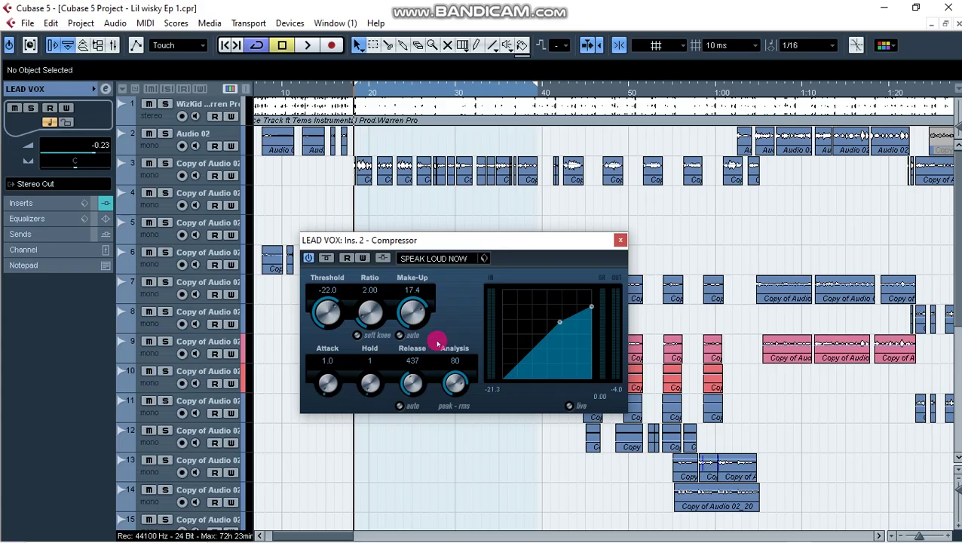
{"action": "mouse_move", "coordinate": [443, 240]}
{"action": "left_mouse_down"}
{"action": "mouse_move", "coordinate": [472, 242]}
{"action": "mouse_move", "coordinate": [437, 242]}
{"action": "left_mouse_up"}
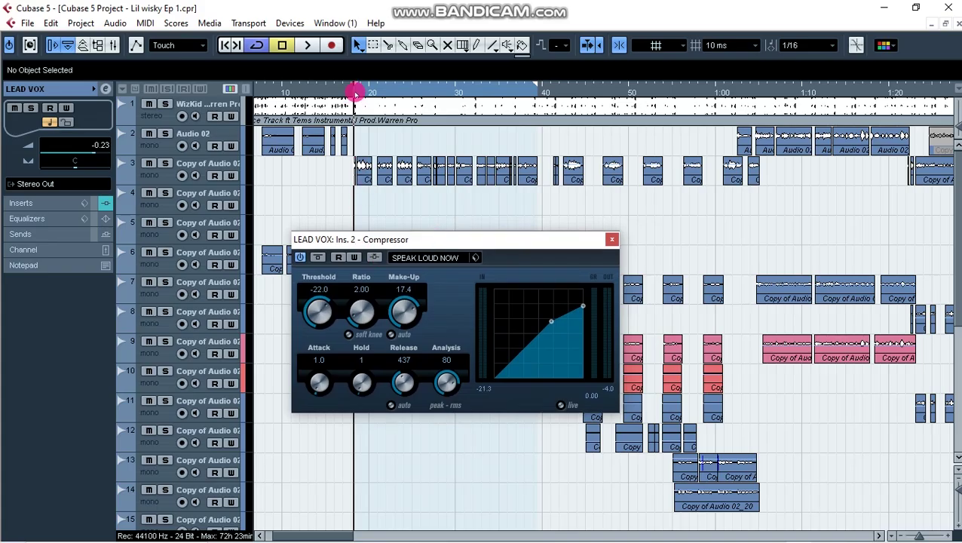
Step: Play the compressed lead vocals from the start of the loop range and stop after a few seconds
{"action": "left_click", "coordinate": [355, 92]}
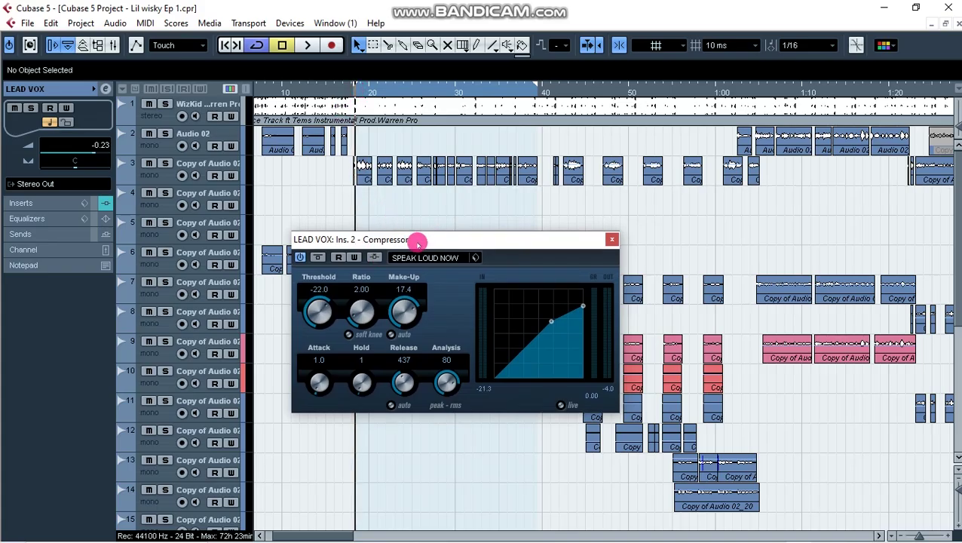
{"action": "left_click_drag", "start_coordinate": [416, 241], "coordinate": [410, 241]}
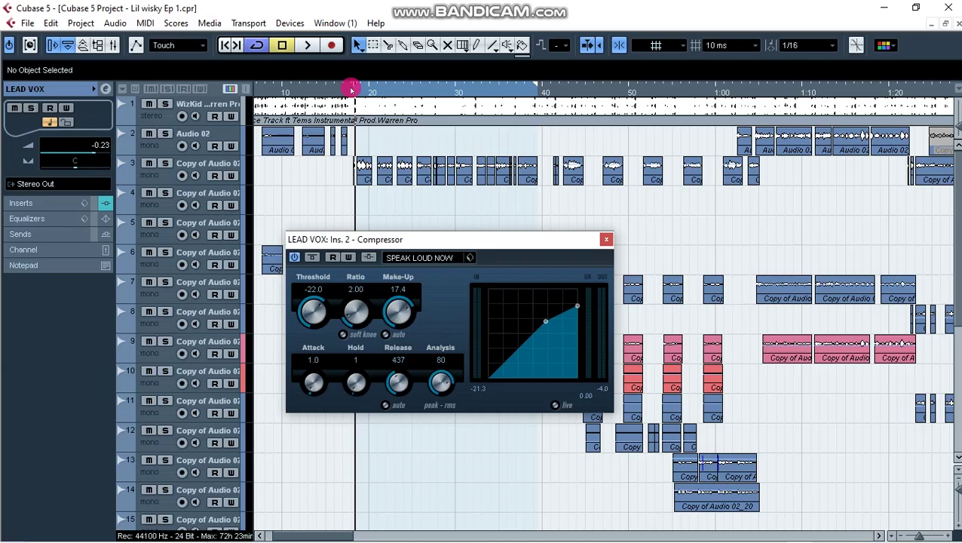
{"action": "key", "text": "space"}
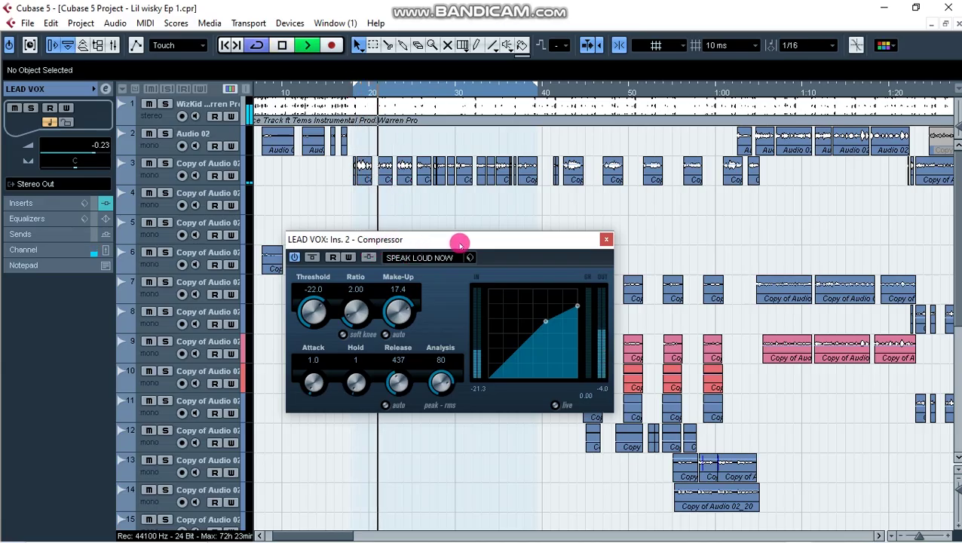
{"action": "key", "text": "space"}
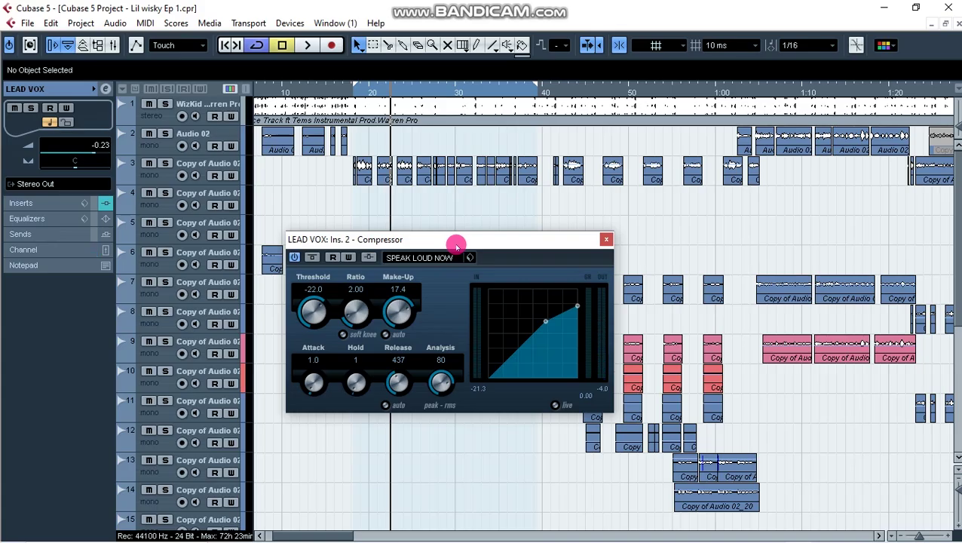
{"action": "left_click_drag", "start_coordinate": [456, 245], "coordinate": [453, 241]}
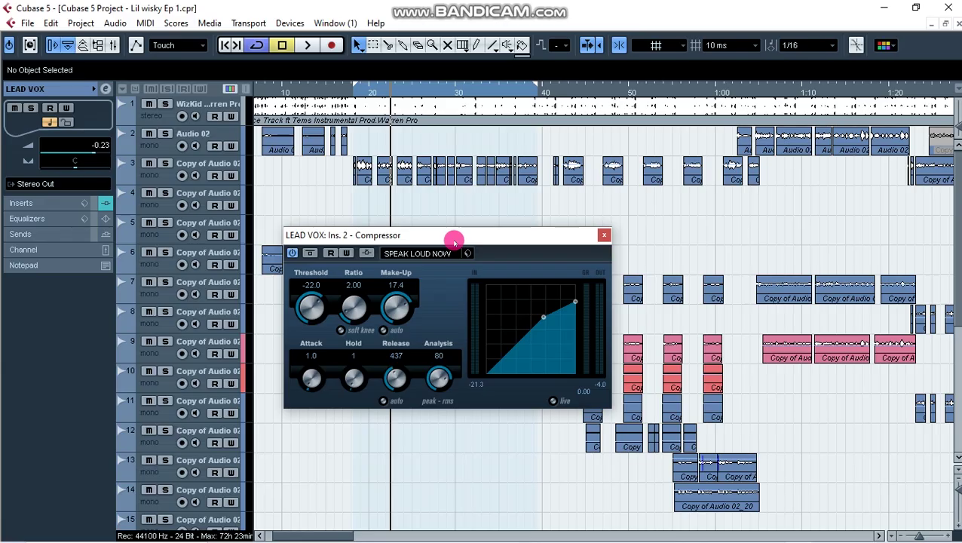
{"action": "left_click_drag", "start_coordinate": [454, 242], "coordinate": [475, 251]}
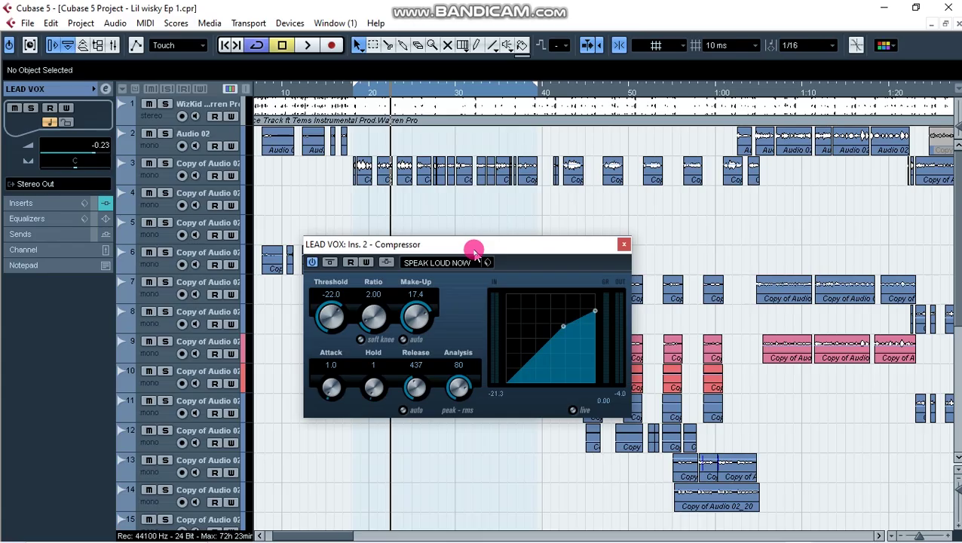
{"action": "left_click_drag", "start_coordinate": [474, 253], "coordinate": [450, 240]}
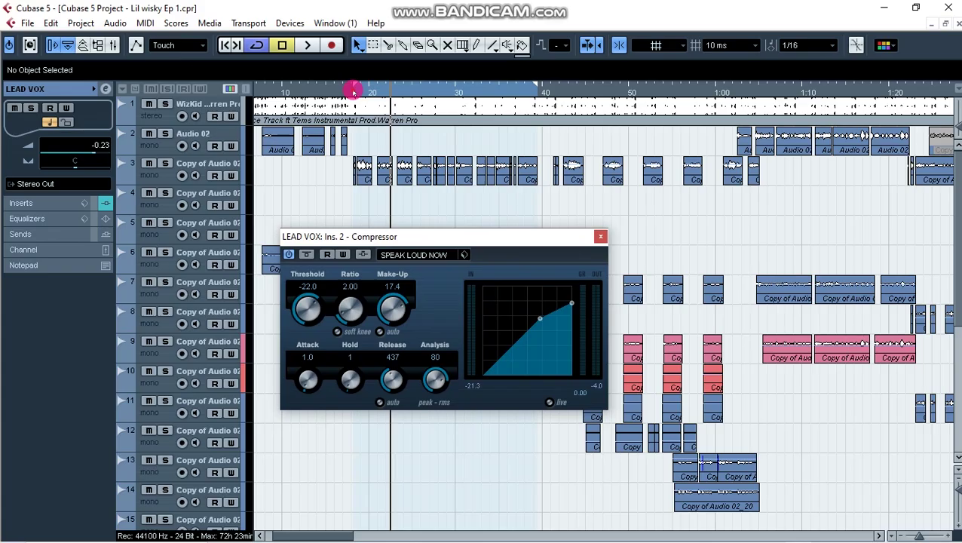
Step: Replay the compressed vocals twice from the loop start to compare the Compressor's input and output levels, and close its editor
{"action": "left_click", "coordinate": [353, 91]}
{"action": "key", "text": "space"}
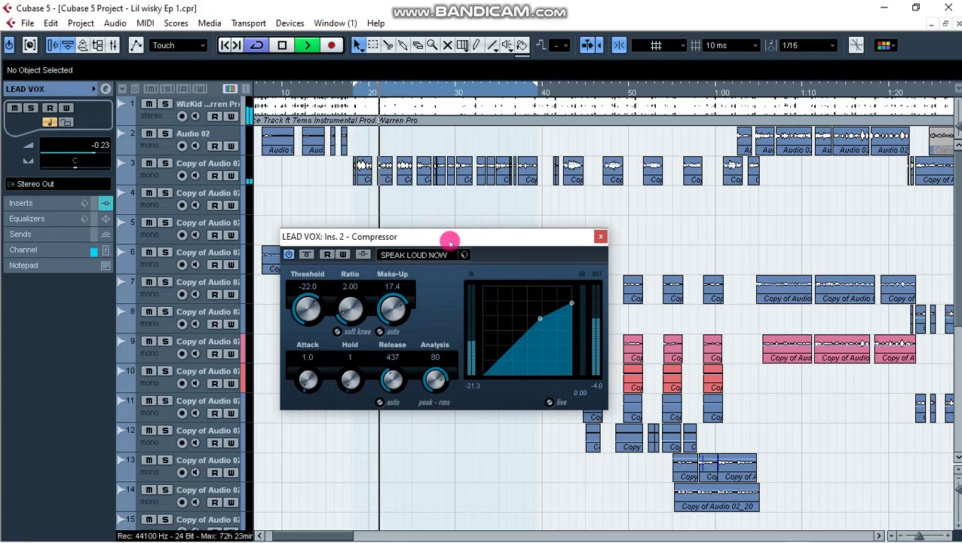
{"action": "key", "text": "space"}
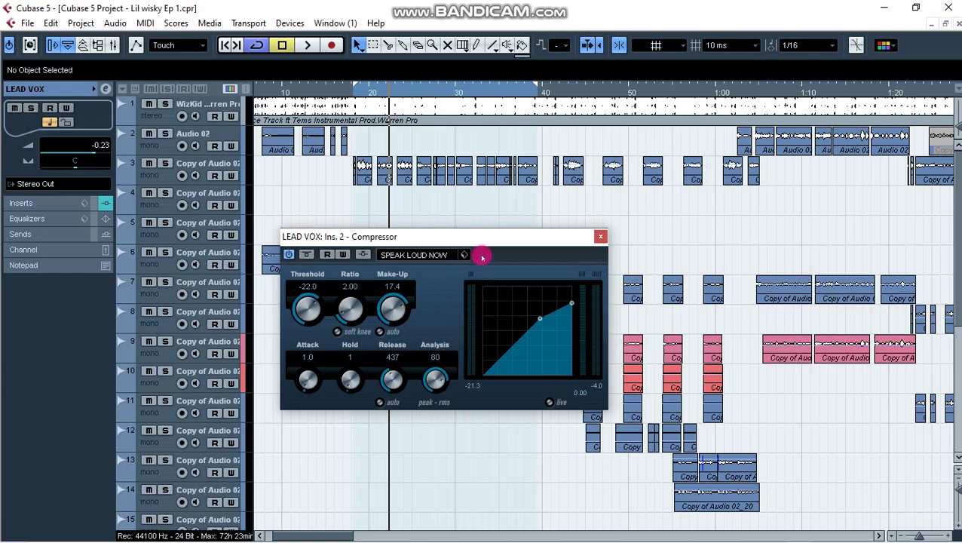
{"action": "left_click_drag", "start_coordinate": [481, 235], "coordinate": [476, 241]}
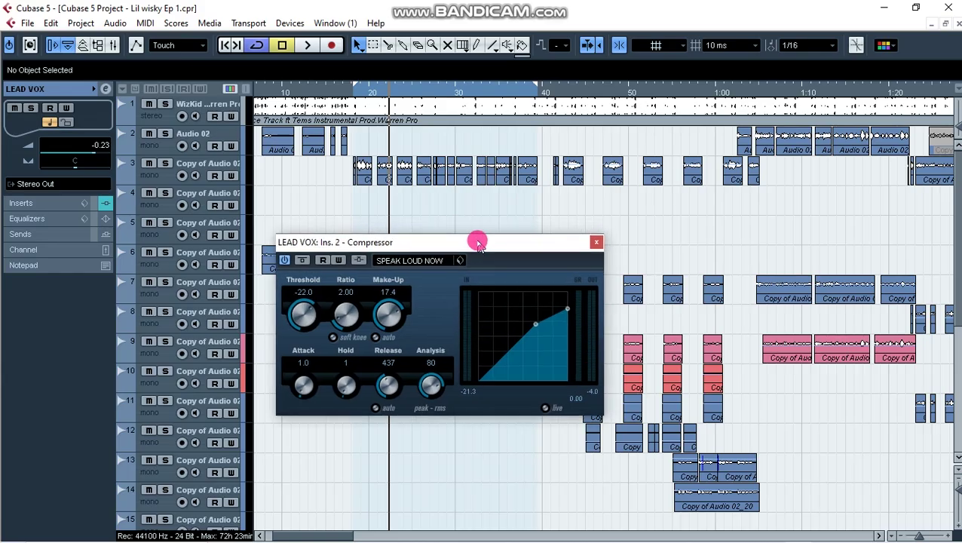
{"action": "left_click", "coordinate": [355, 91]}
{"action": "key", "text": "space"}
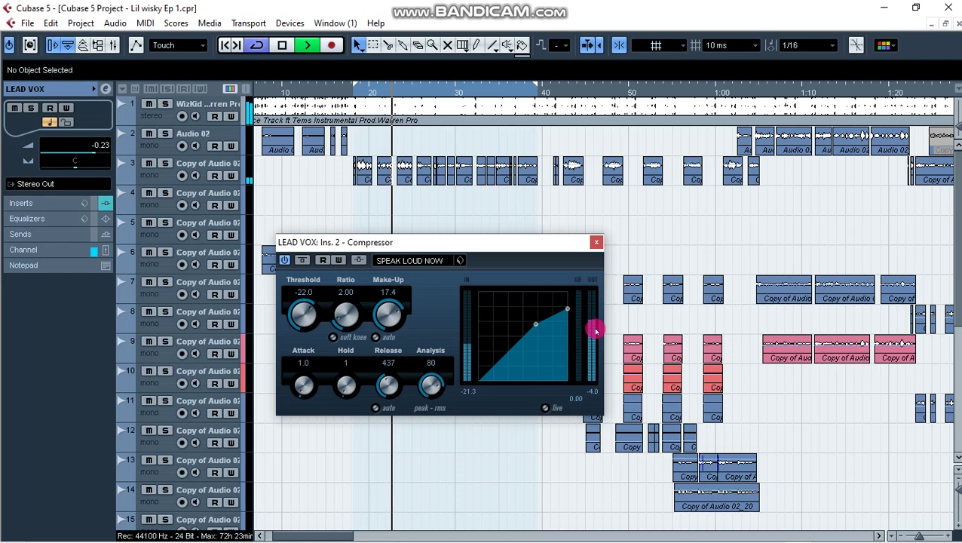
{"action": "key", "text": "space"}
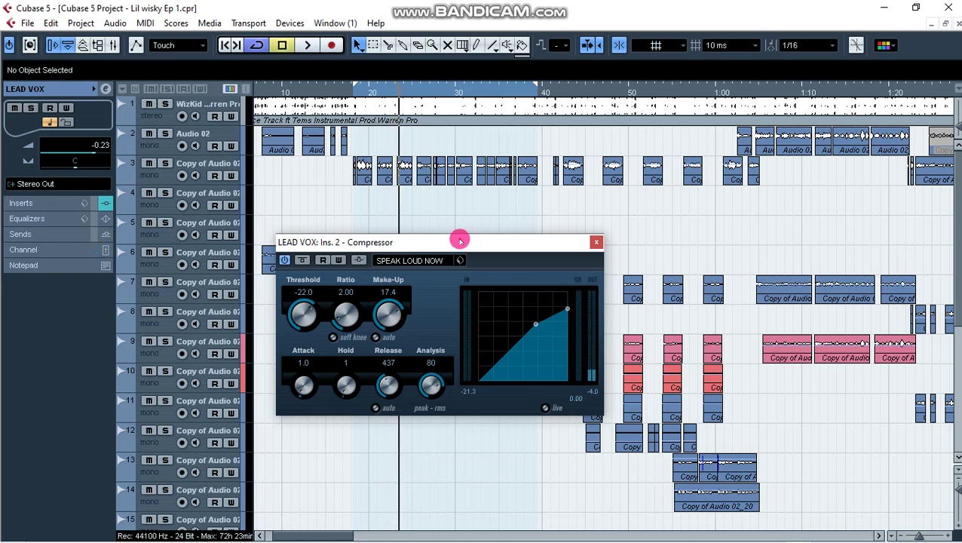
{"action": "left_click_drag", "start_coordinate": [459, 239], "coordinate": [477, 241]}
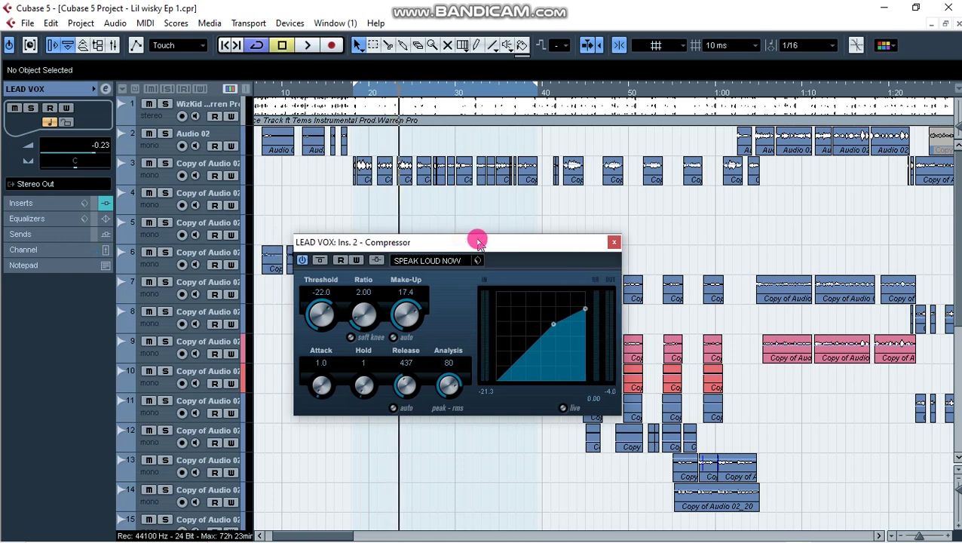
{"action": "left_click", "coordinate": [614, 242]}
Step: Switch on H-EQ Stereo in insert slot 3 of the LEAD VOX group, keeping only its editor open
{"action": "scroll", "coordinate": [275, 283], "scroll_direction": "down", "scroll_amount": 10}
{"action": "scroll", "coordinate": [187, 191], "scroll_direction": "up", "scroll_amount": 5}
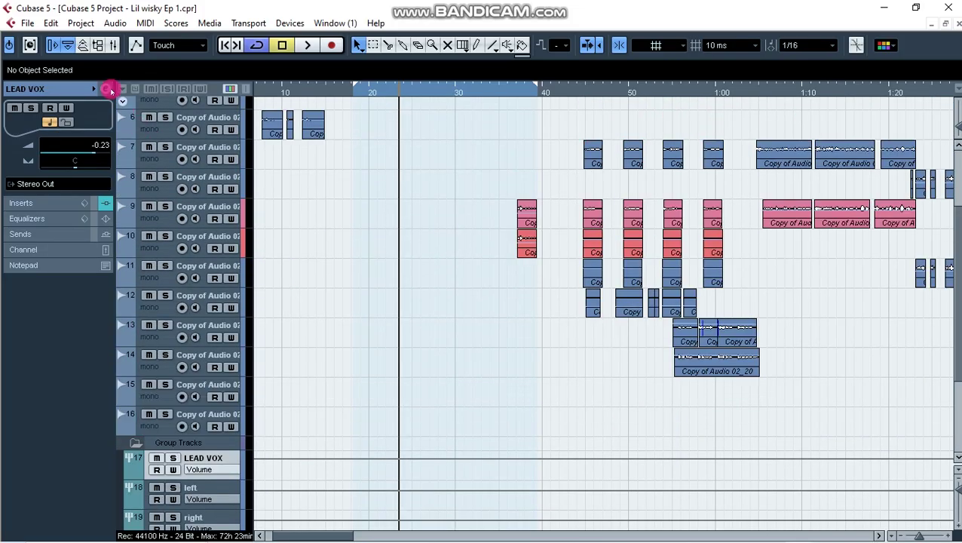
{"action": "left_click", "coordinate": [105, 90]}
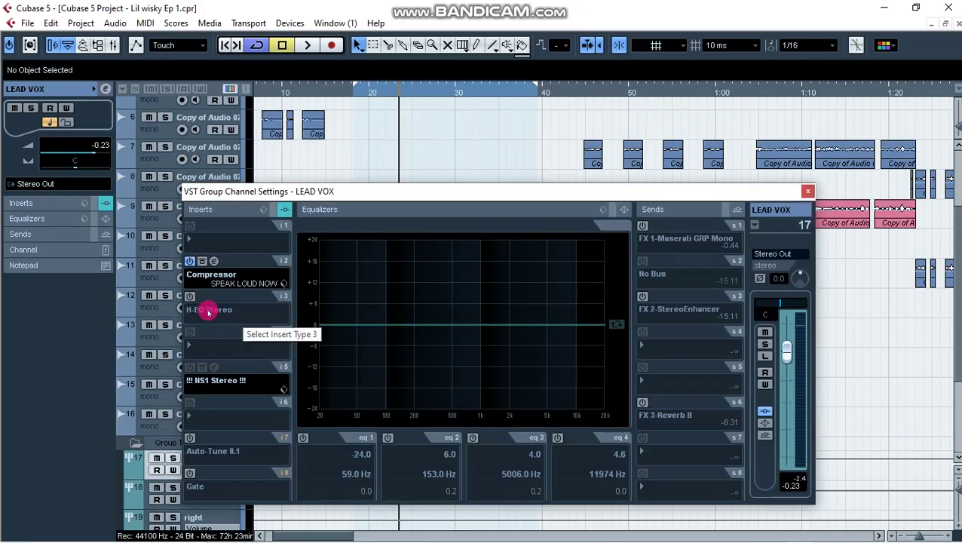
{"action": "left_click", "coordinate": [190, 298]}
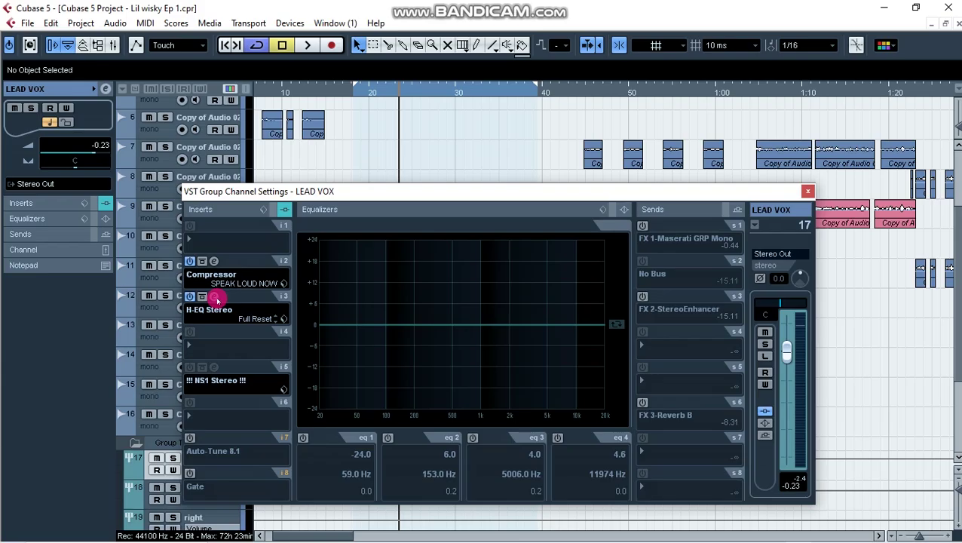
{"action": "left_click", "coordinate": [215, 298]}
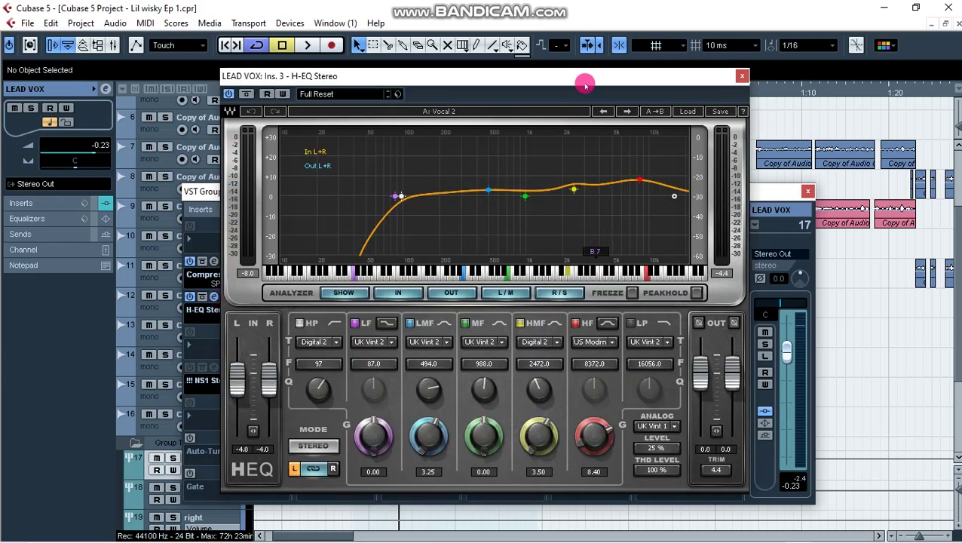
{"action": "left_click_drag", "start_coordinate": [588, 75], "coordinate": [578, 155]}
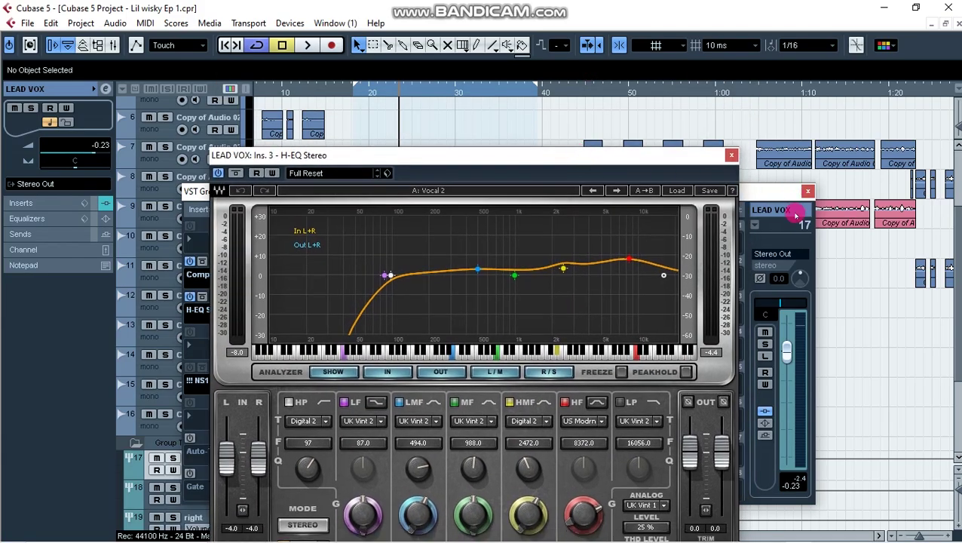
{"action": "scroll", "coordinate": [866, 221], "scroll_direction": "up", "scroll_amount": 4}
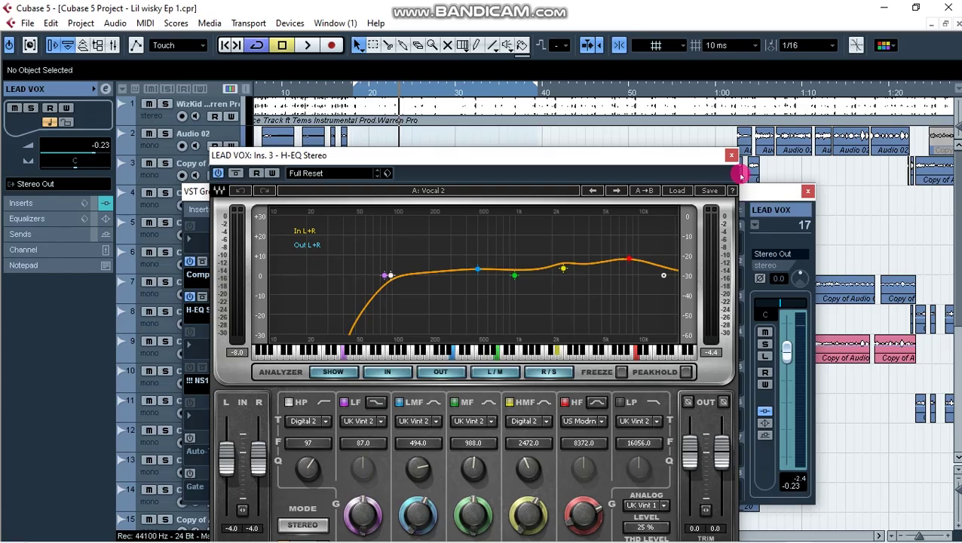
{"action": "left_click", "coordinate": [807, 194]}
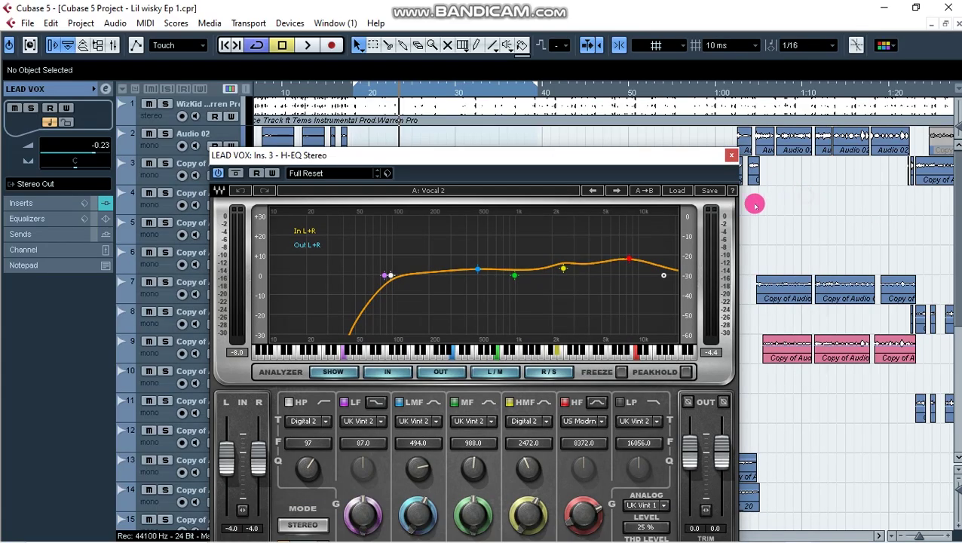
Step: Mute the instrumental on track 1 and play the vocals alone through H-EQ from the loop start
{"action": "left_click_drag", "start_coordinate": [638, 155], "coordinate": [678, 121]}
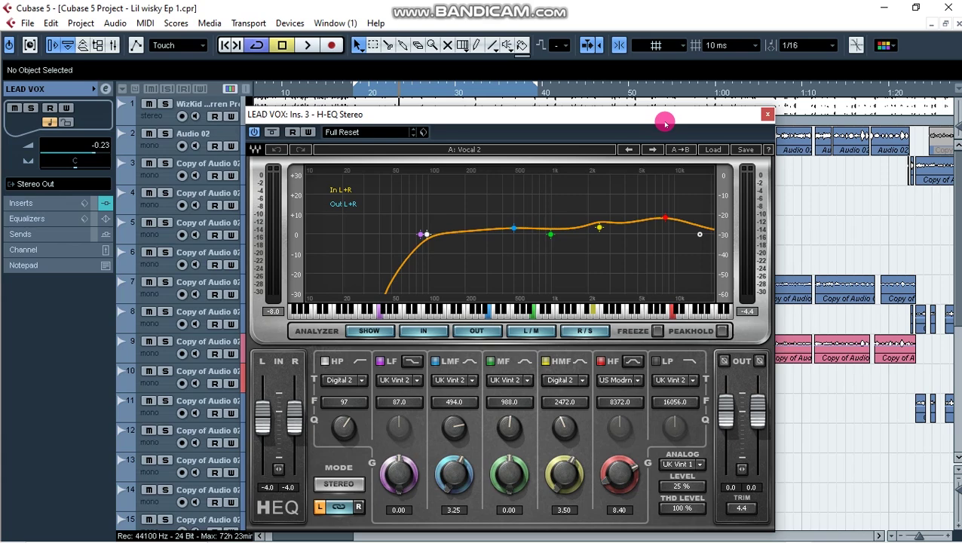
{"action": "left_click_drag", "start_coordinate": [601, 112], "coordinate": [589, 102]}
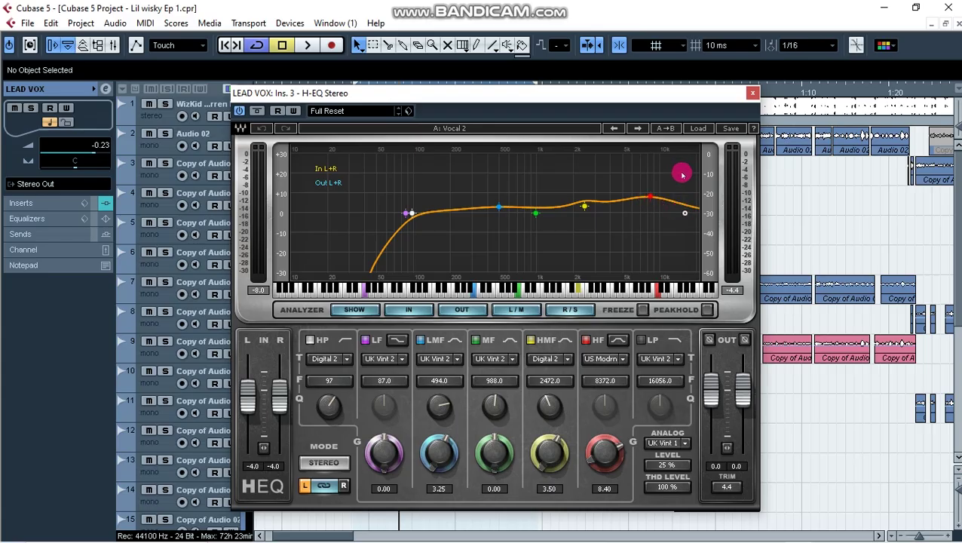
{"action": "left_click_drag", "start_coordinate": [545, 93], "coordinate": [553, 155]}
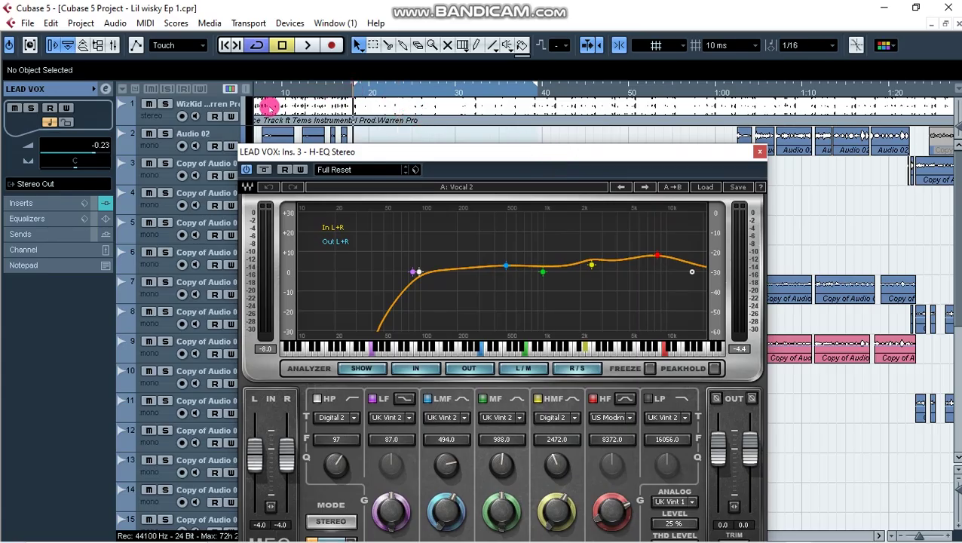
{"action": "left_click_drag", "start_coordinate": [426, 153], "coordinate": [414, 203]}
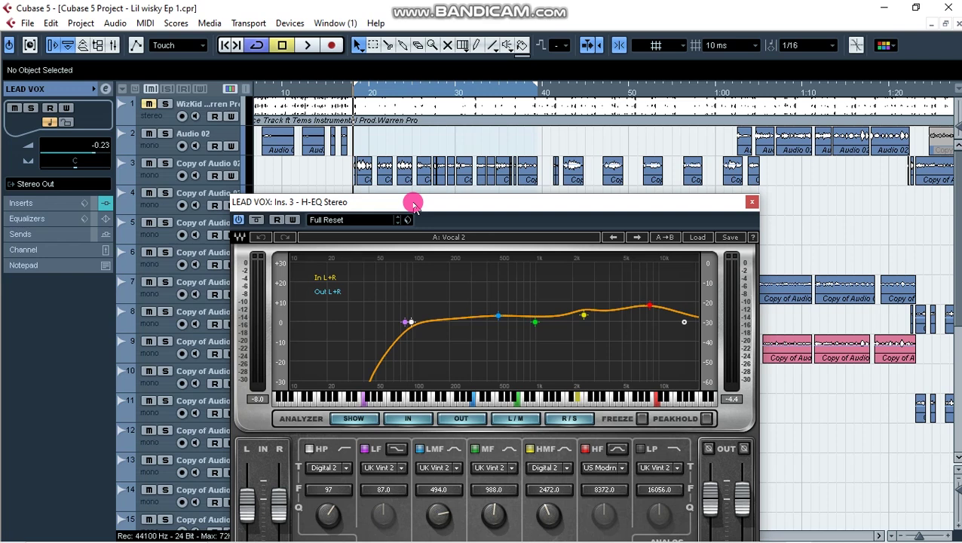
{"action": "key", "text": "space"}
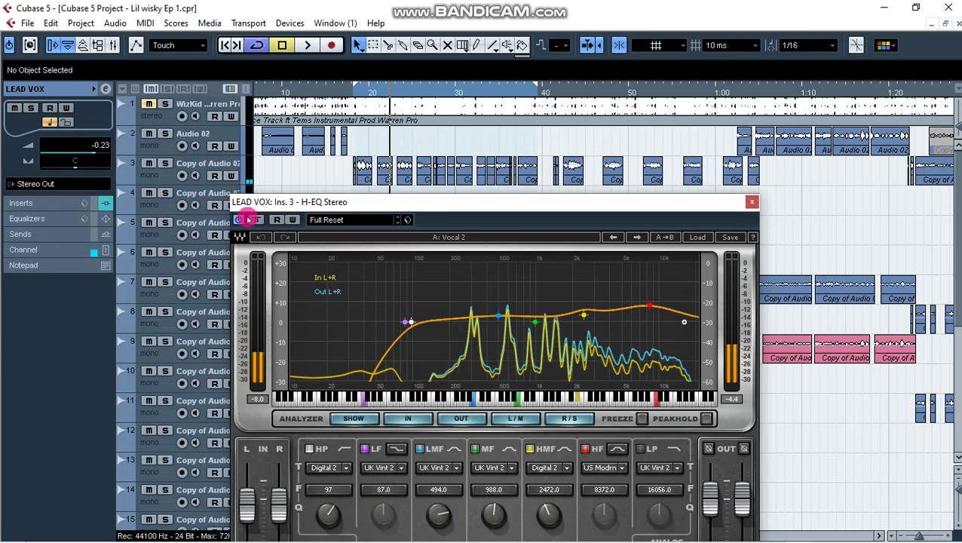
{"action": "key", "text": "space"}
Step: Switch off H-EQ and replay the same vocal passage from the loop start for comparison
{"action": "left_click", "coordinate": [354, 92]}
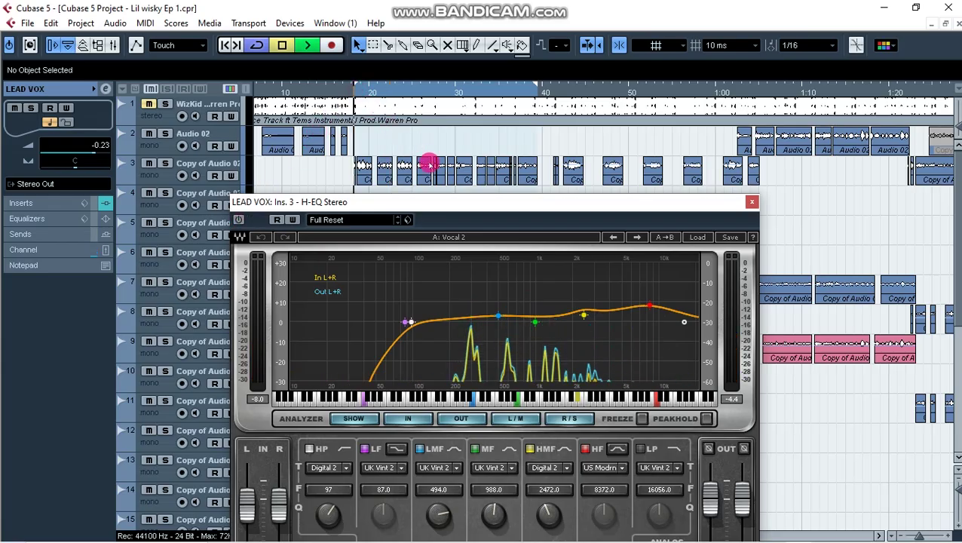
{"action": "key", "text": "space"}
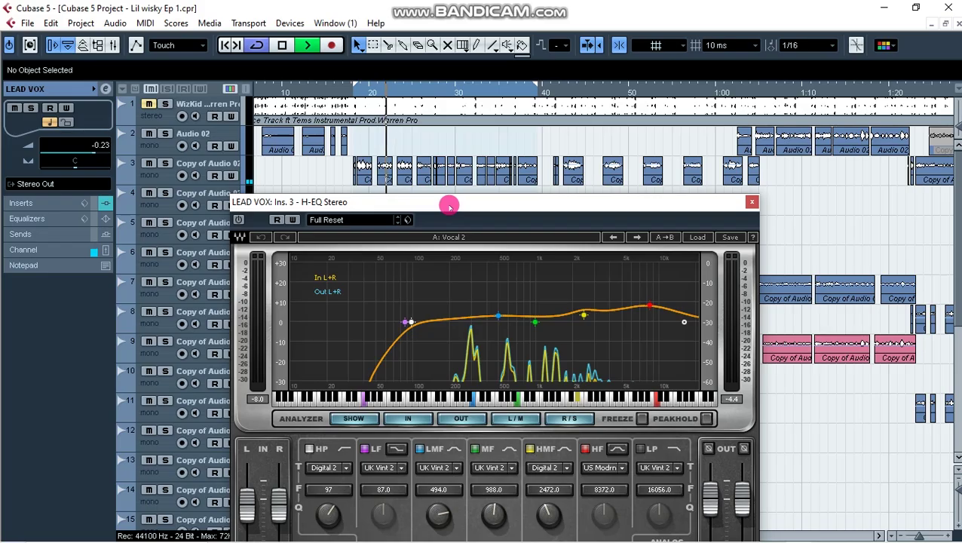
{"action": "key", "text": "space"}
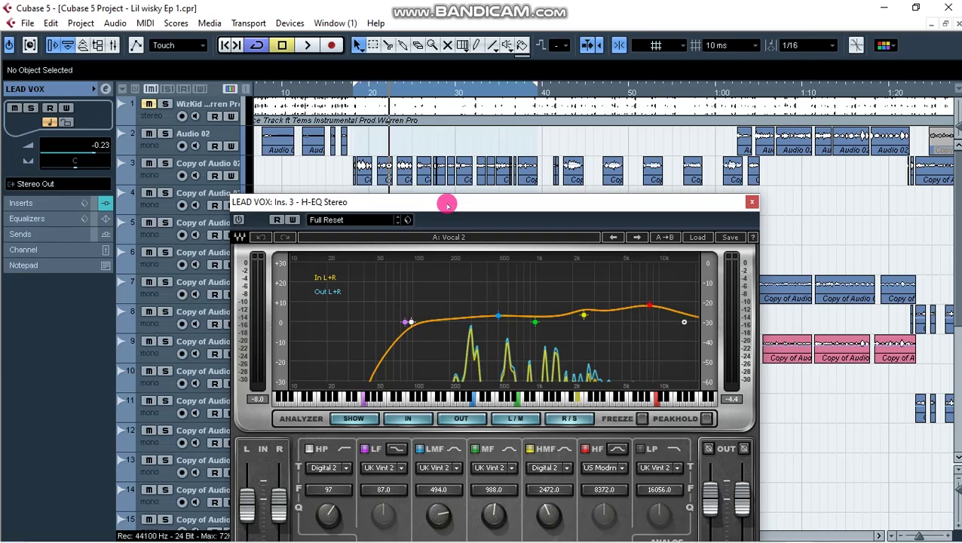
Step: Unmute the instrumental track and play it with the vocals from the loop start while H-EQ is off
{"action": "left_click_drag", "start_coordinate": [437, 205], "coordinate": [435, 208]}
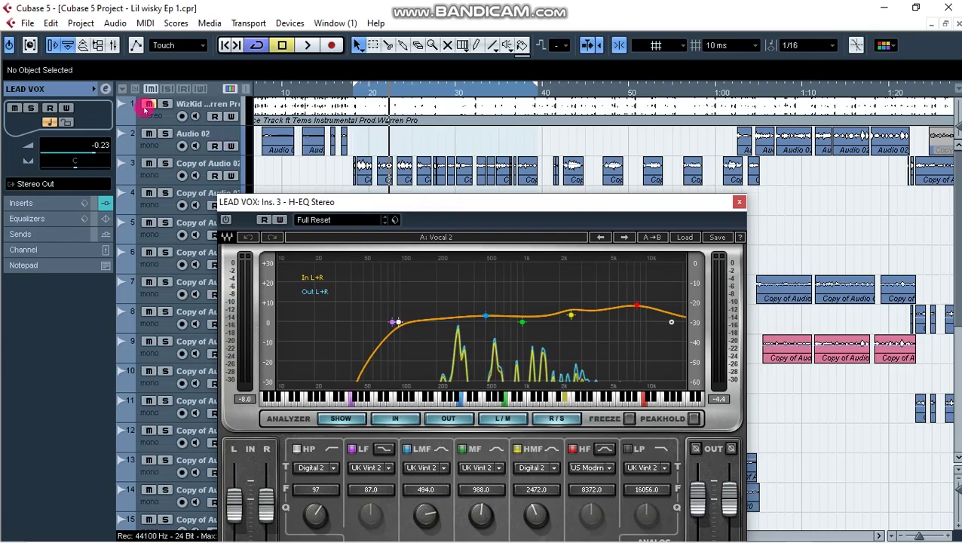
{"action": "left_click", "coordinate": [145, 107]}
{"action": "left_click", "coordinate": [353, 92]}
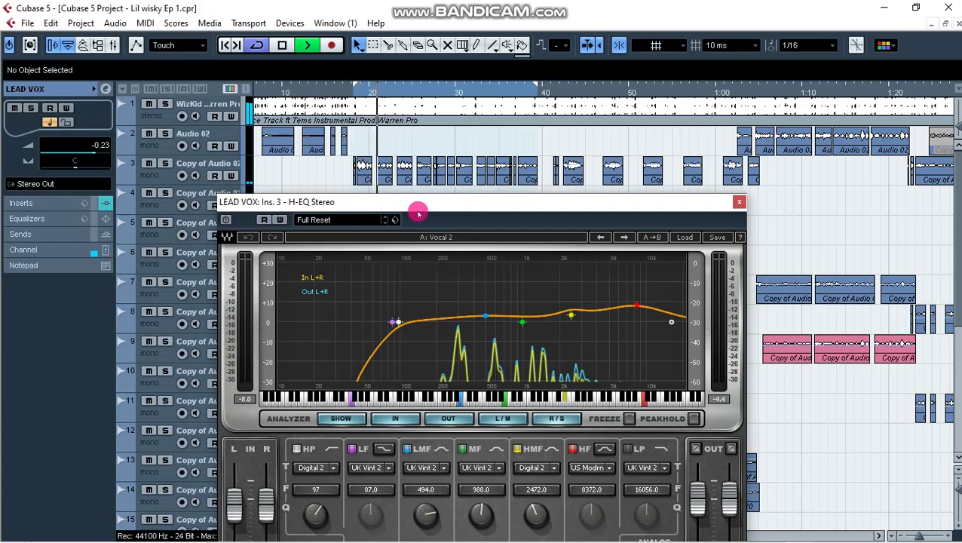
{"action": "key", "text": "space"}
Step: Switch H-EQ back on, play the vocals with the instrumental for a few seconds, and close the H-EQ editor
{"action": "key", "text": "space"}
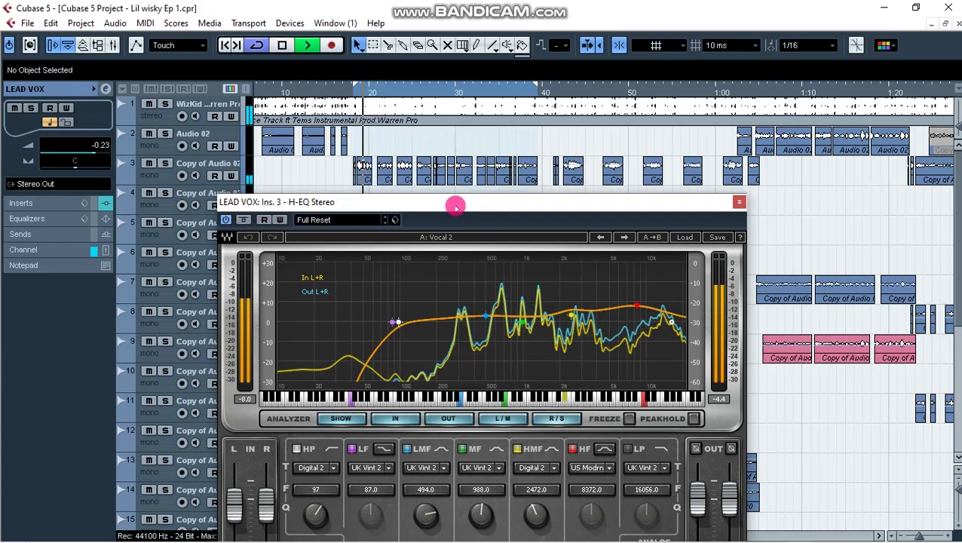
{"action": "left_click_drag", "start_coordinate": [455, 206], "coordinate": [449, 105]}
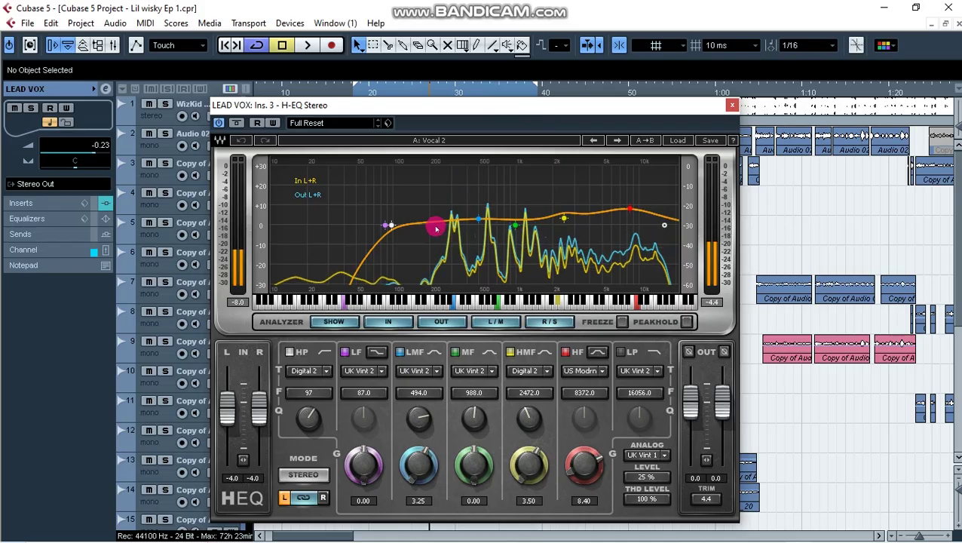
{"action": "key", "text": "space"}
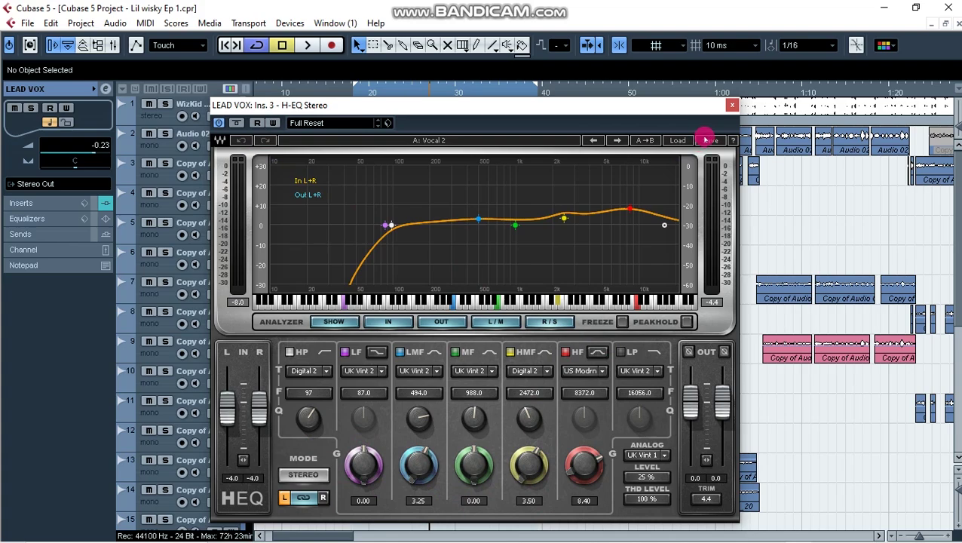
{"action": "left_click", "coordinate": [732, 106]}
Step: Review the inserts and sends in the LEAD VOX group's channel settings, and close the window
{"action": "scroll", "coordinate": [378, 384], "scroll_direction": "down", "scroll_amount": 5}
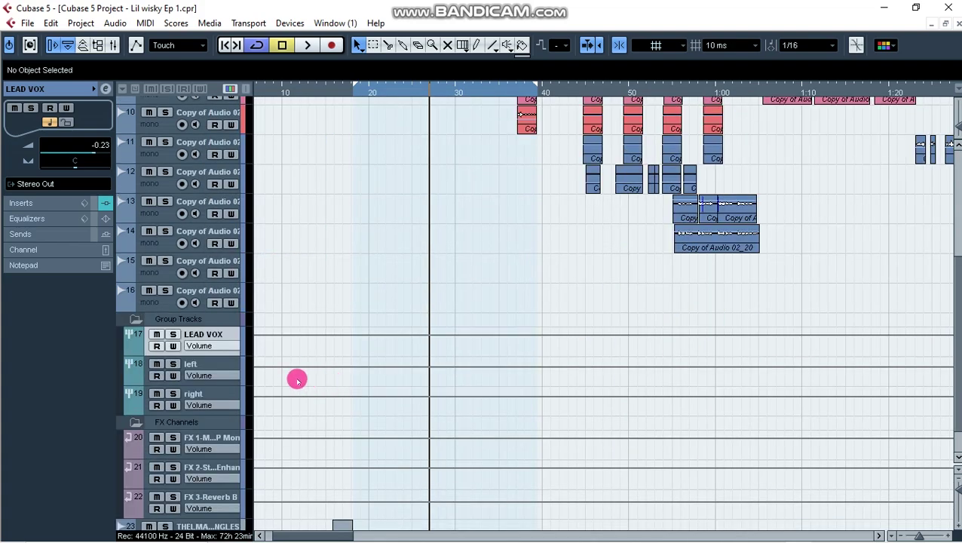
{"action": "left_click", "coordinate": [105, 89]}
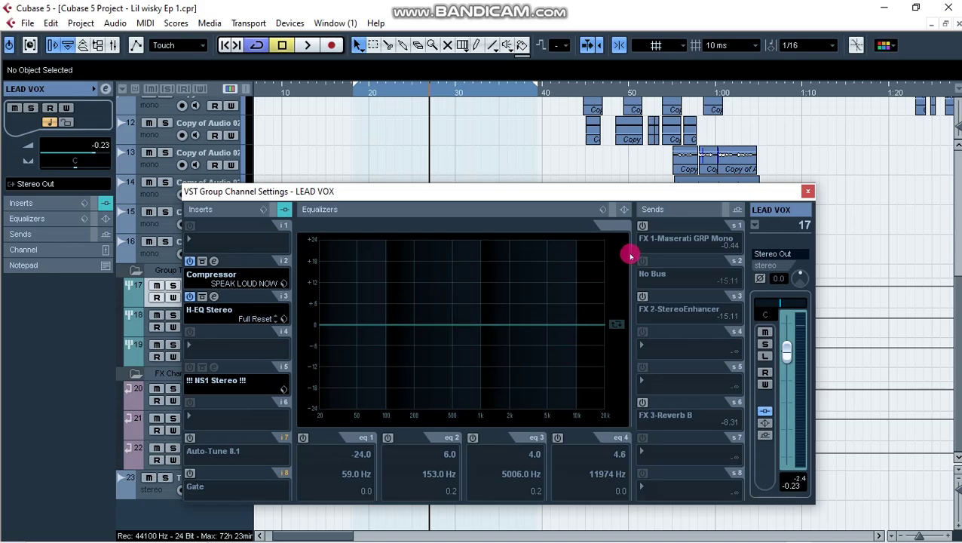
{"action": "left_click", "coordinate": [808, 190]}
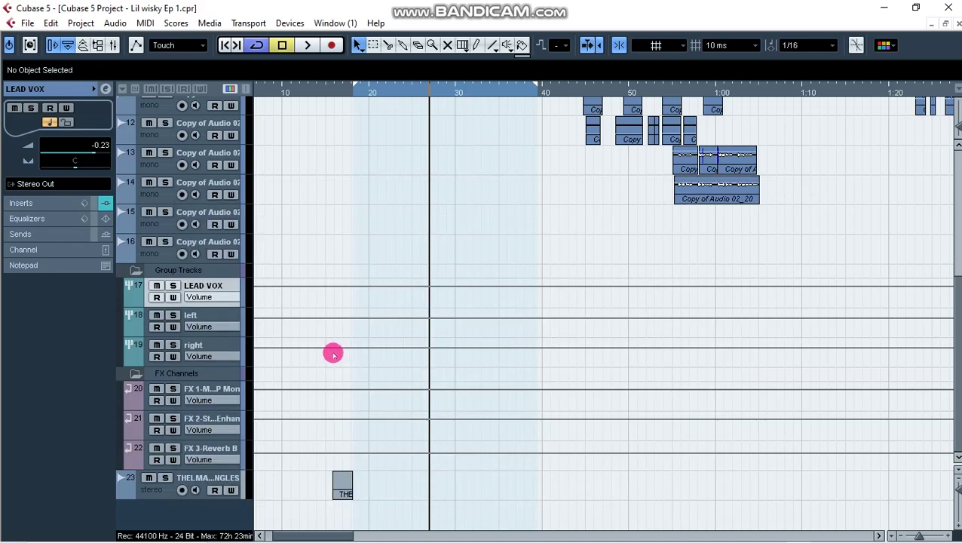
Step: Select the FX 1-Maserati GRP Mono channel and open its channel settings
{"action": "left_click", "coordinate": [207, 388]}
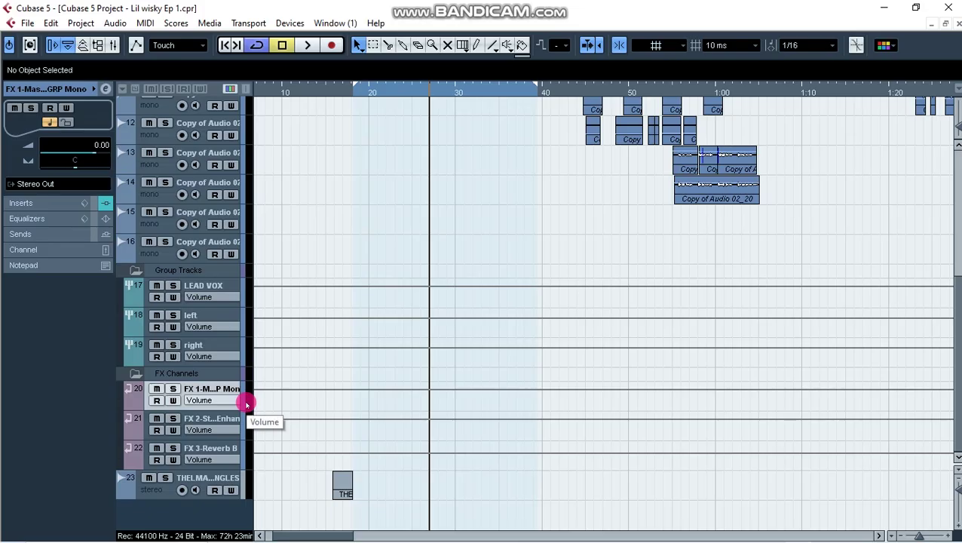
{"action": "scroll", "coordinate": [300, 417], "scroll_direction": "up", "scroll_amount": 3}
{"action": "scroll", "coordinate": [301, 417], "scroll_direction": "down", "scroll_amount": 3}
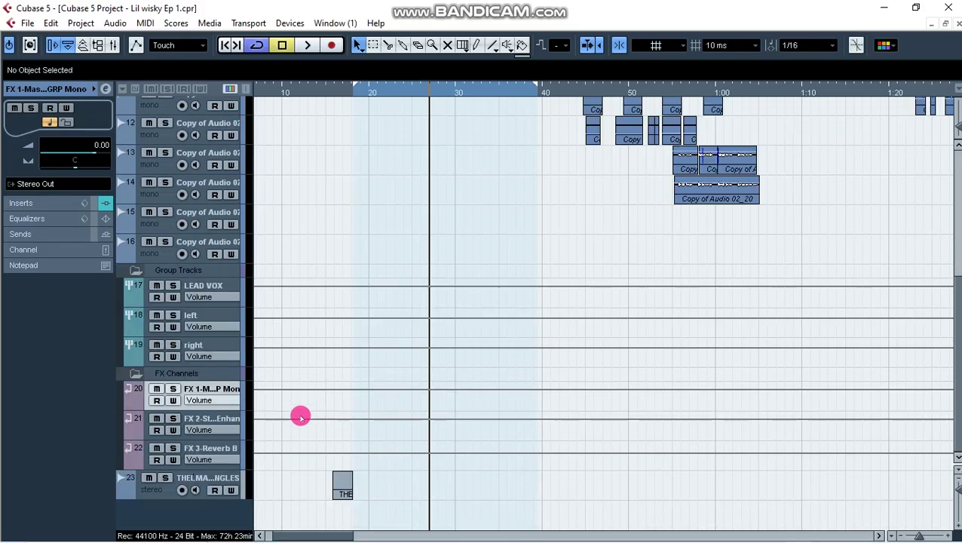
{"action": "right_click", "coordinate": [198, 508]}
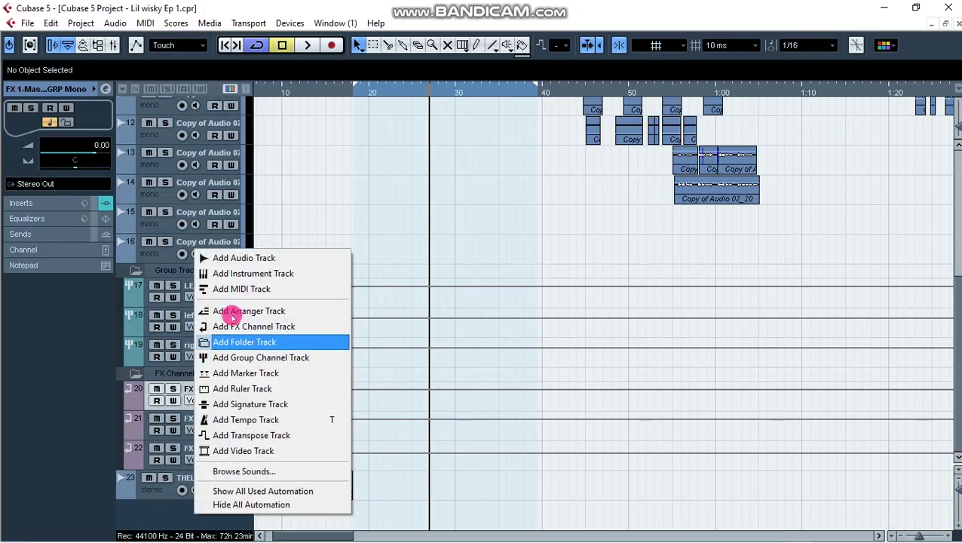
{"action": "left_click", "coordinate": [392, 202]}
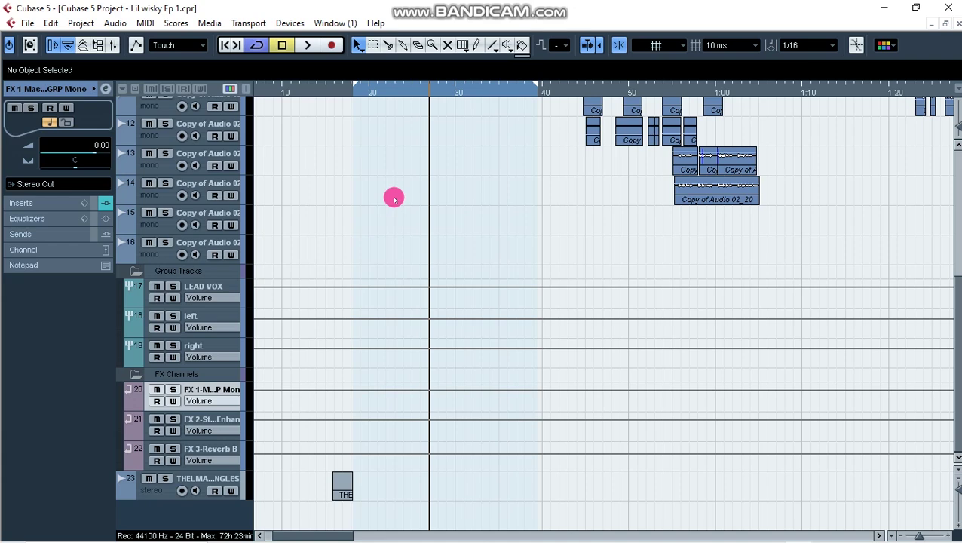
{"action": "scroll", "coordinate": [437, 287], "scroll_direction": "up", "scroll_amount": 3}
{"action": "scroll", "coordinate": [392, 305], "scroll_direction": "down", "scroll_amount": 3}
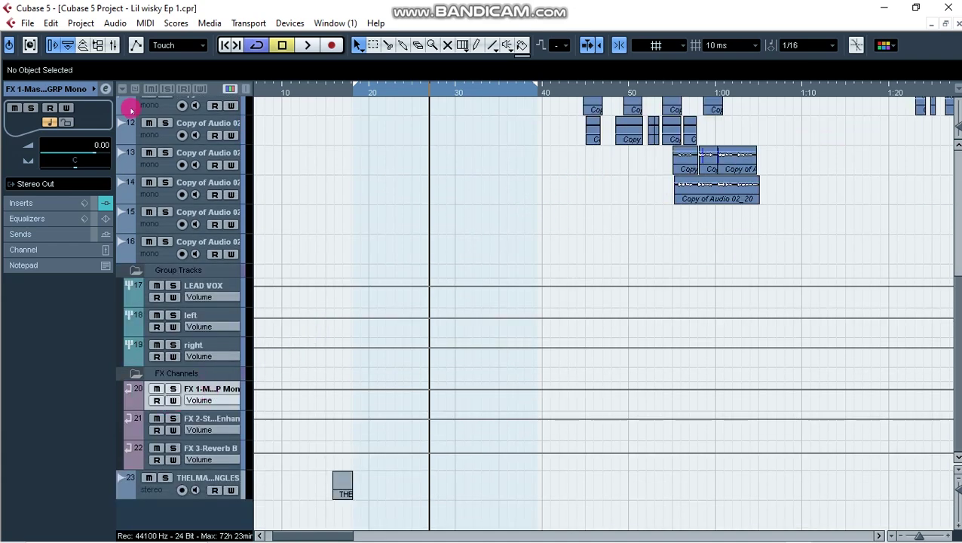
{"action": "left_click", "coordinate": [106, 90]}
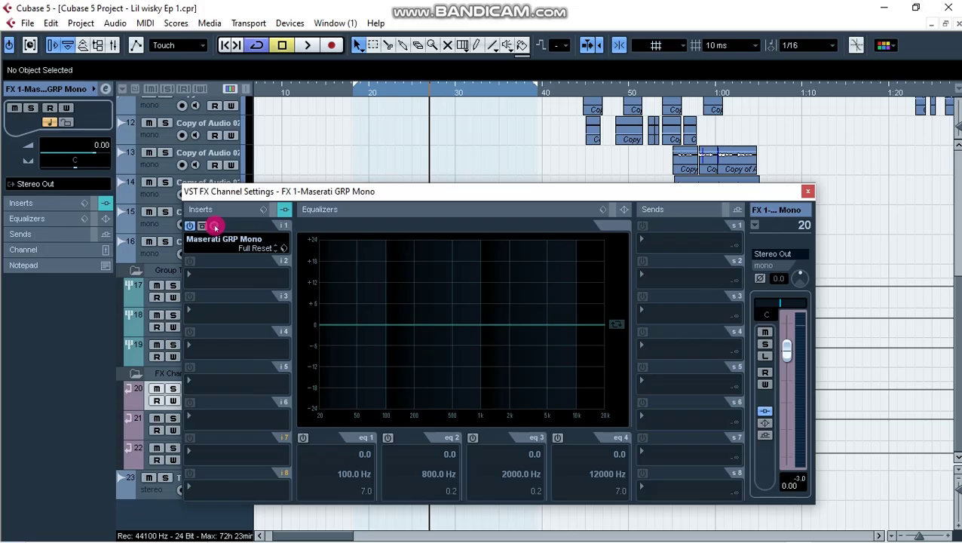
Step: View the Maserati GRP Mono plug-in's controls, and close its editor and the FX 1 channel settings
{"action": "left_click", "coordinate": [215, 227]}
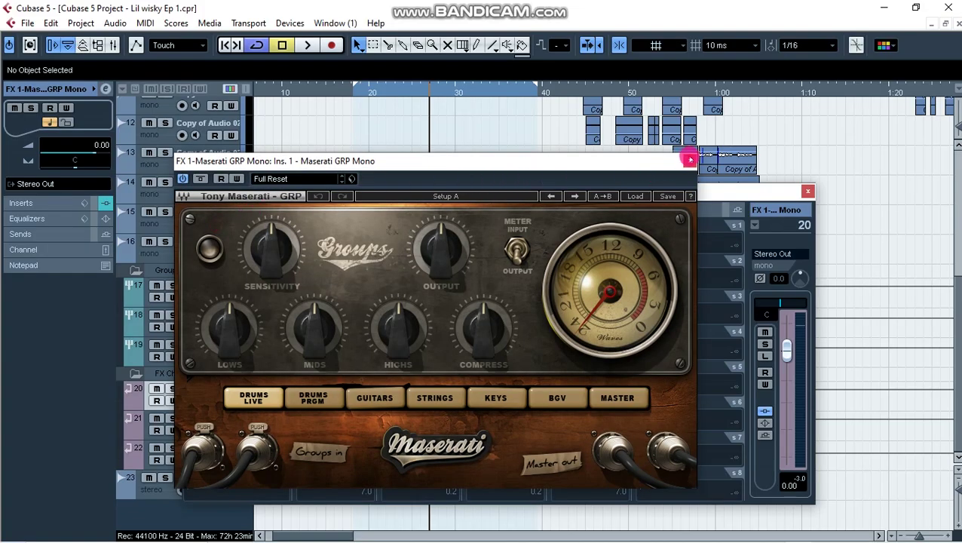
{"action": "left_click", "coordinate": [689, 159]}
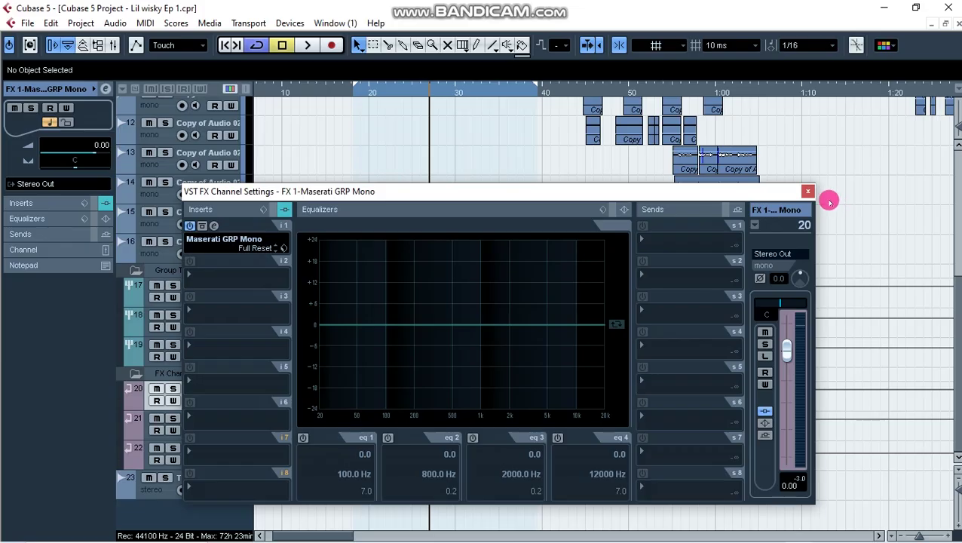
{"action": "left_click", "coordinate": [808, 192]}
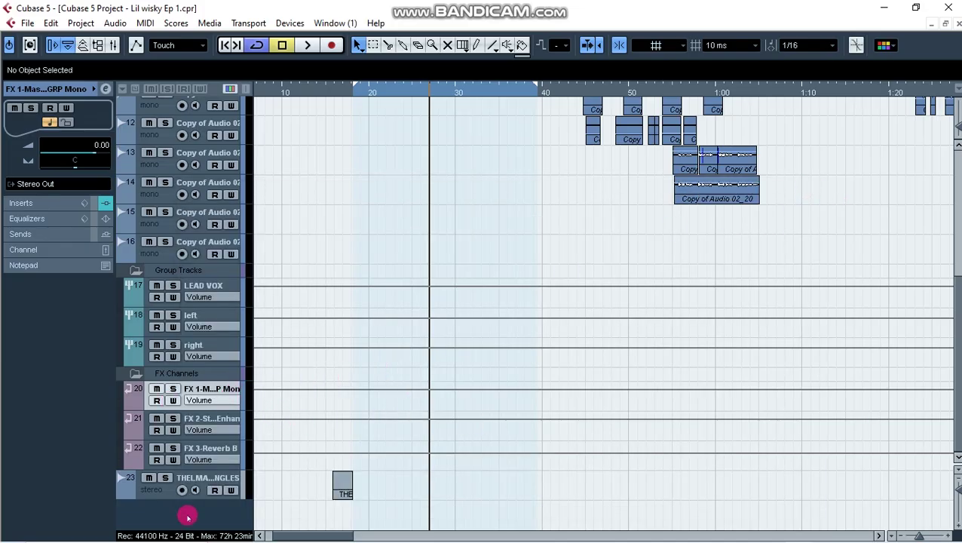
{"action": "right_click", "coordinate": [188, 518]}
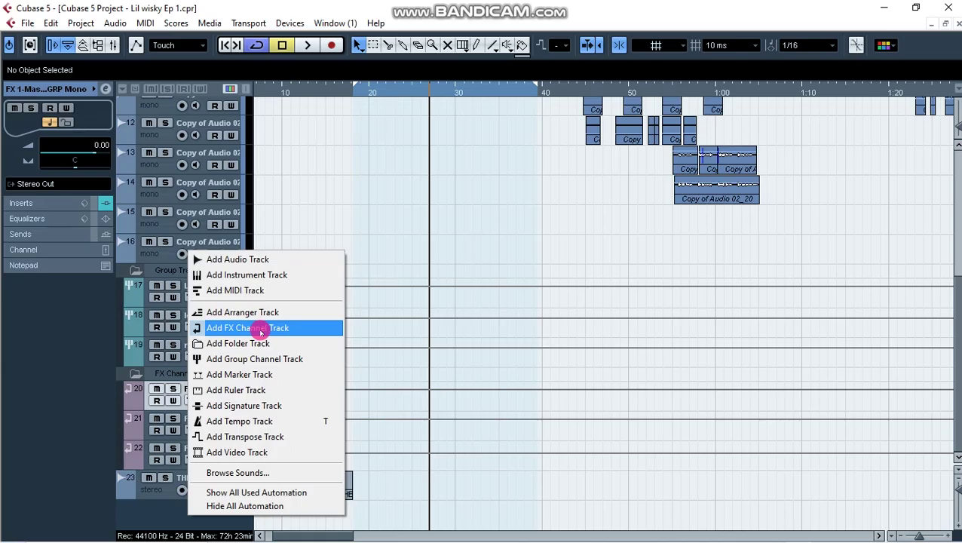
{"action": "left_click", "coordinate": [260, 328]}
{"action": "left_click", "coordinate": [420, 271]}
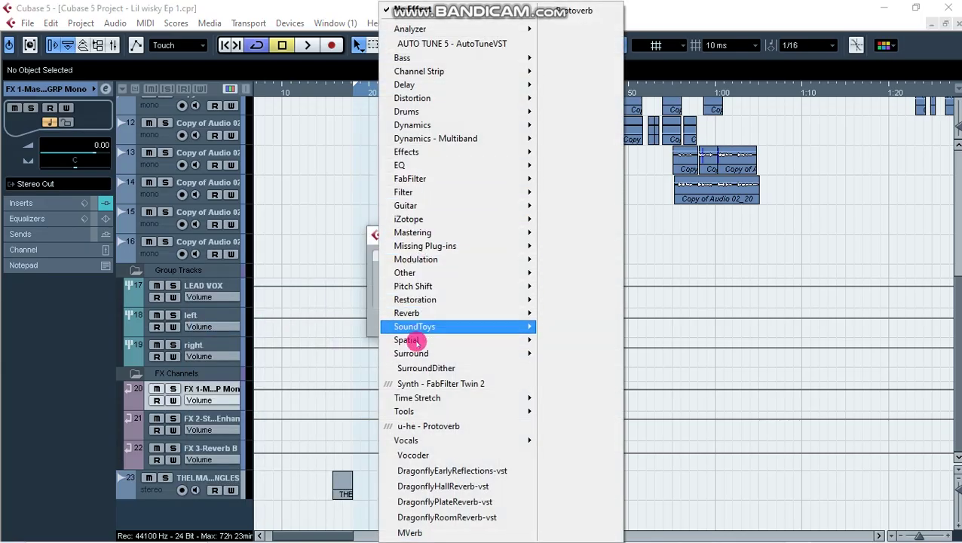
{"action": "mouse_move", "coordinate": [477, 233]}
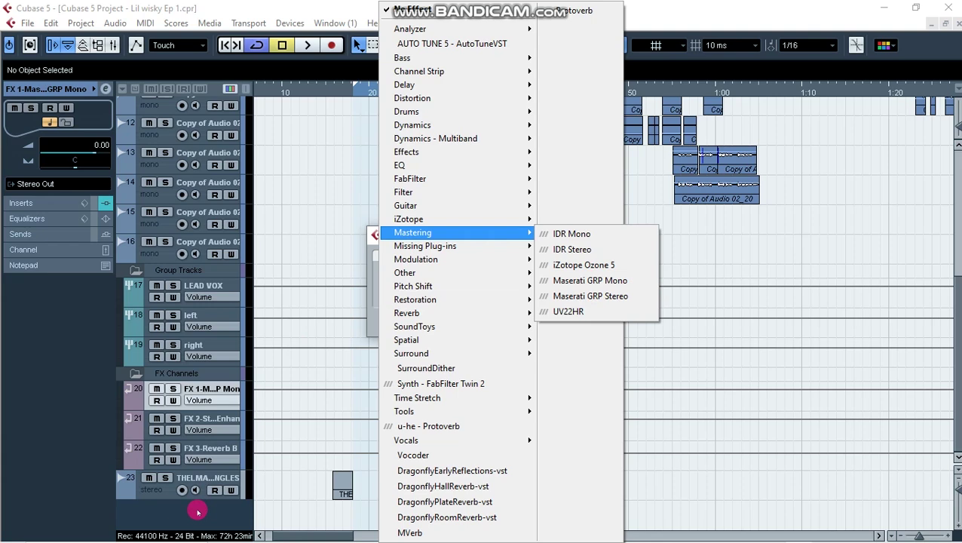
{"action": "left_click", "coordinate": [198, 512]}
{"action": "left_click", "coordinate": [573, 325]}
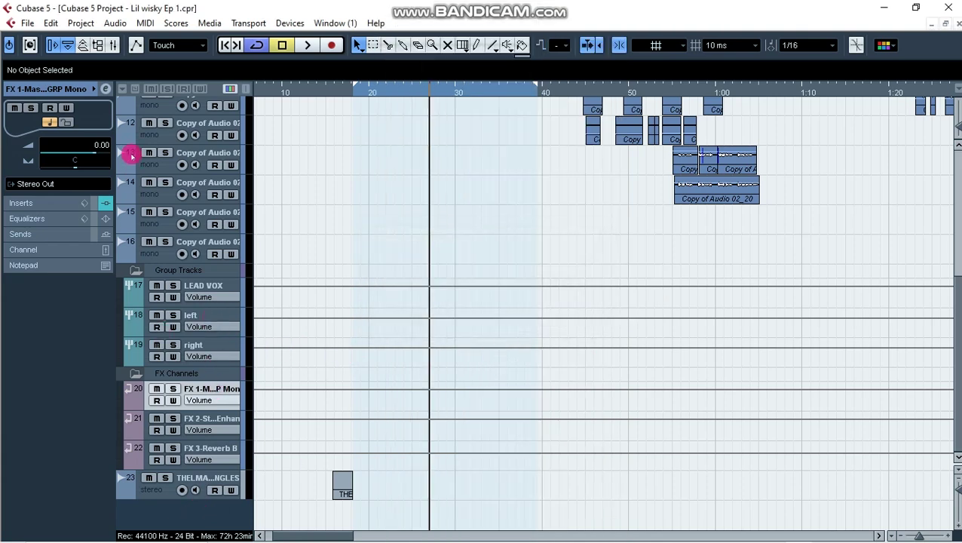
{"action": "left_click", "coordinate": [108, 89]}
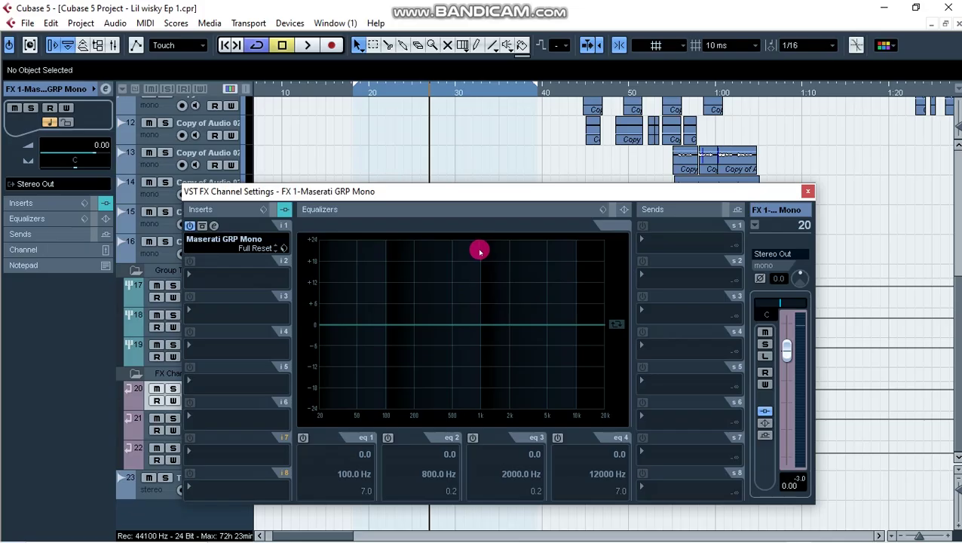
{"action": "left_click", "coordinate": [807, 191]}
Step: Activate the FX 1-Maserati GRP Mono send in the LEAD VOX group's channel settings and lower its level to about -12.43
{"action": "left_click", "coordinate": [209, 286]}
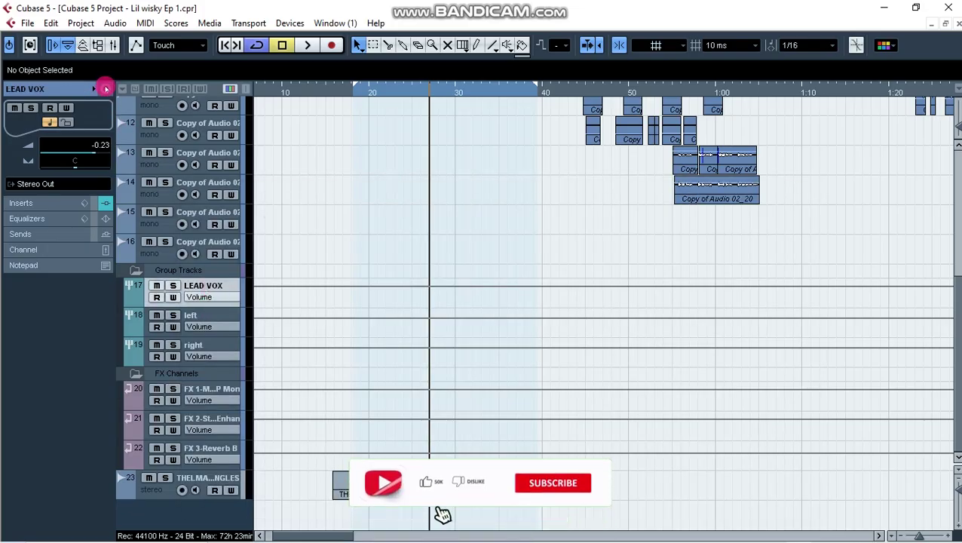
{"action": "left_click", "coordinate": [108, 89]}
{"action": "left_click", "coordinate": [641, 225]}
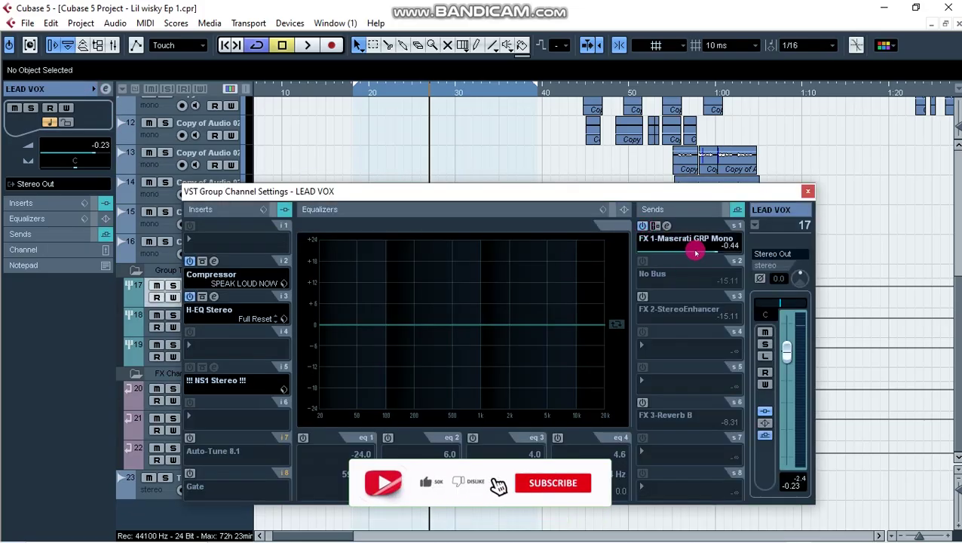
{"action": "left_click_drag", "start_coordinate": [716, 253], "coordinate": [633, 238]}
Step: Play from the loop start while adjusting the LEAD VOX group's FX 1-Maserati GRP Mono send level to about -10.95
{"action": "scroll", "coordinate": [938, 318], "scroll_direction": "up", "scroll_amount": 6}
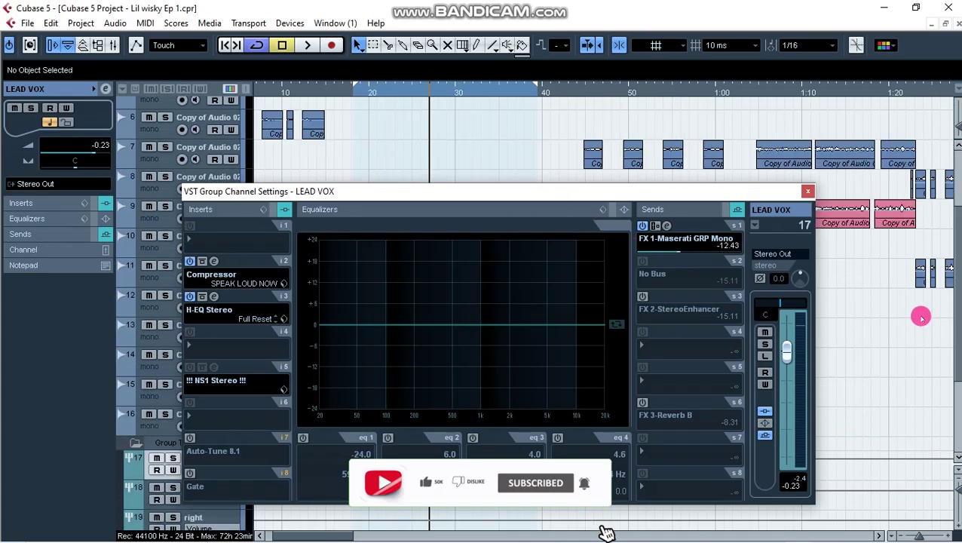
{"action": "left_click_drag", "start_coordinate": [519, 194], "coordinate": [504, 218]}
{"action": "left_click", "coordinate": [353, 94]}
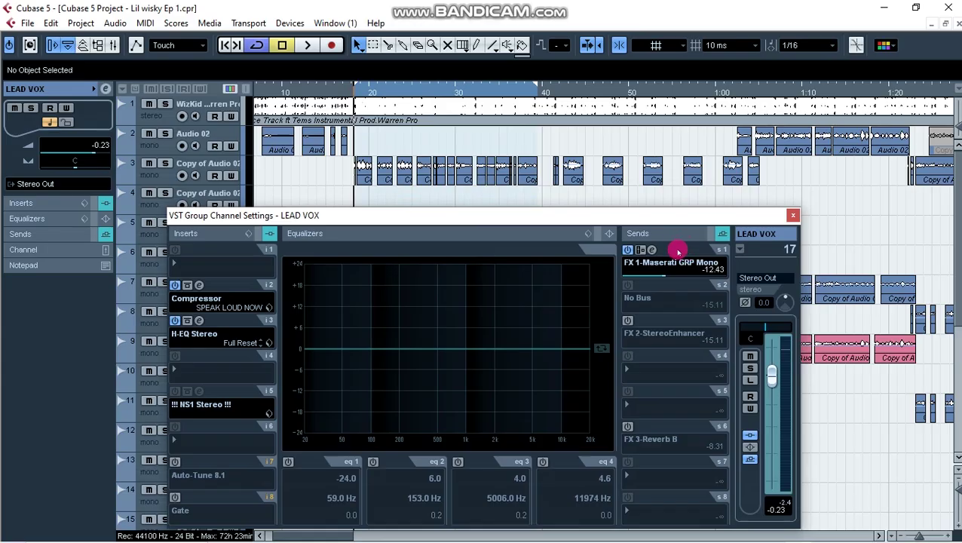
{"action": "left_click_drag", "start_coordinate": [656, 224], "coordinate": [655, 220]}
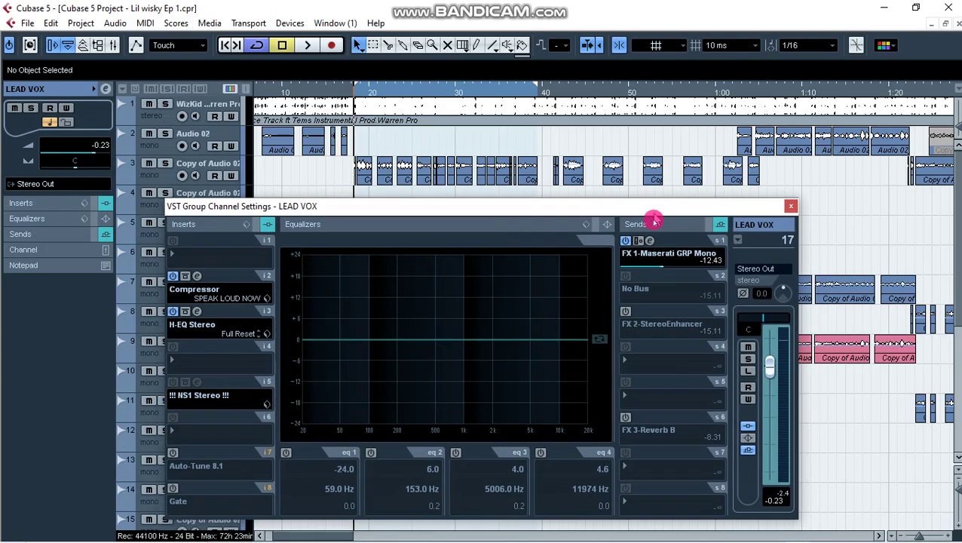
{"action": "key", "text": "space"}
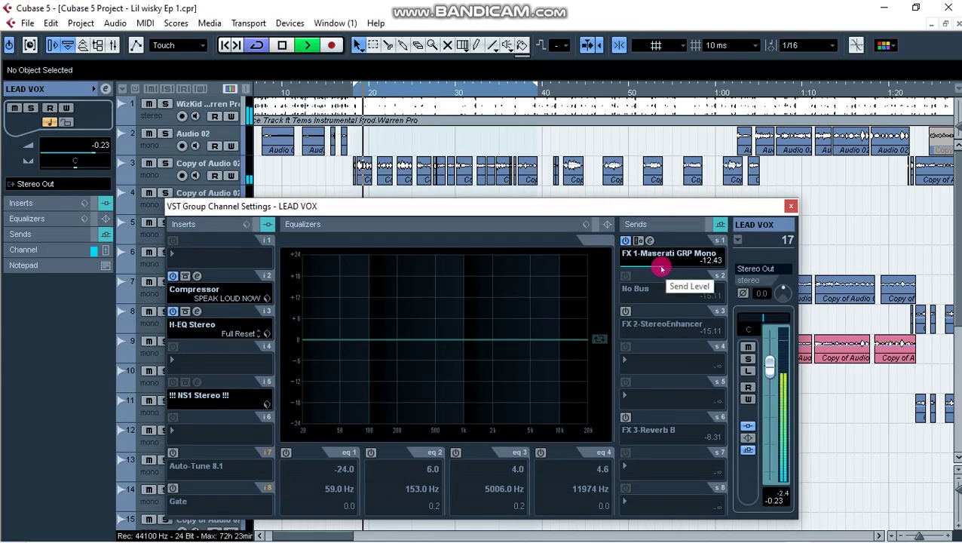
{"action": "left_click_drag", "start_coordinate": [658, 269], "coordinate": [642, 268]}
{"action": "left_click_drag", "start_coordinate": [648, 268], "coordinate": [665, 266]}
{"action": "key", "text": "space"}
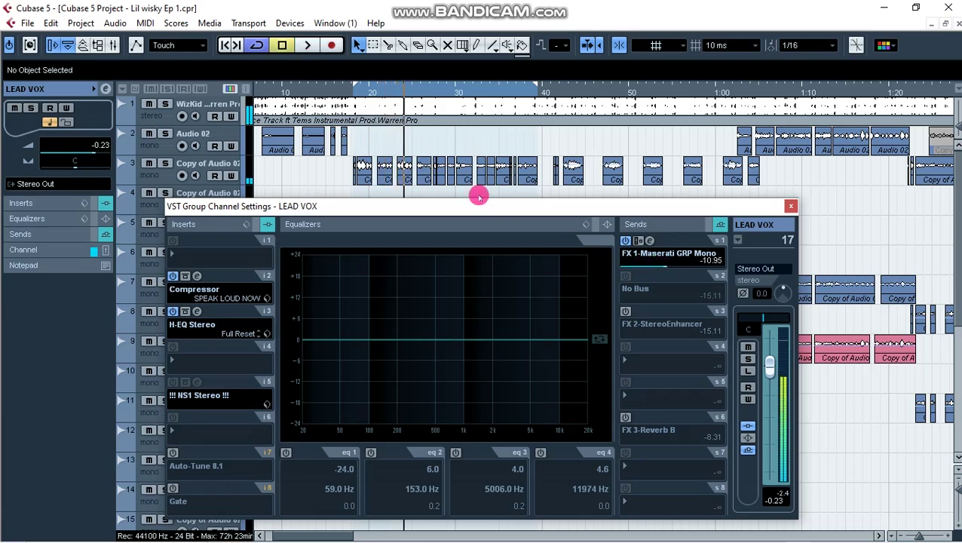
Step: Replay from the loop start with the Maserati send at about -32.15, and raise it during playback to about -7.59
{"action": "left_click", "coordinate": [354, 93]}
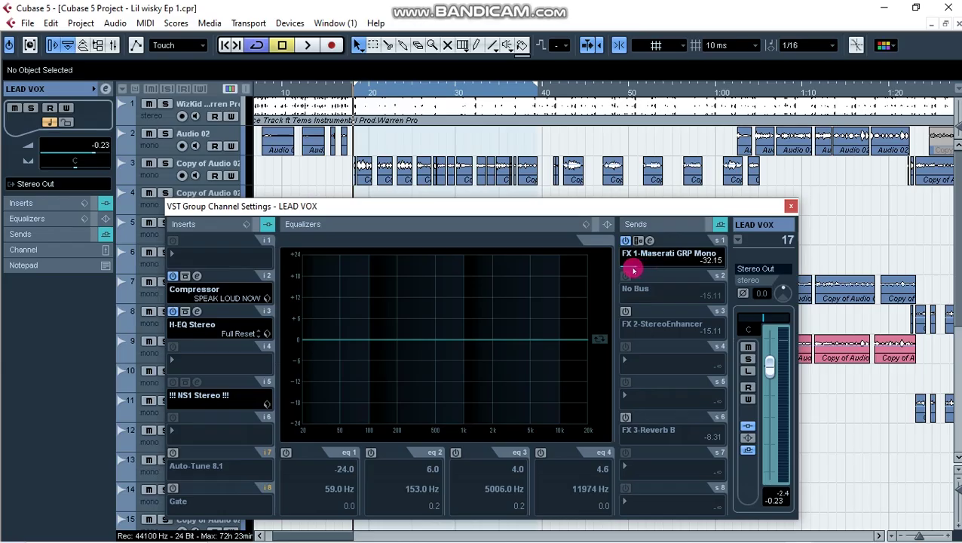
{"action": "key", "text": "space"}
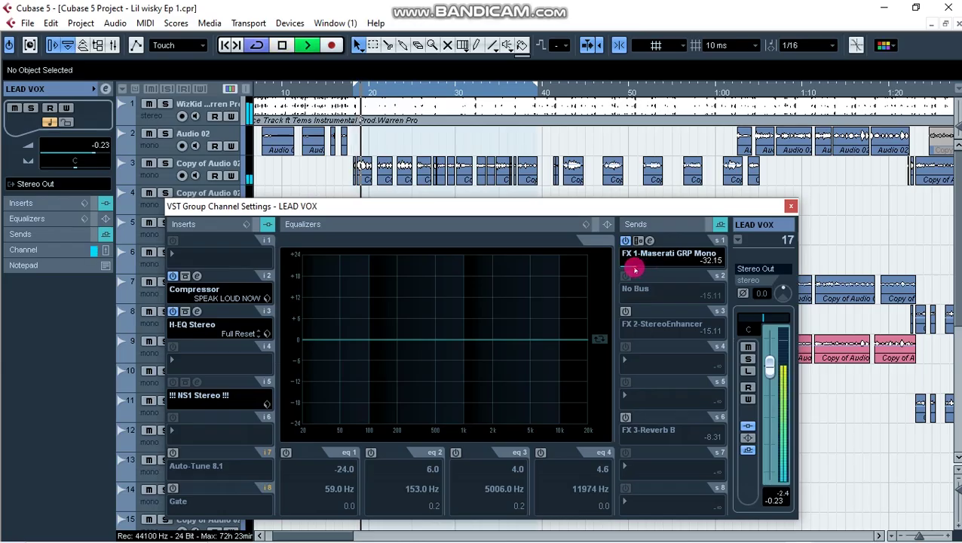
{"action": "left_click_drag", "start_coordinate": [634, 270], "coordinate": [688, 268]}
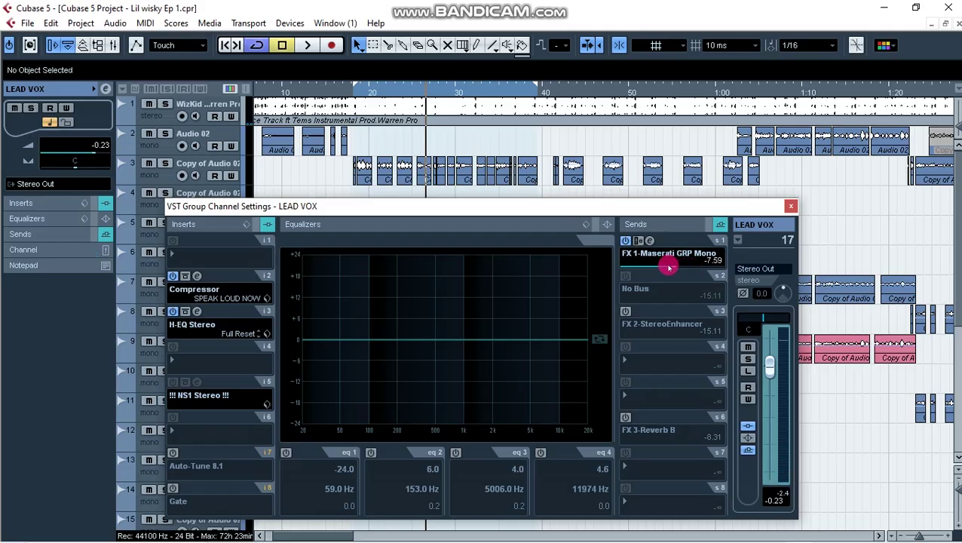
Step: Compare the vocals with the Maserati send switched off, reactivate it, and set its level to about -7.82
{"action": "left_click", "coordinate": [626, 242]}
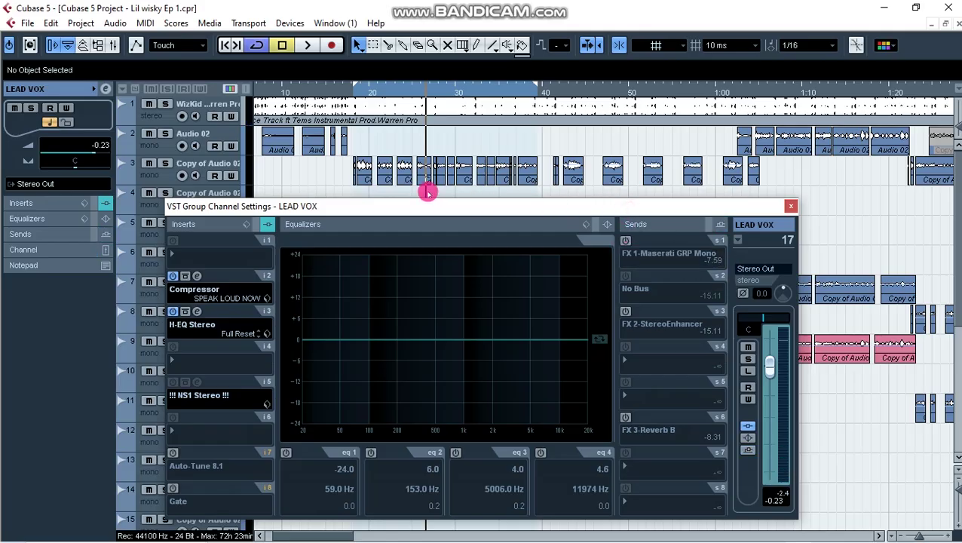
{"action": "key", "text": "space"}
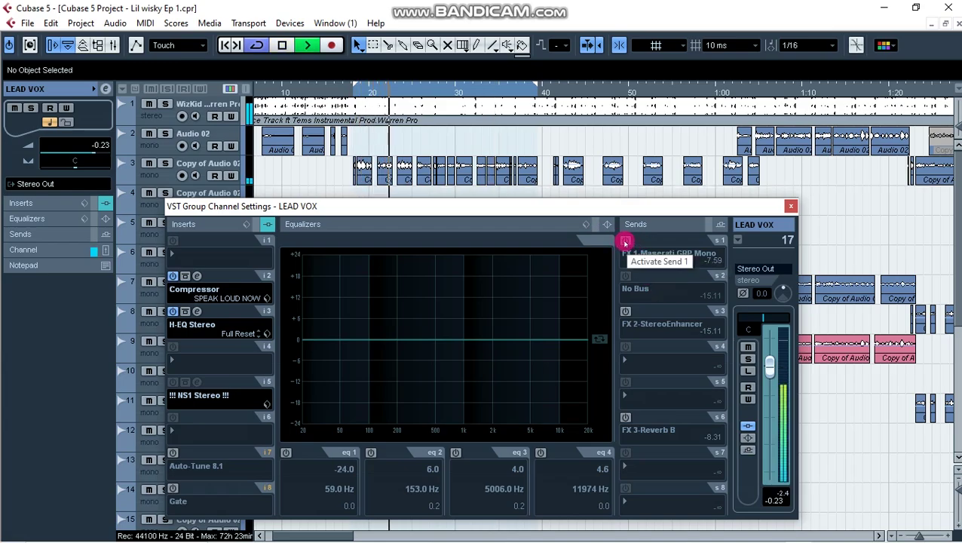
{"action": "key", "text": "space"}
{"action": "left_click", "coordinate": [625, 241]}
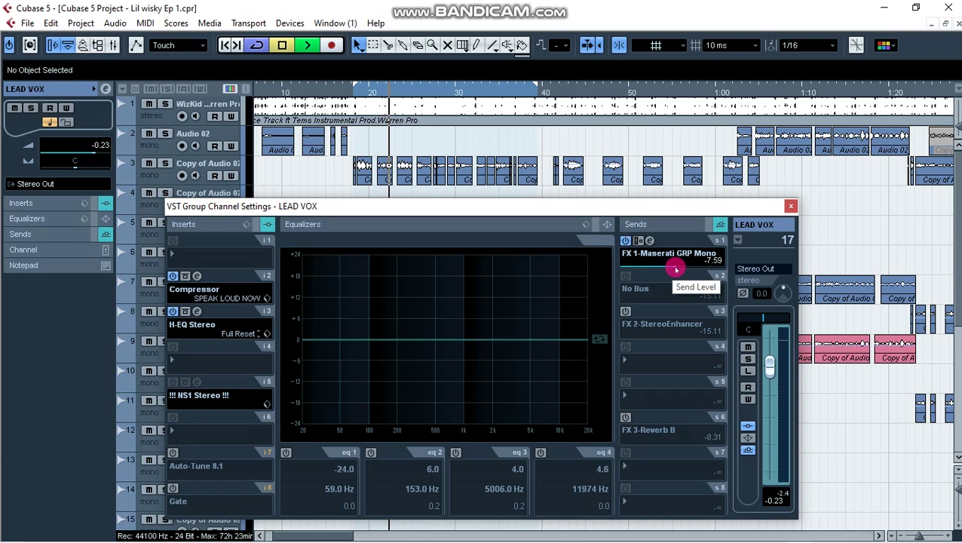
{"action": "left_click", "coordinate": [675, 268]}
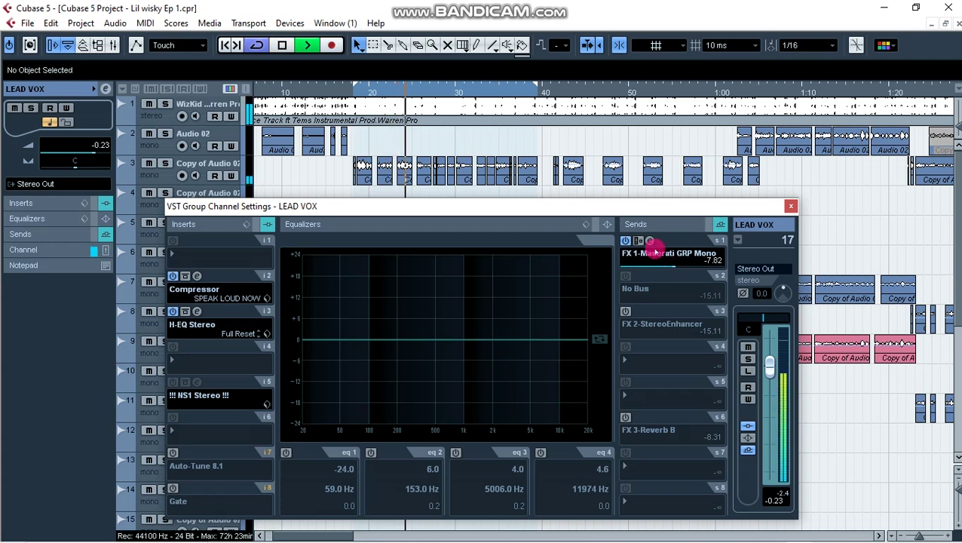
Step: Open the Maserati GRP Mono editor from the send during playback, stop playback, and close the editor
{"action": "left_click", "coordinate": [650, 242]}
{"action": "left_click_drag", "start_coordinate": [474, 161], "coordinate": [532, 145]}
{"action": "key", "text": "space"}
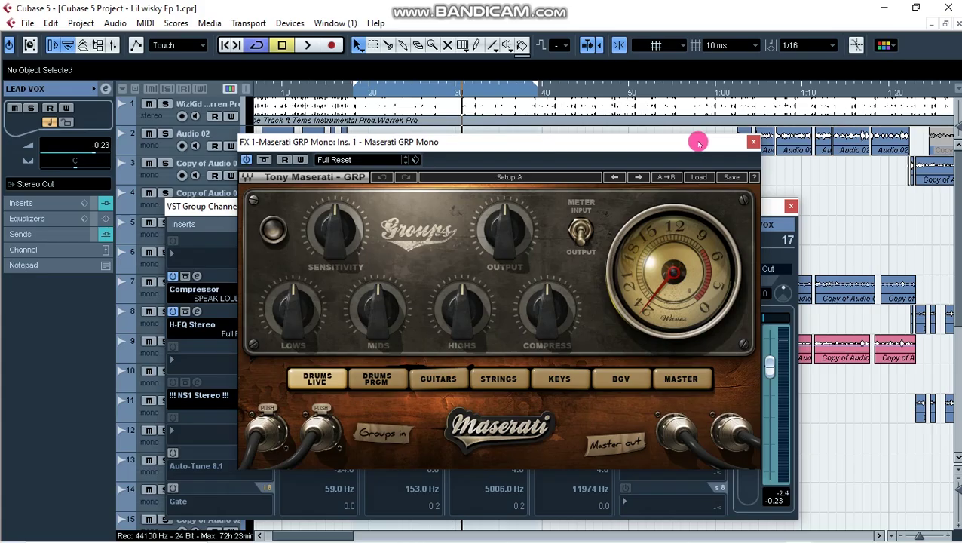
{"action": "left_click", "coordinate": [747, 142]}
Step: Resume playback, watch the meter in the reopened Maserati editor, stop playback, and close both the editor and channel settings
{"action": "key", "text": "space"}
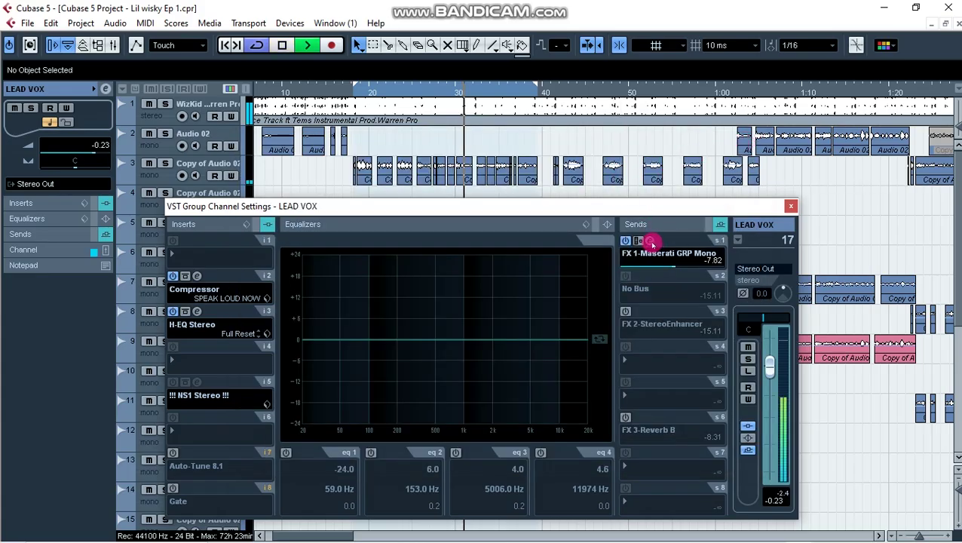
{"action": "left_click", "coordinate": [644, 247]}
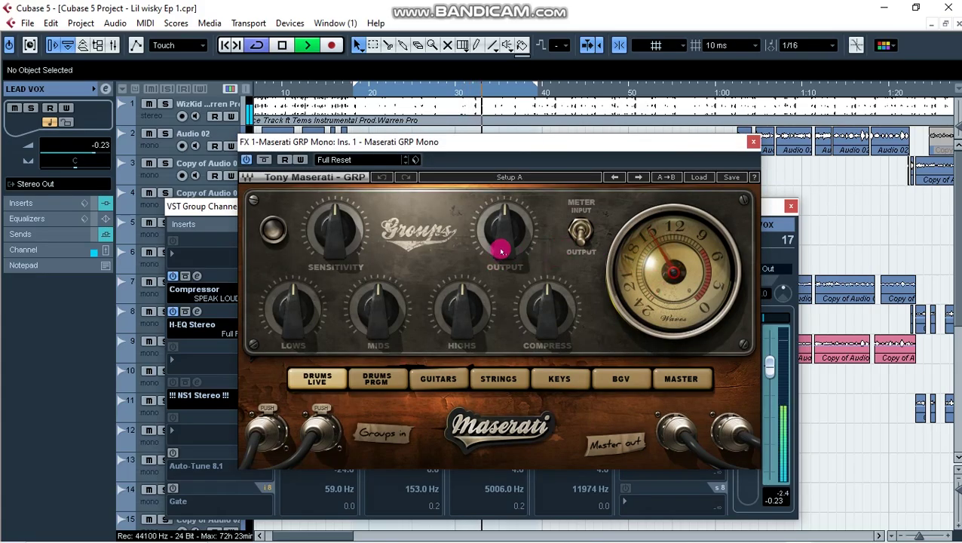
{"action": "left_click_drag", "start_coordinate": [515, 144], "coordinate": [477, 144]}
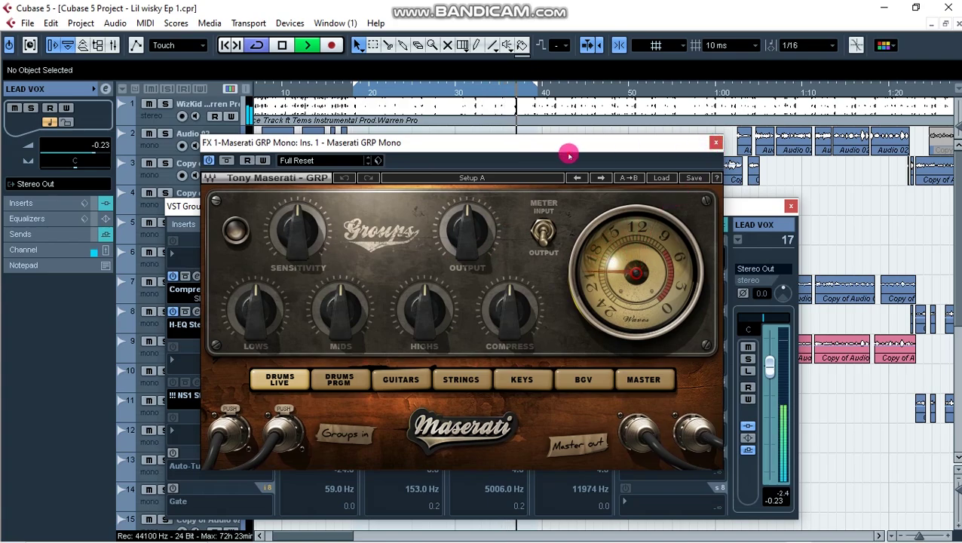
{"action": "left_click_drag", "start_coordinate": [558, 144], "coordinate": [595, 155]}
{"action": "left_click", "coordinate": [729, 155]}
{"action": "key", "text": "space"}
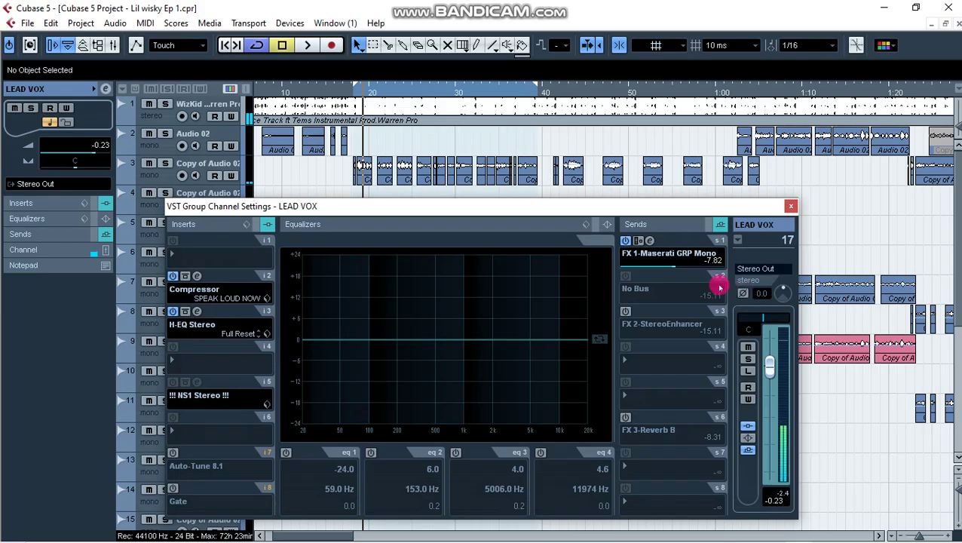
{"action": "left_click", "coordinate": [791, 206]}
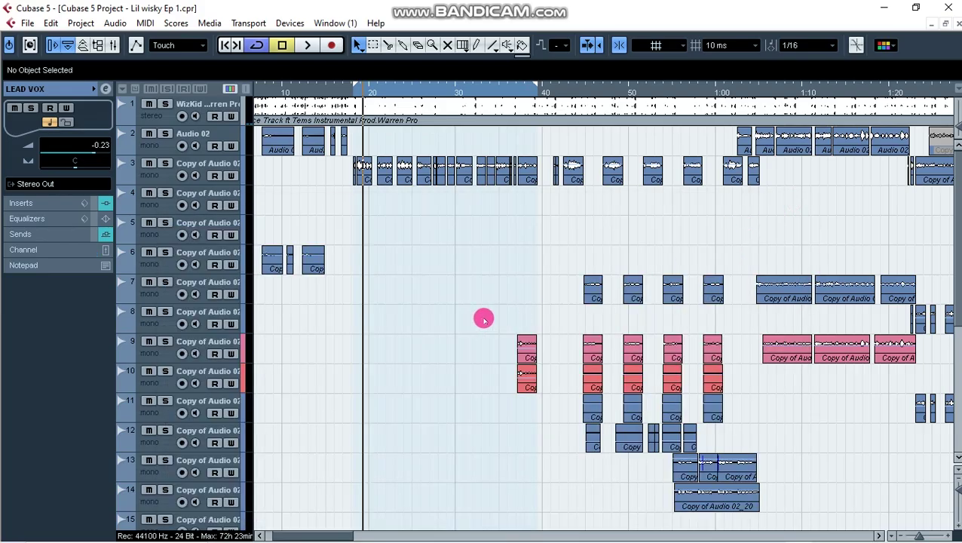
Step: Activate the Gate in the LEAD VOX group's insert slot 8, open its editor, and close the channel settings
{"action": "scroll", "coordinate": [217, 386], "scroll_direction": "down", "scroll_amount": 6}
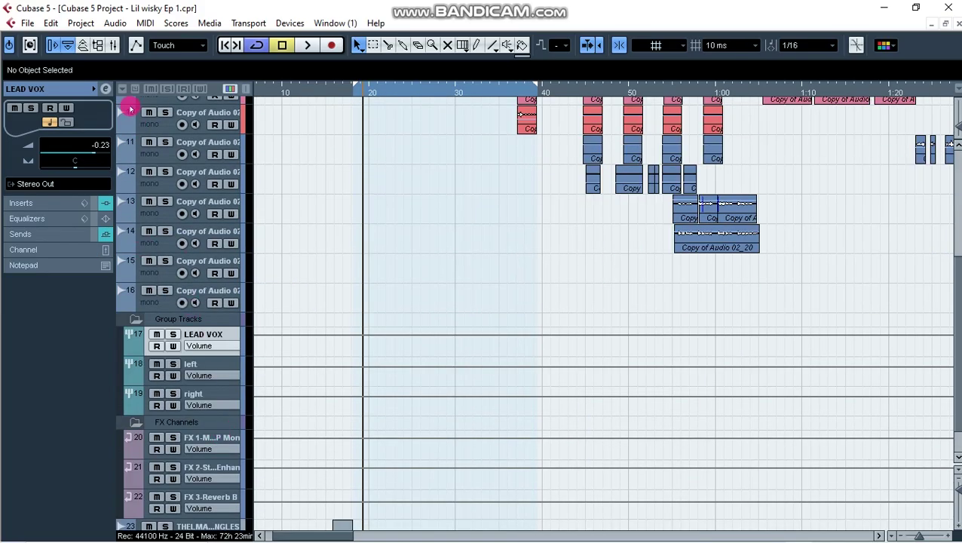
{"action": "left_click", "coordinate": [105, 90]}
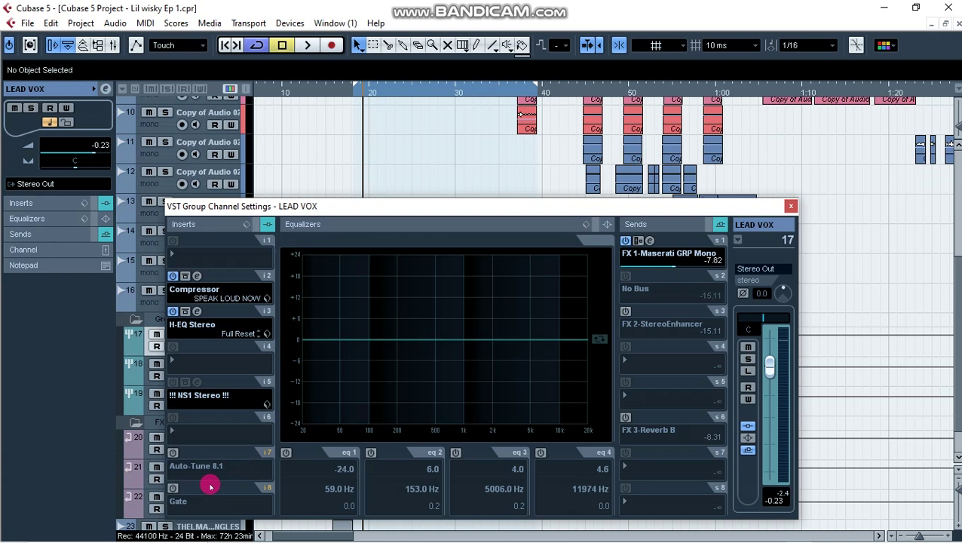
{"action": "left_click", "coordinate": [175, 490]}
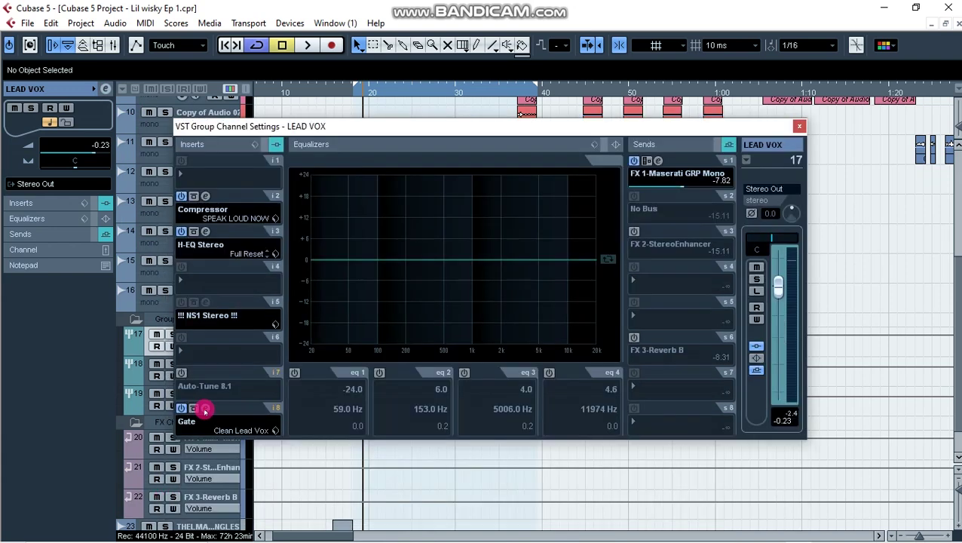
{"action": "left_click", "coordinate": [205, 408]}
{"action": "left_click_drag", "start_coordinate": [503, 150], "coordinate": [505, 200]}
{"action": "left_click", "coordinate": [801, 126]}
Step: Check the Clean Lead Vox preset in the Gate's preset list, and play the vocals from the loop start
{"action": "left_click", "coordinate": [503, 219]}
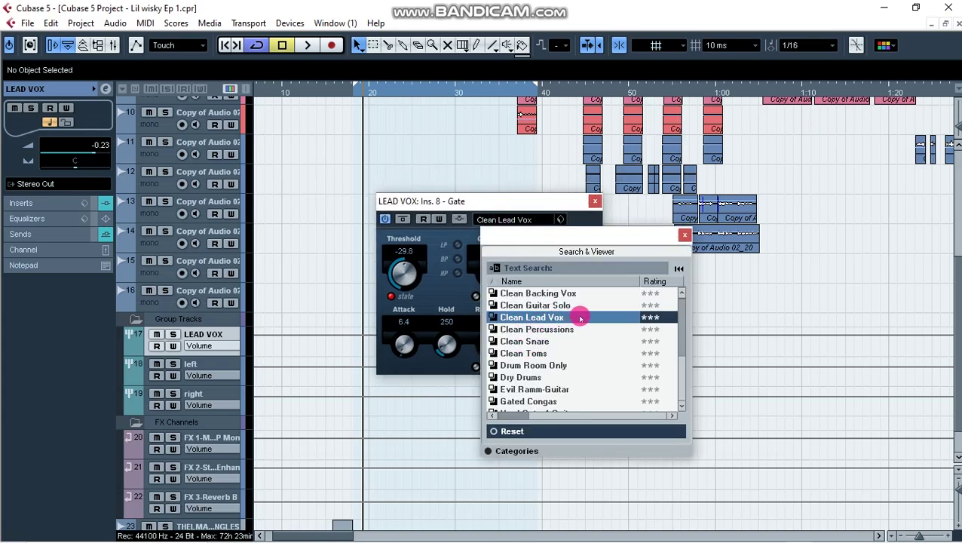
{"action": "left_click", "coordinate": [684, 236]}
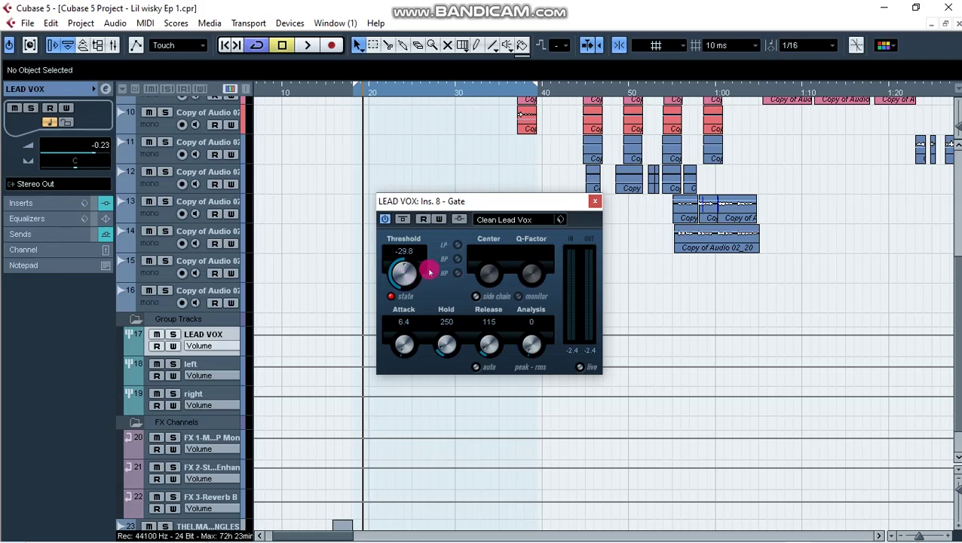
{"action": "scroll", "coordinate": [651, 337], "scroll_direction": "up", "scroll_amount": 6}
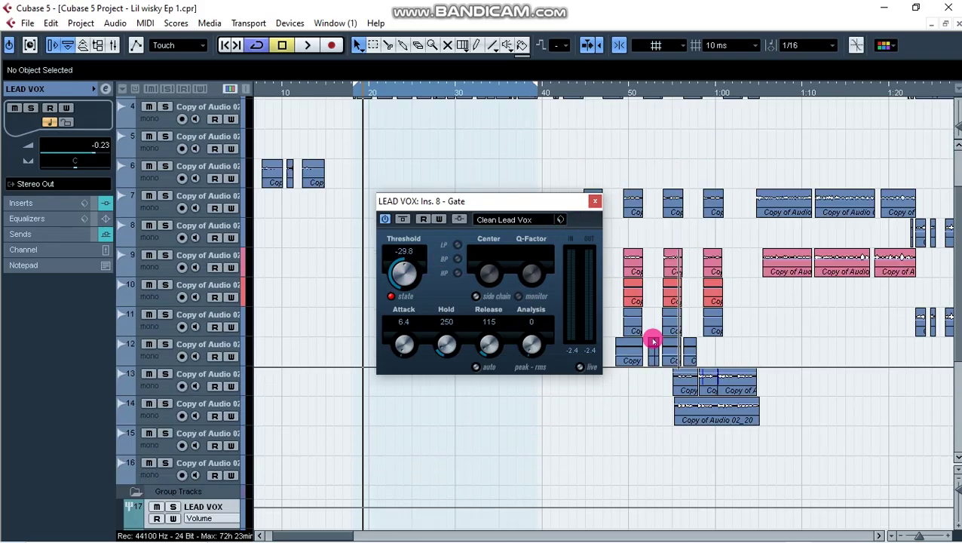
{"action": "left_click_drag", "start_coordinate": [500, 205], "coordinate": [507, 230]}
{"action": "left_click", "coordinate": [350, 91]}
{"action": "key", "text": "space"}
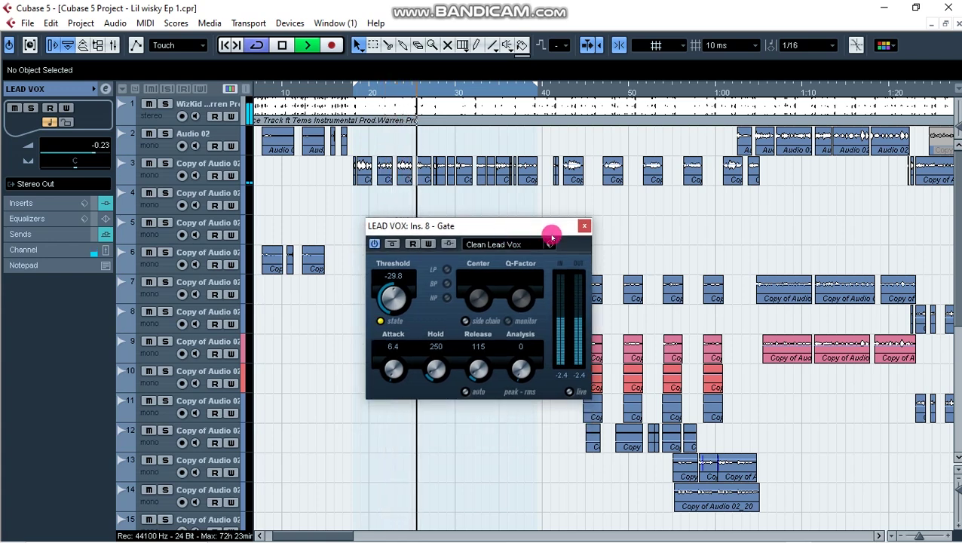
Step: Stop playback, close the Gate editor, and open the LEAD VOX group's channel settings
{"action": "key", "text": "space"}
{"action": "left_click", "coordinate": [584, 225]}
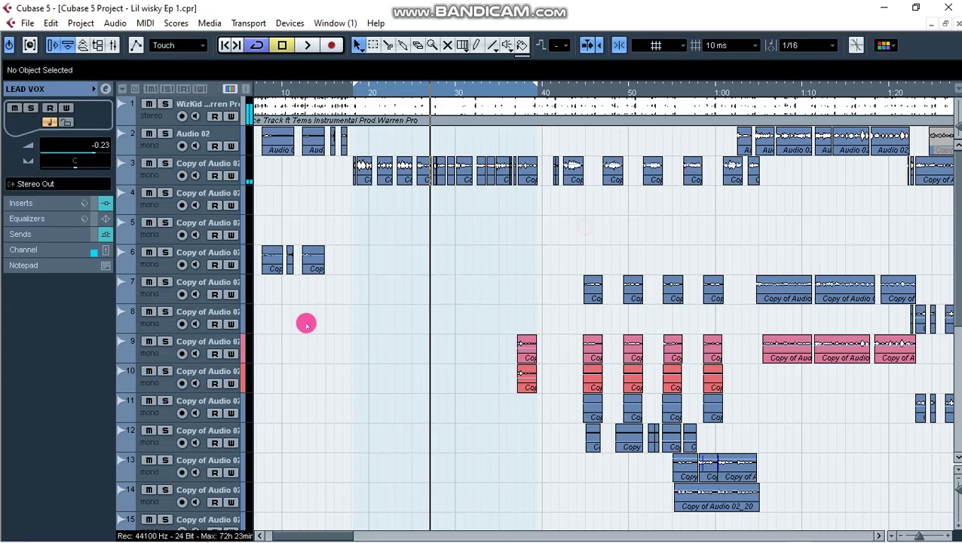
{"action": "scroll", "coordinate": [294, 395], "scroll_direction": "down", "scroll_amount": 5}
{"action": "scroll", "coordinate": [189, 193], "scroll_direction": "up", "scroll_amount": 3}
{"action": "left_click", "coordinate": [113, 94]}
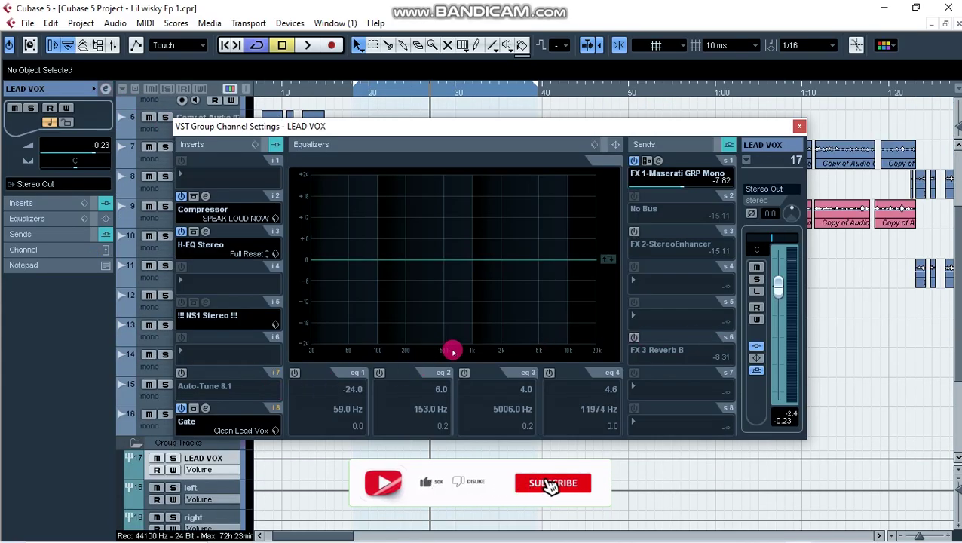
Step: Briefly activate Auto-Tune 8.1 in LEAD VOX insert slot 7 to view its settings, and deactivate it again
{"action": "left_click", "coordinate": [182, 372]}
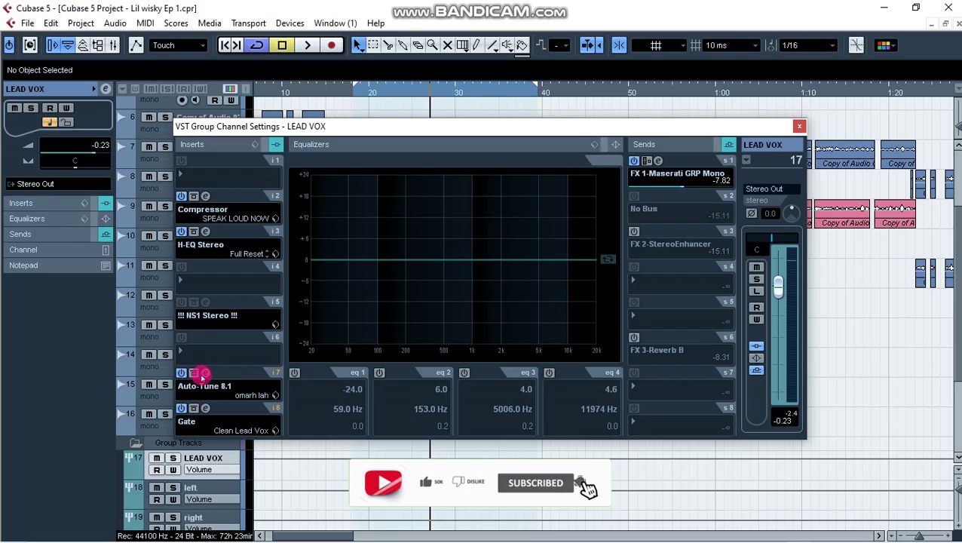
{"action": "left_click", "coordinate": [206, 373]}
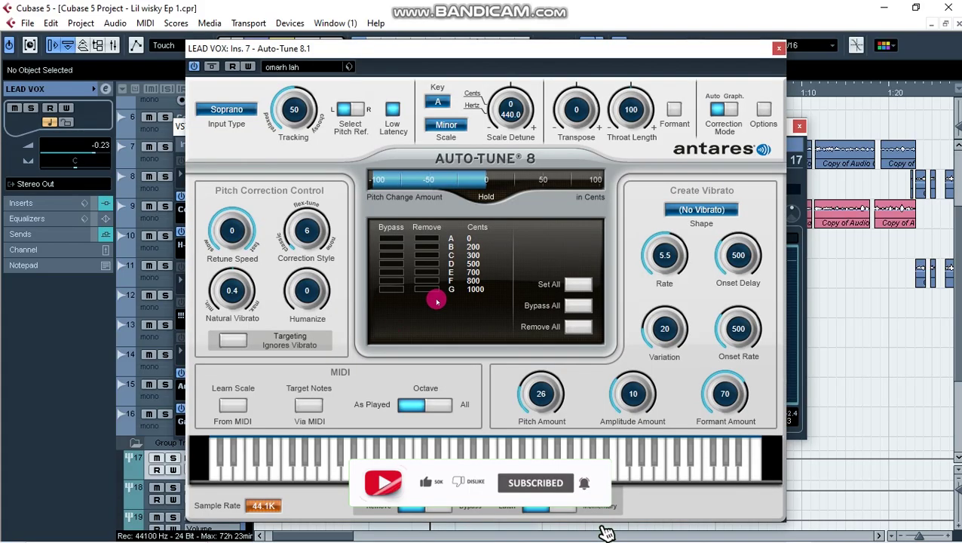
{"action": "left_click", "coordinate": [779, 49]}
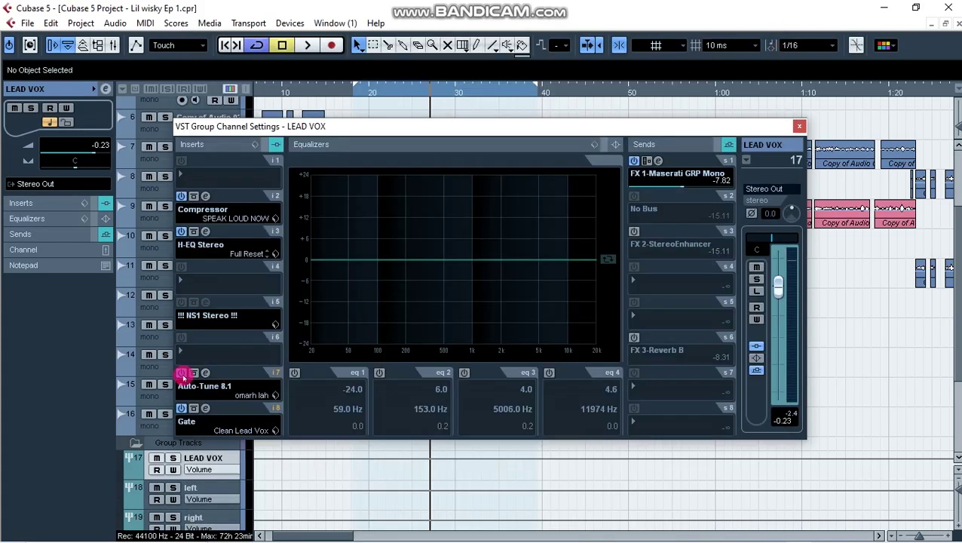
{"action": "left_click", "coordinate": [181, 372]}
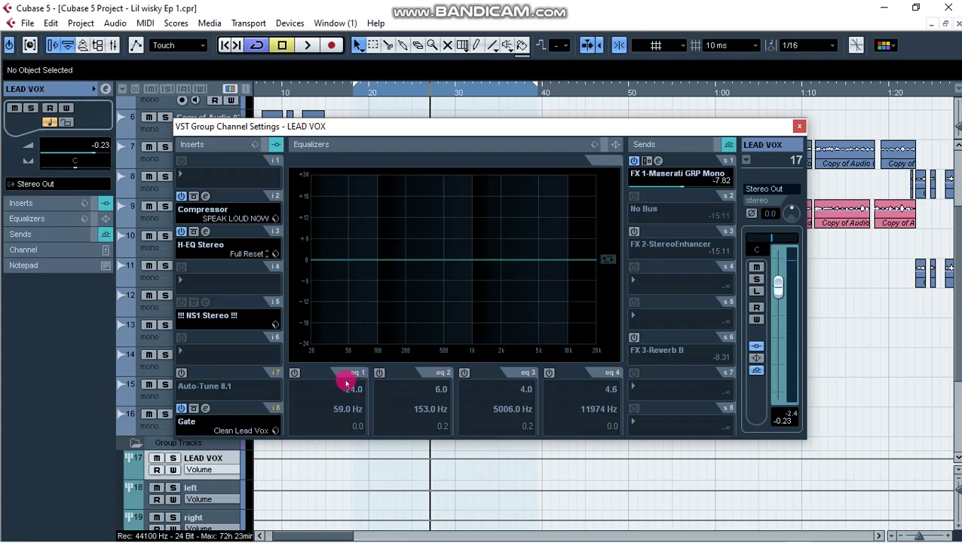
Step: Enable equalizer bands 1 and 3 on the LEAD VOX channel
{"action": "left_click", "coordinate": [294, 374]}
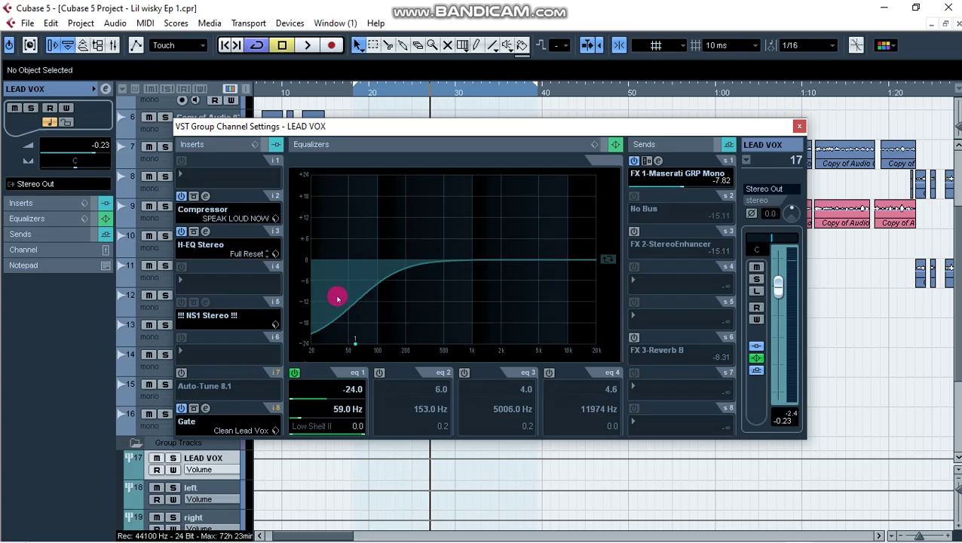
{"action": "left_click", "coordinate": [465, 372]}
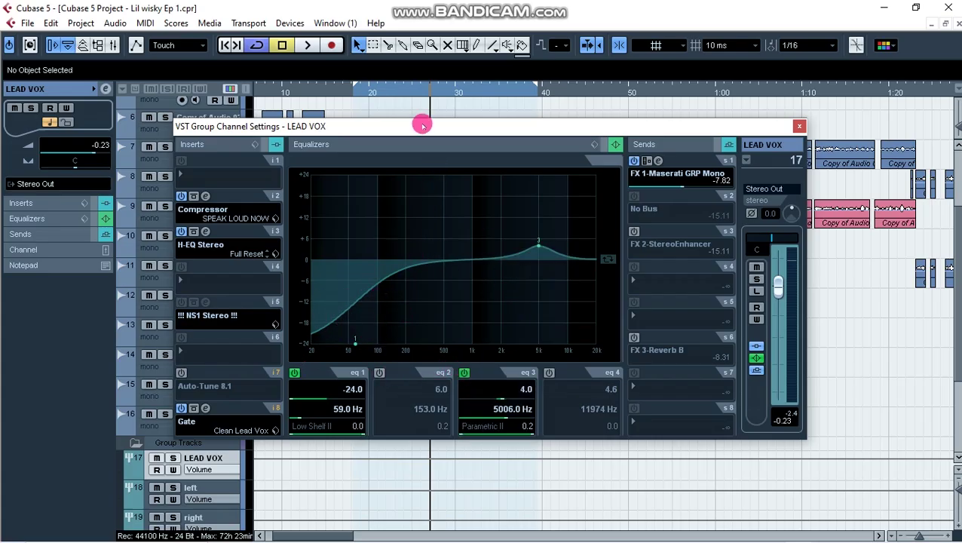
{"action": "left_click_drag", "start_coordinate": [422, 126], "coordinate": [420, 137]}
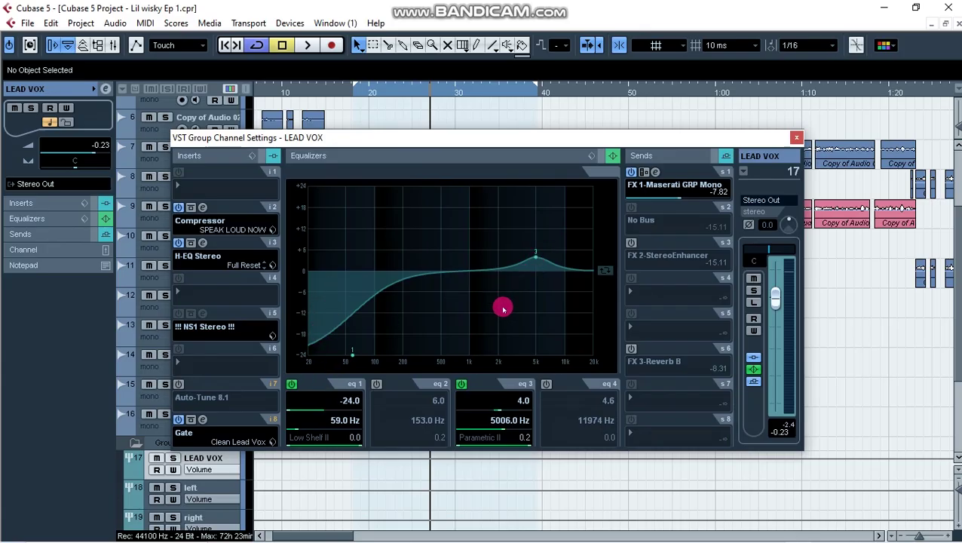
Step: Enable LEAD VOX equalizer bands 4 and 2, setting band 4 to 7.6 at 11375 Hz and band 2 to 4.2 at 155 Hz
{"action": "left_click", "coordinate": [547, 384]}
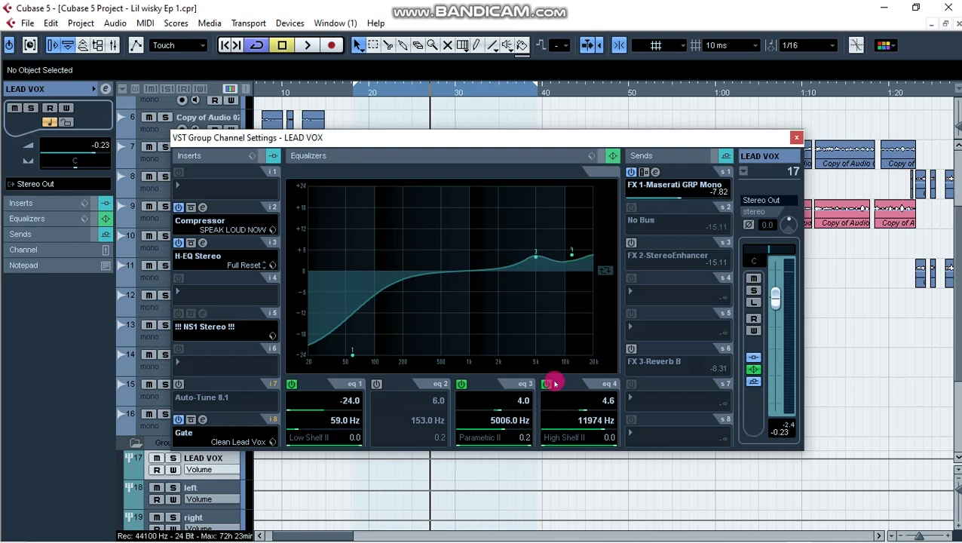
{"action": "left_click_drag", "start_coordinate": [571, 256], "coordinate": [571, 238]}
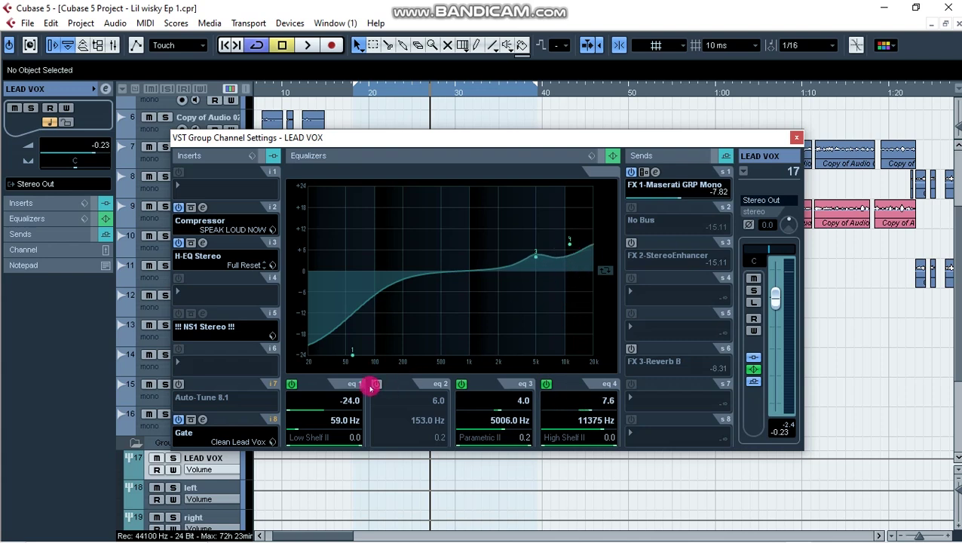
{"action": "left_click", "coordinate": [375, 385]}
{"action": "left_click_drag", "start_coordinate": [391, 251], "coordinate": [393, 254]}
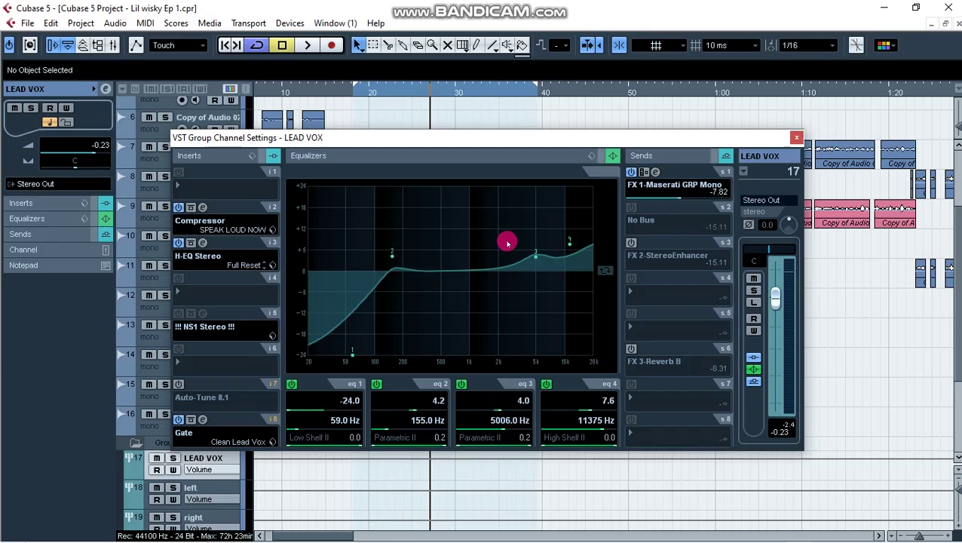
Step: Play the vocals from the loop start, lower the FX 1-Maserati GRP Mono send to -10.95, and stop playback
{"action": "left_click_drag", "start_coordinate": [448, 150], "coordinate": [462, 198]}
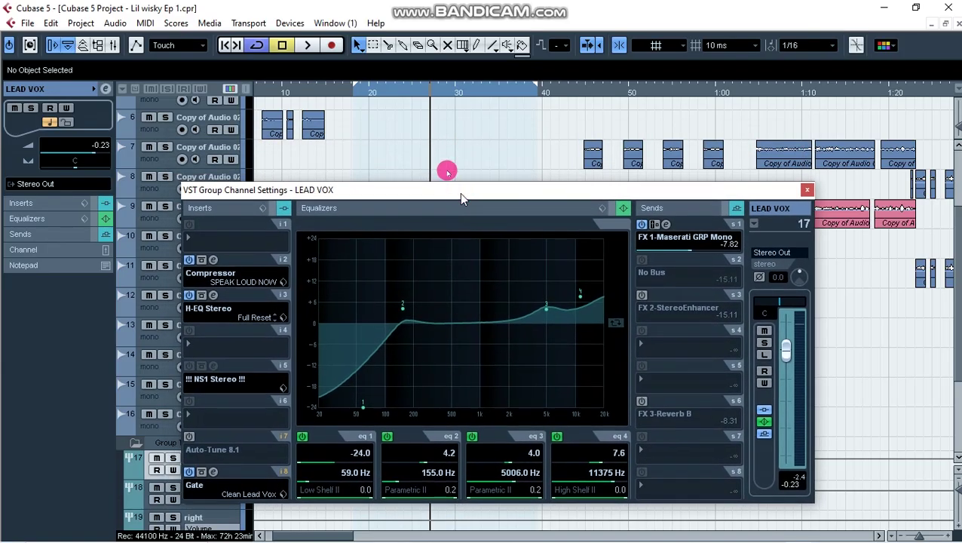
{"action": "left_click", "coordinate": [355, 89]}
{"action": "key", "text": "space"}
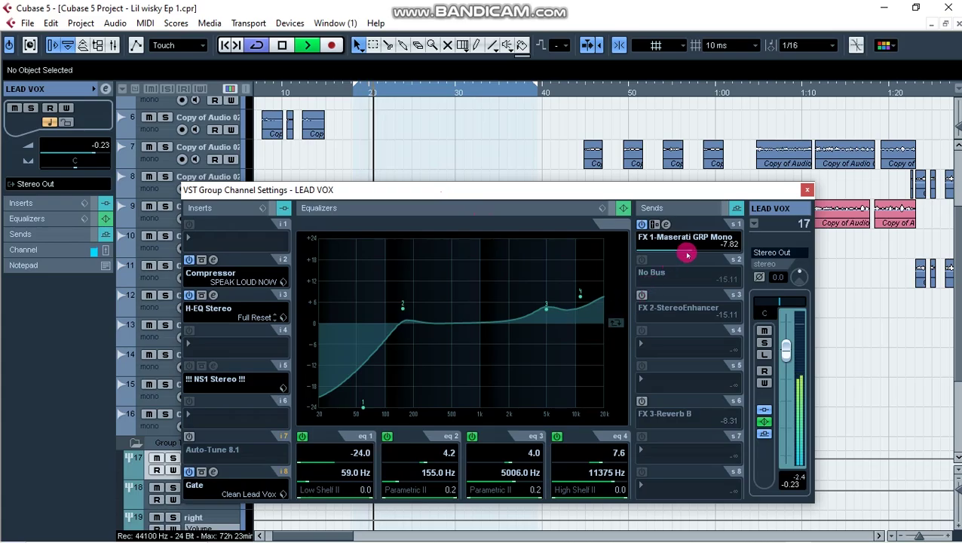
{"action": "left_click_drag", "start_coordinate": [691, 251], "coordinate": [681, 255]}
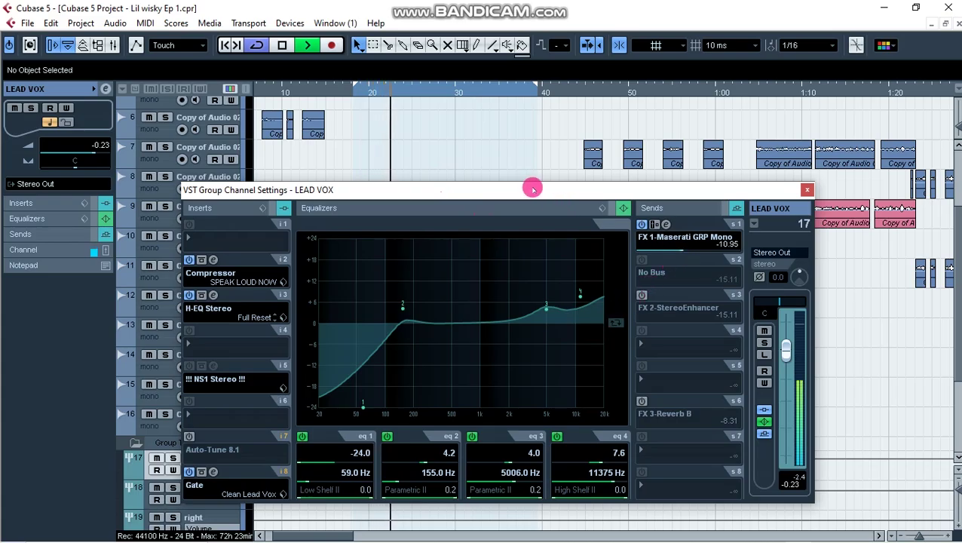
{"action": "left_click_drag", "start_coordinate": [534, 194], "coordinate": [491, 197]}
{"action": "scroll", "coordinate": [539, 190], "scroll_direction": "up", "scroll_amount": 4}
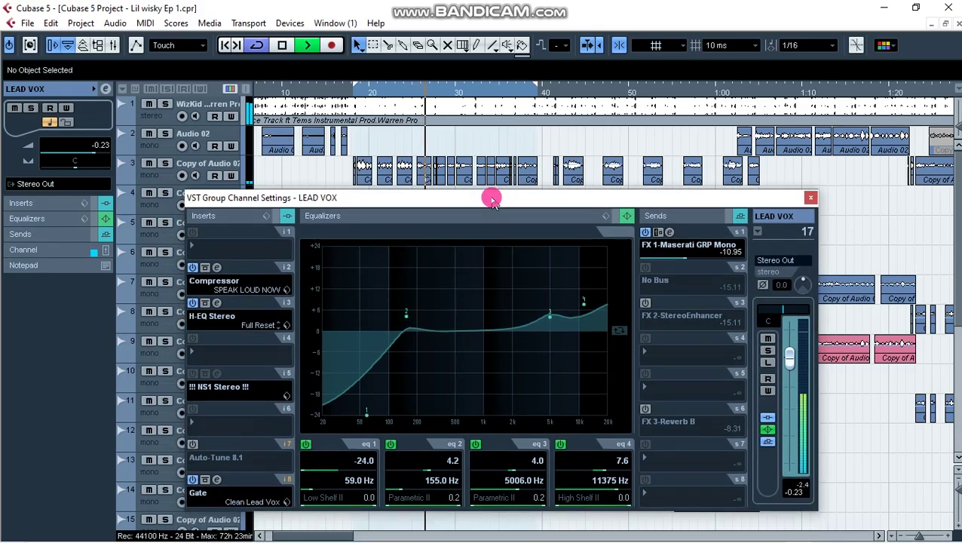
{"action": "key", "text": "space"}
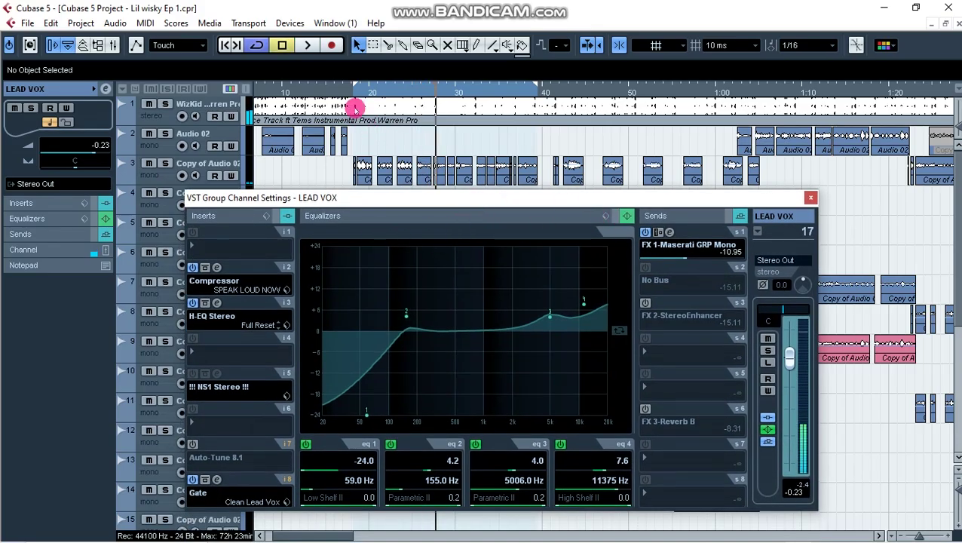
Step: Compare the vocals during playback with the LEAD VOX equalizer bypassed and active, leaving it active
{"action": "key", "text": "space"}
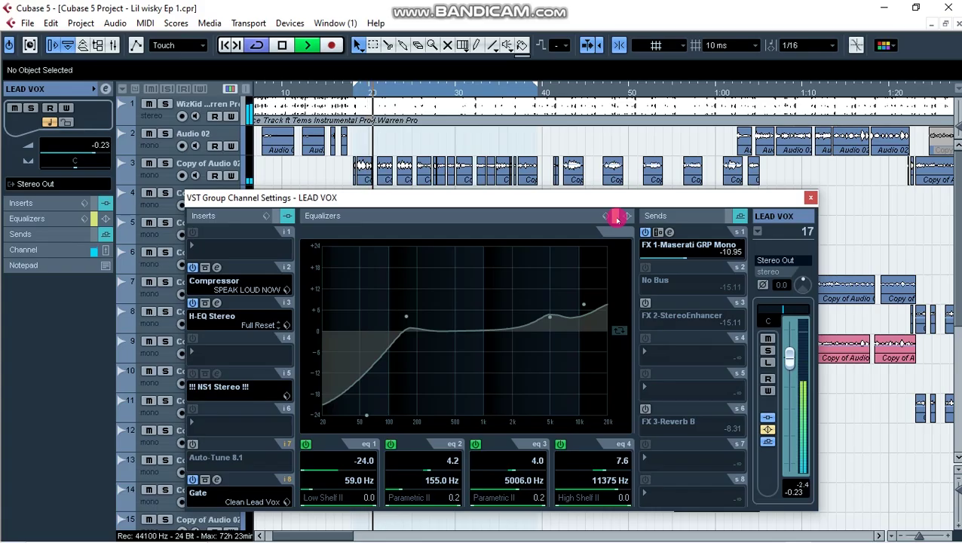
{"action": "key", "text": "space"}
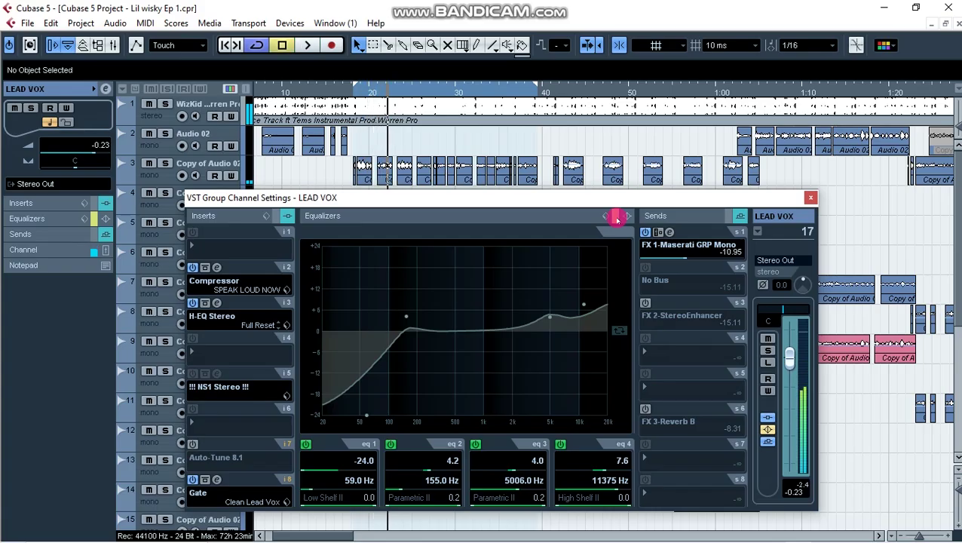
{"action": "key", "text": "space"}
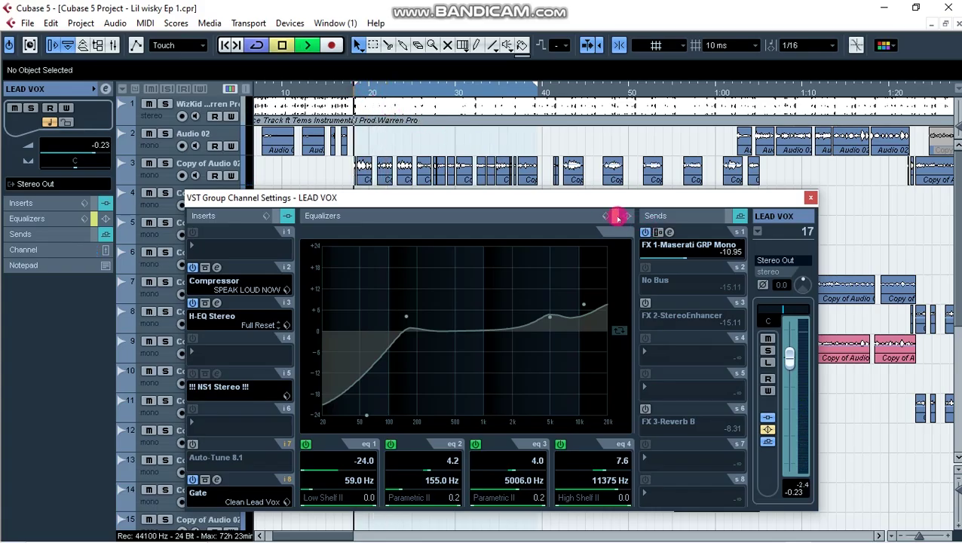
{"action": "left_click", "coordinate": [626, 216]}
{"action": "left_click_drag", "start_coordinate": [539, 203], "coordinate": [533, 175]}
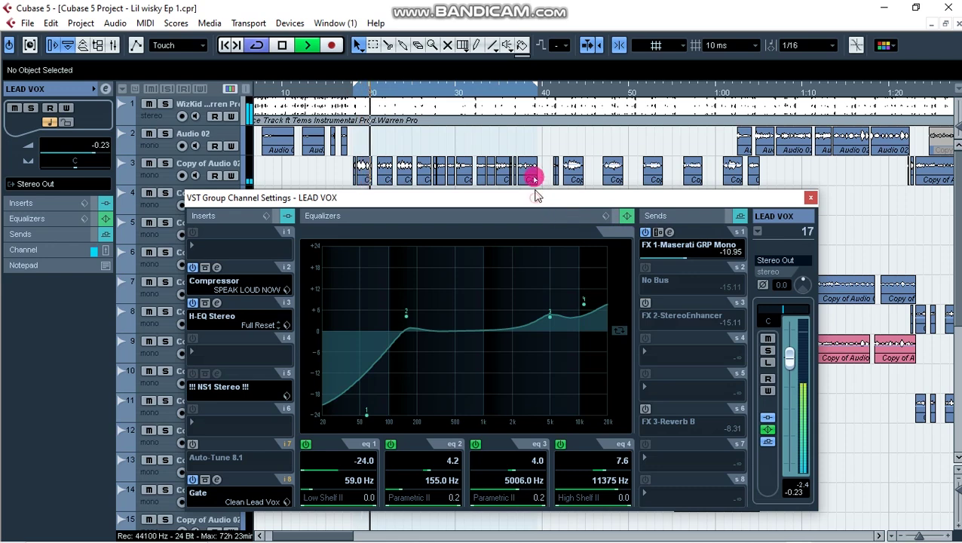
Step: Audition the vocals with LEAD VOX equalizer bands 3 and 2 switched off, and re-enable both bands
{"action": "left_click", "coordinate": [471, 414]}
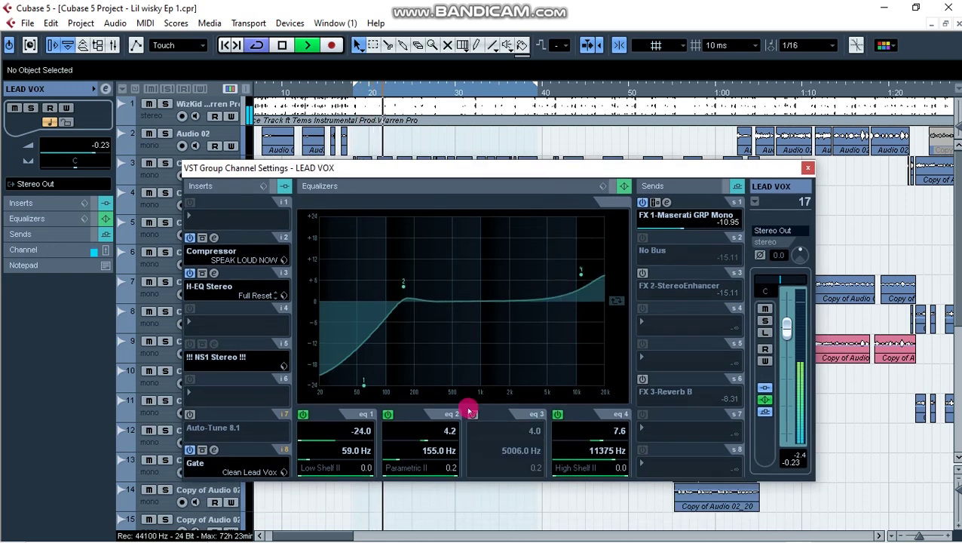
{"action": "left_click", "coordinate": [387, 414]}
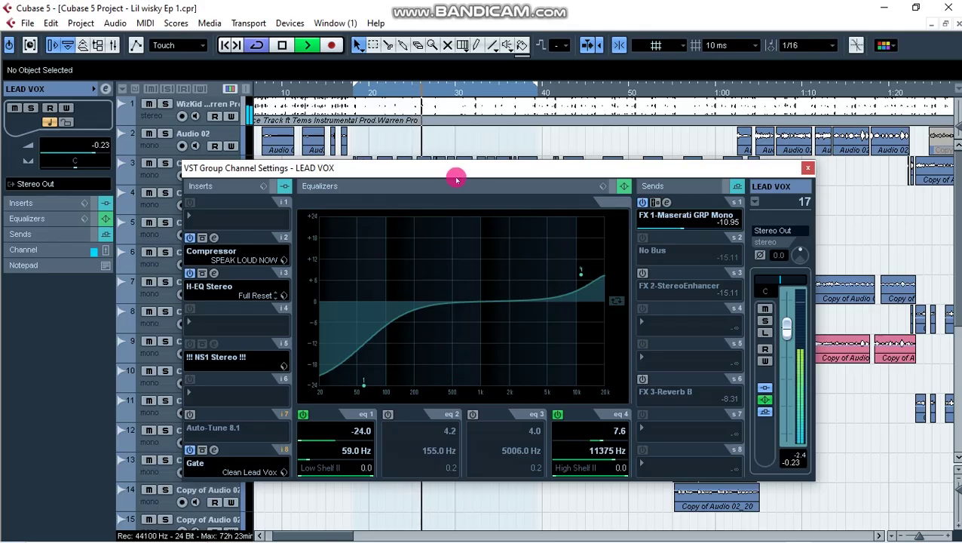
{"action": "left_click", "coordinate": [388, 414]}
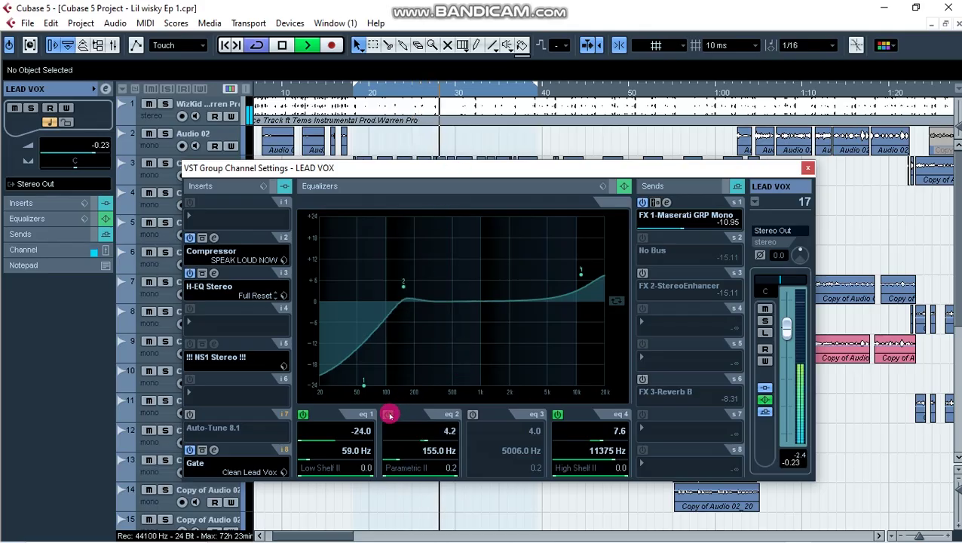
{"action": "left_click", "coordinate": [474, 414]}
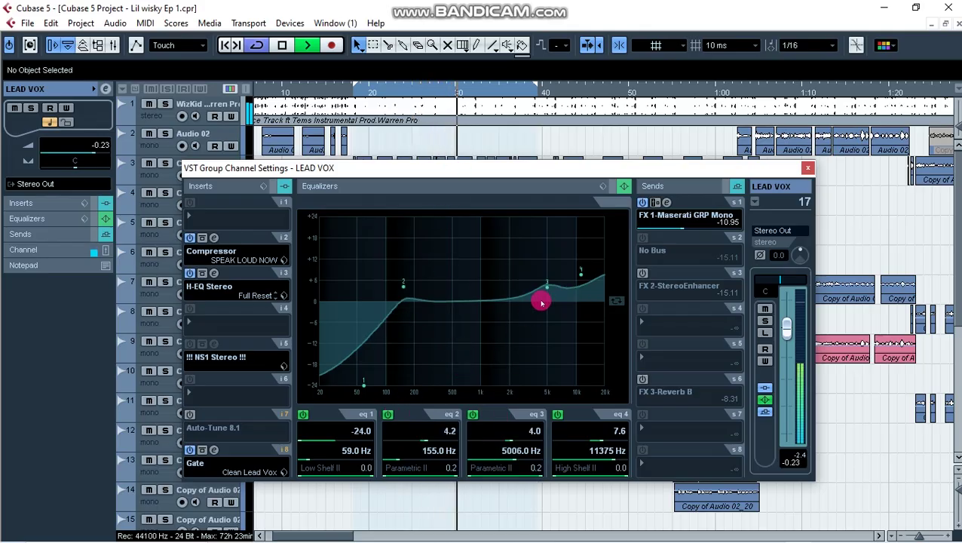
Step: Lower LEAD VOX equalizer band 3 to 1.0 at 4921 Hz, stop playback, and close the channel settings
{"action": "left_click_drag", "start_coordinate": [546, 284], "coordinate": [547, 297]}
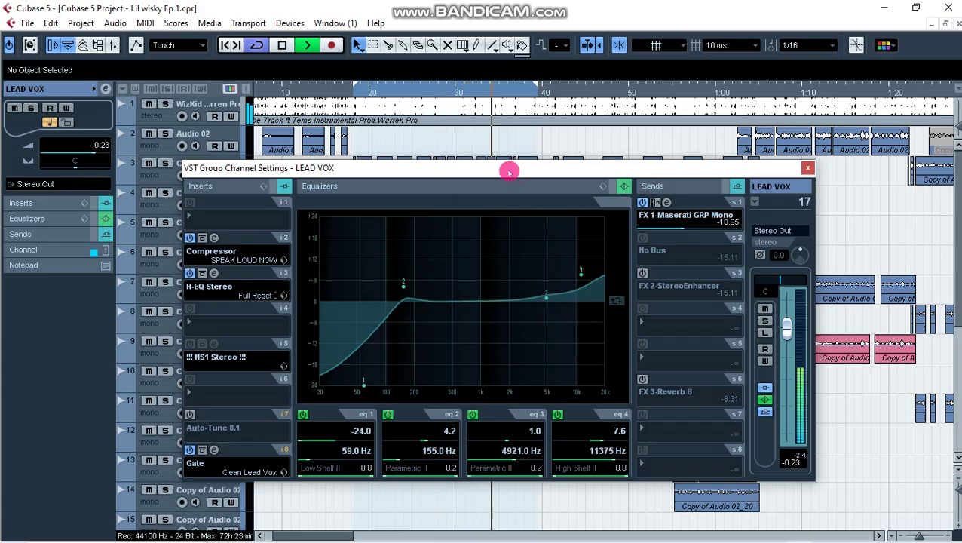
{"action": "mouse_move", "coordinate": [509, 168]}
{"action": "left_mouse_down"}
{"action": "mouse_move", "coordinate": [510, 195]}
{"action": "mouse_move", "coordinate": [514, 182]}
{"action": "left_mouse_up"}
{"action": "key", "text": "space"}
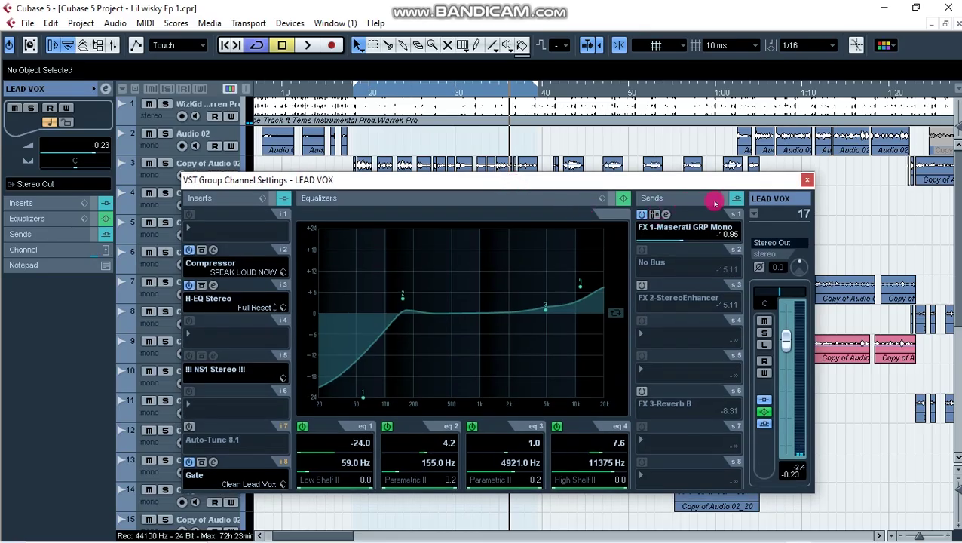
{"action": "left_click", "coordinate": [803, 181]}
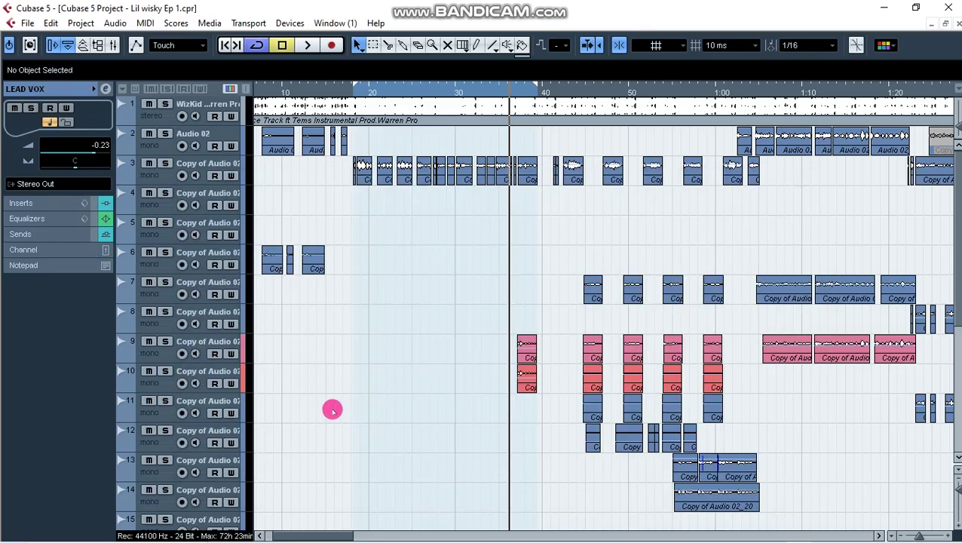
Step: Open the StereoEnhancer editor from insert slot 1 of the FX 2-StereoEnhancer channel, and close the channel settings
{"action": "scroll", "coordinate": [324, 411], "scroll_direction": "down", "scroll_amount": 5}
{"action": "scroll", "coordinate": [324, 410], "scroll_direction": "down", "scroll_amount": 2}
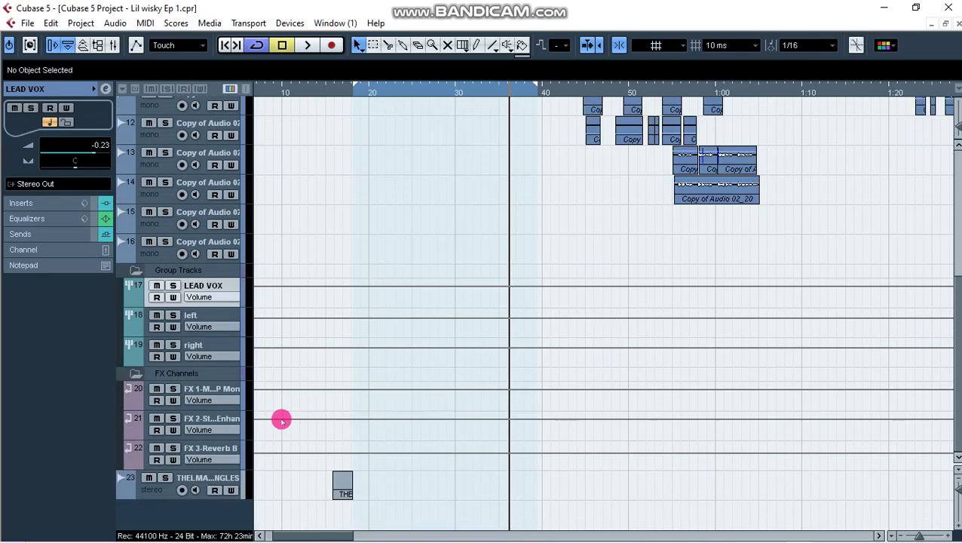
{"action": "left_click", "coordinate": [214, 419]}
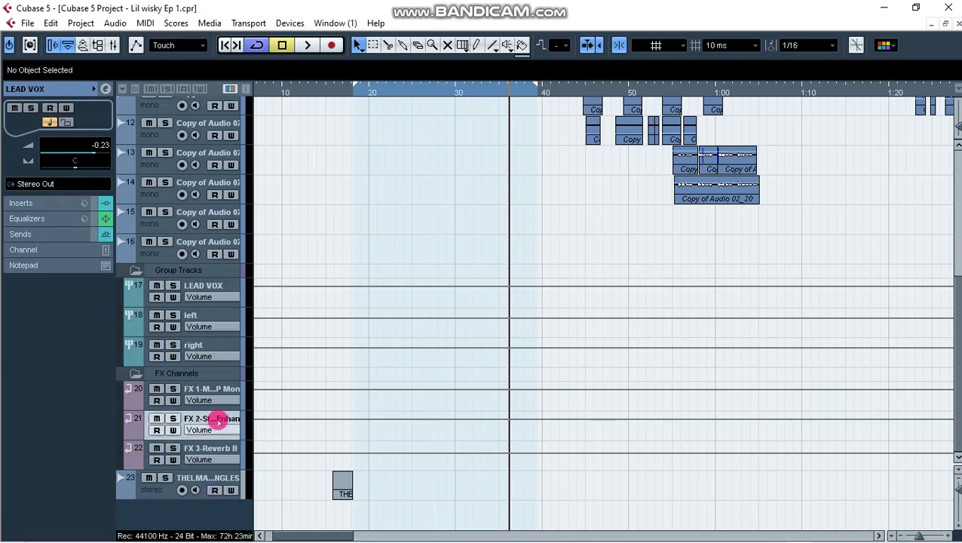
{"action": "left_click", "coordinate": [105, 88]}
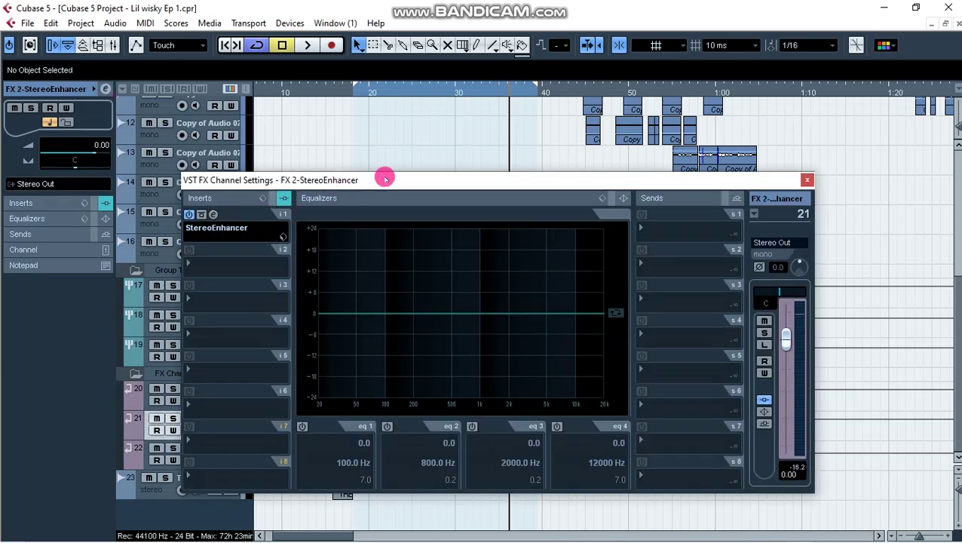
{"action": "left_click_drag", "start_coordinate": [355, 178], "coordinate": [377, 174]}
{"action": "left_click", "coordinate": [238, 210]}
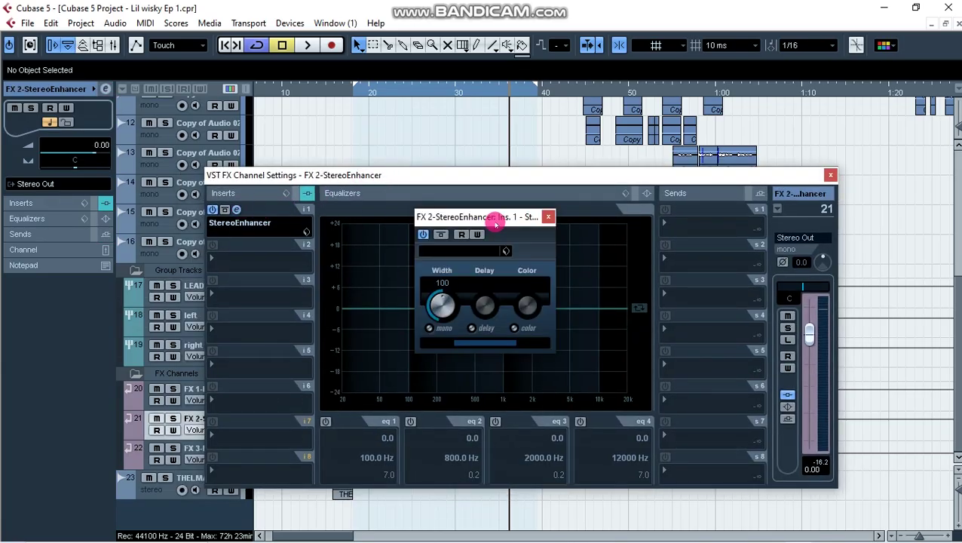
{"action": "left_click", "coordinate": [829, 176]}
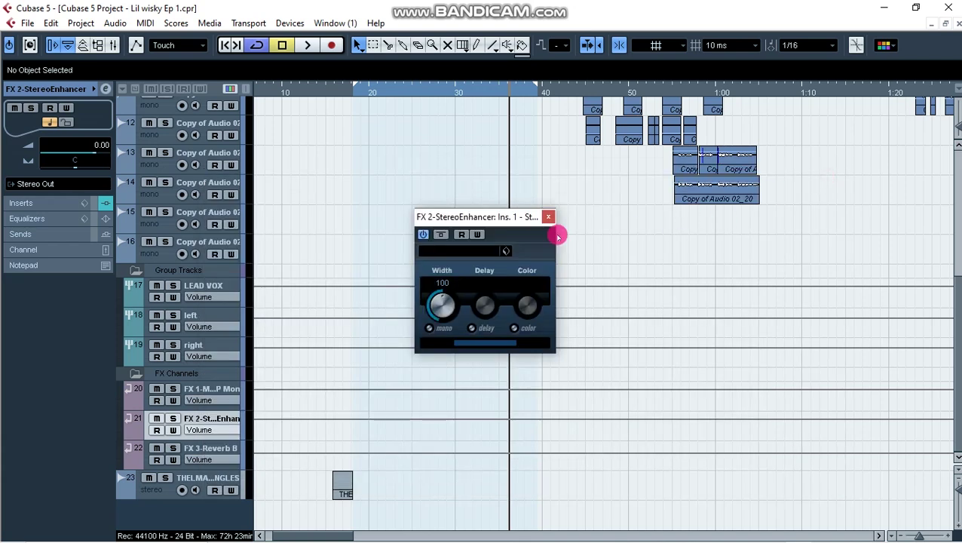
Step: Raise the StereoEnhancer's Width to 125
{"action": "left_click_drag", "start_coordinate": [498, 217], "coordinate": [482, 218]}
{"action": "left_click", "coordinate": [425, 307]}
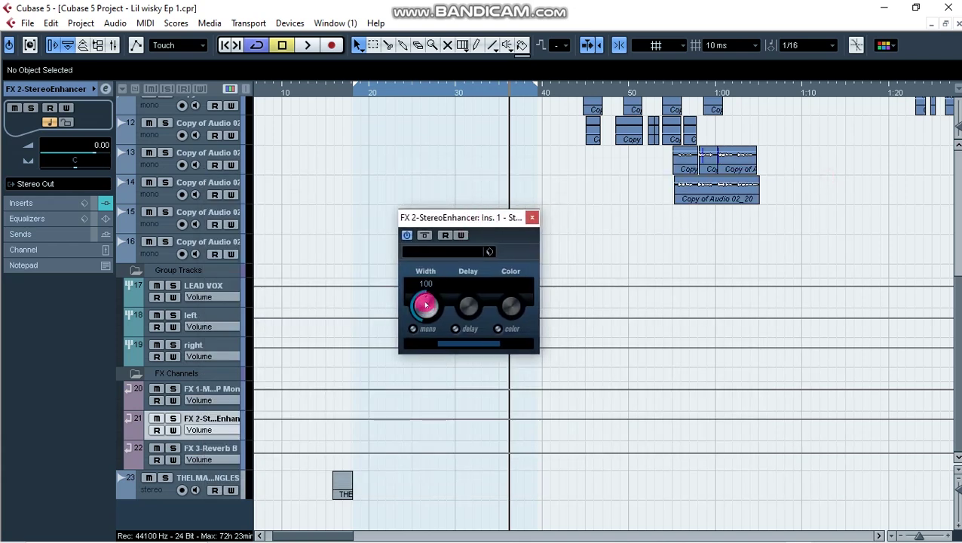
{"action": "mouse_move", "coordinate": [425, 300]}
{"action": "left_mouse_down"}
{"action": "mouse_move", "coordinate": [423, 318]}
{"action": "mouse_move", "coordinate": [412, 262]}
{"action": "mouse_move", "coordinate": [423, 328]}
{"action": "mouse_move", "coordinate": [410, 264]}
{"action": "mouse_move", "coordinate": [418, 287]}
{"action": "left_mouse_up"}
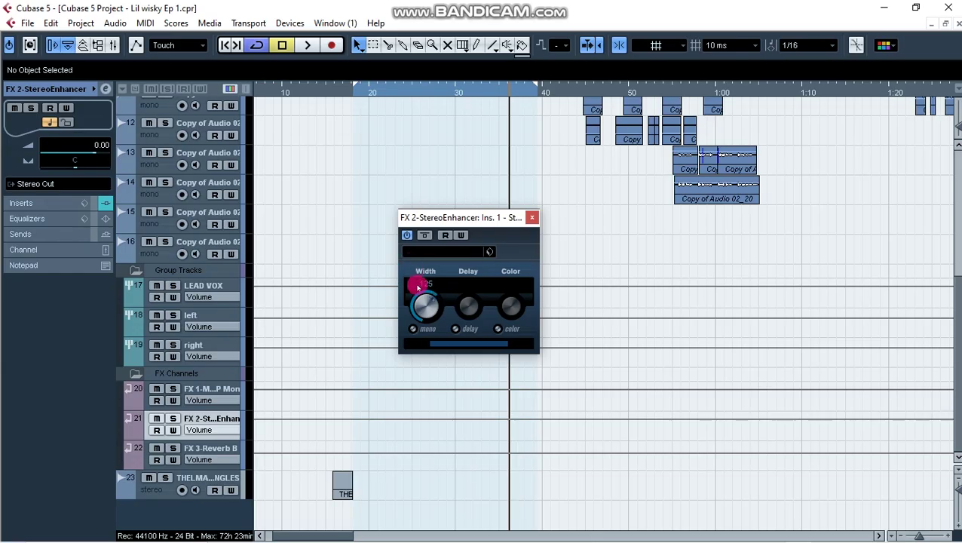
Step: Lower the StereoEnhancer's Width to 113, play the loop briefly, and stop playback
{"action": "scroll", "coordinate": [397, 193], "scroll_direction": "up", "scroll_amount": 8}
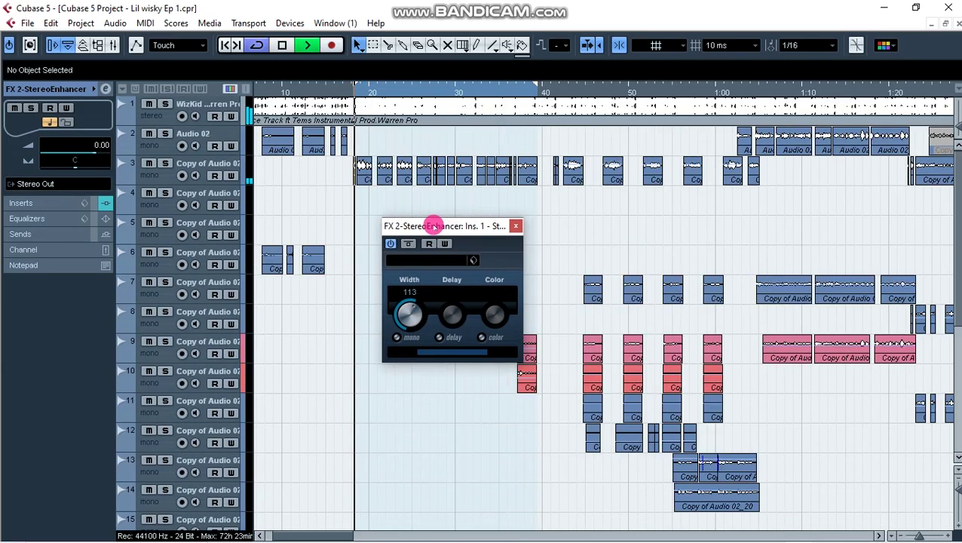
{"action": "scroll", "coordinate": [346, 325], "scroll_direction": "down", "scroll_amount": 5}
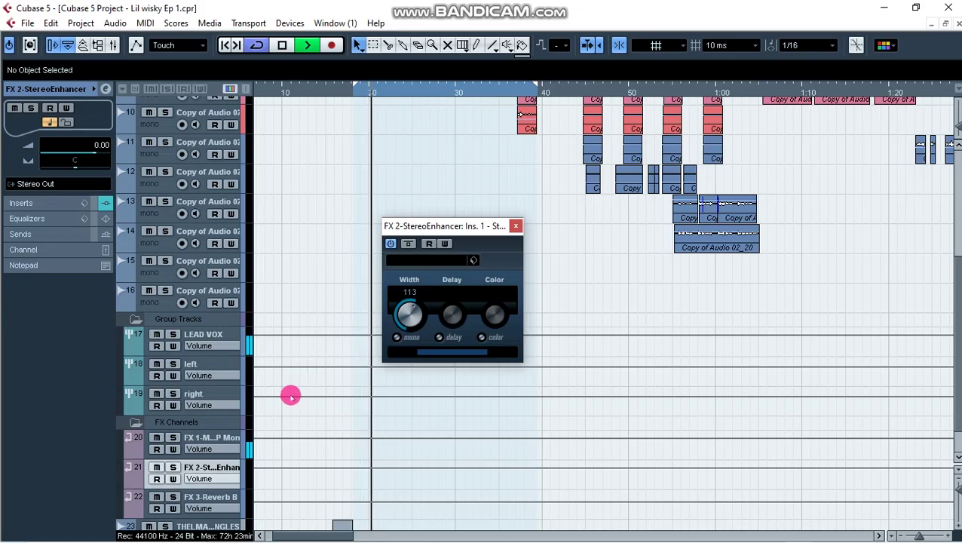
{"action": "scroll", "coordinate": [287, 397], "scroll_direction": "down", "scroll_amount": 2}
{"action": "key", "text": "space"}
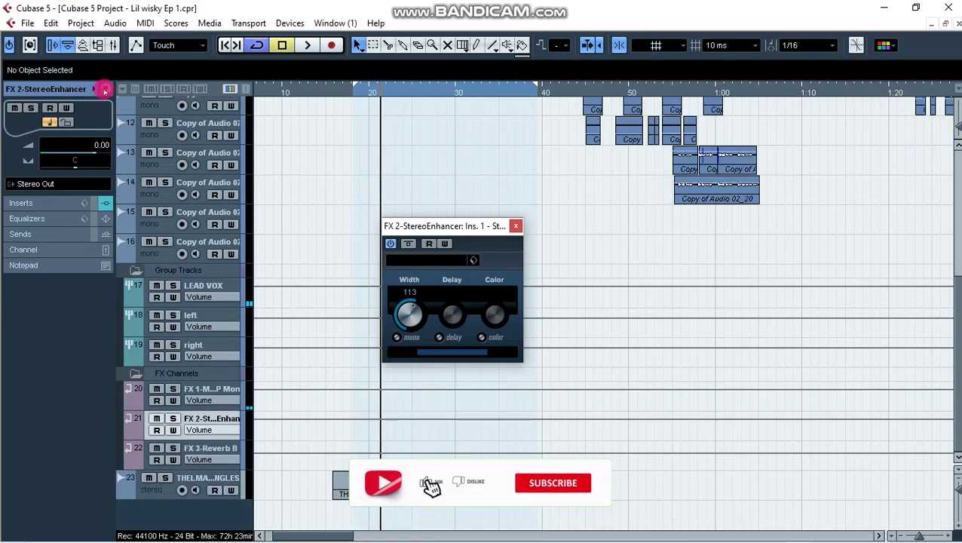
Step: Activate the FX 2-StereoEnhancer send in slot 3 of LEAD VOX, bring up the StereoEnhancer editor, and close the channel settings
{"action": "left_click", "coordinate": [105, 89]}
{"action": "left_click", "coordinate": [193, 285]}
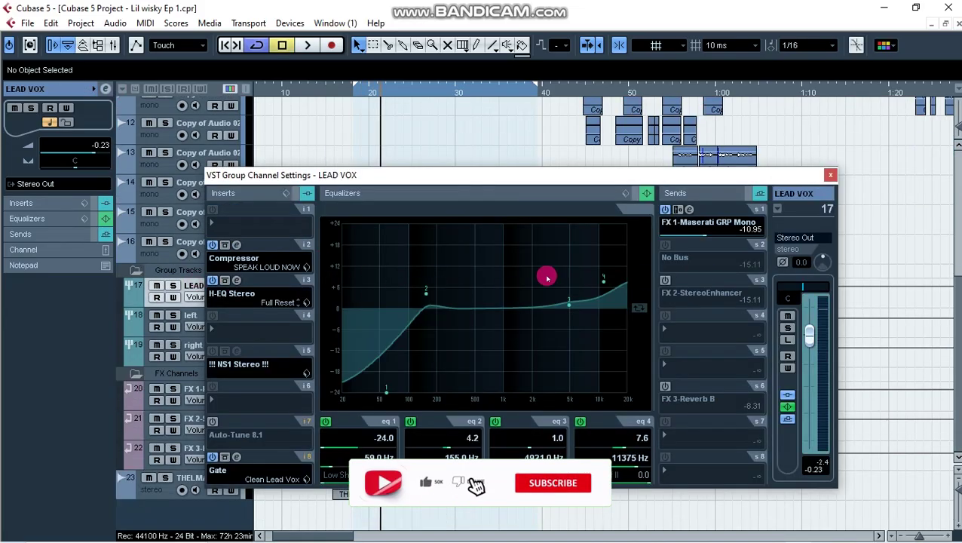
{"action": "left_click", "coordinate": [666, 281]}
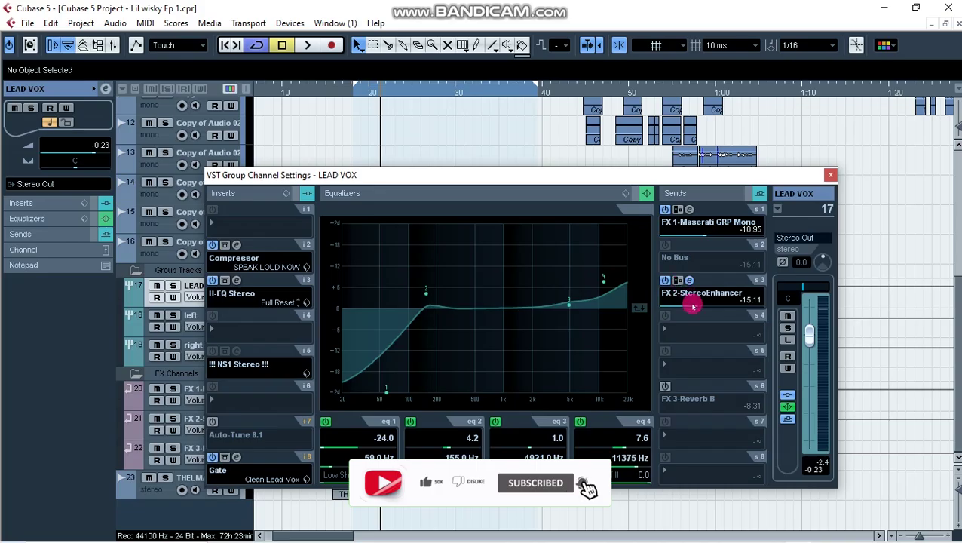
{"action": "left_click", "coordinate": [689, 280]}
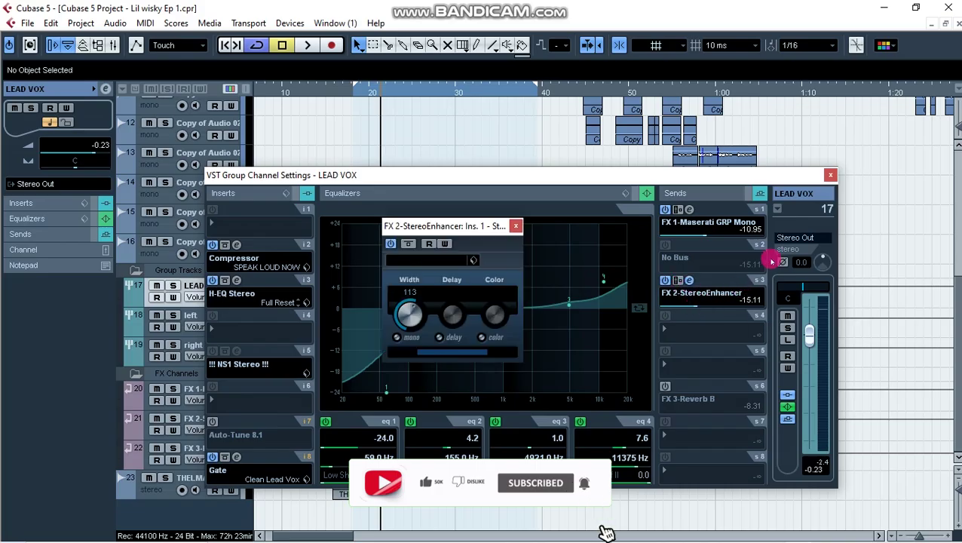
{"action": "left_click", "coordinate": [830, 175]}
Step: Try StereoEnhancer Width values of 186 and 178 while replaying the vocals from the loop start with track 1 muted
{"action": "key", "text": "space"}
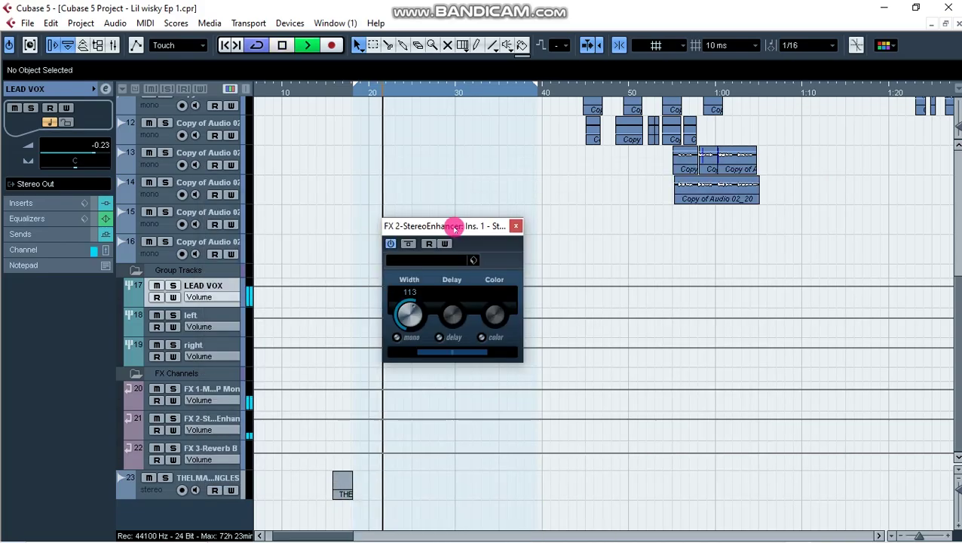
{"action": "mouse_move", "coordinate": [409, 314]}
{"action": "left_mouse_down"}
{"action": "mouse_move", "coordinate": [408, 241]}
{"action": "mouse_move", "coordinate": [411, 324]}
{"action": "left_mouse_up"}
{"action": "scroll", "coordinate": [435, 193], "scroll_direction": "up", "scroll_amount": 6}
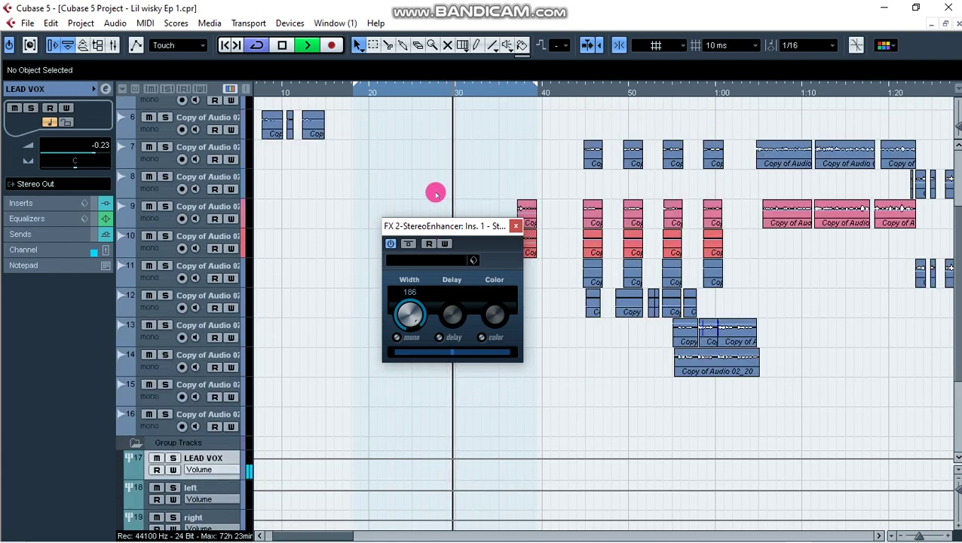
{"action": "left_click", "coordinate": [355, 92]}
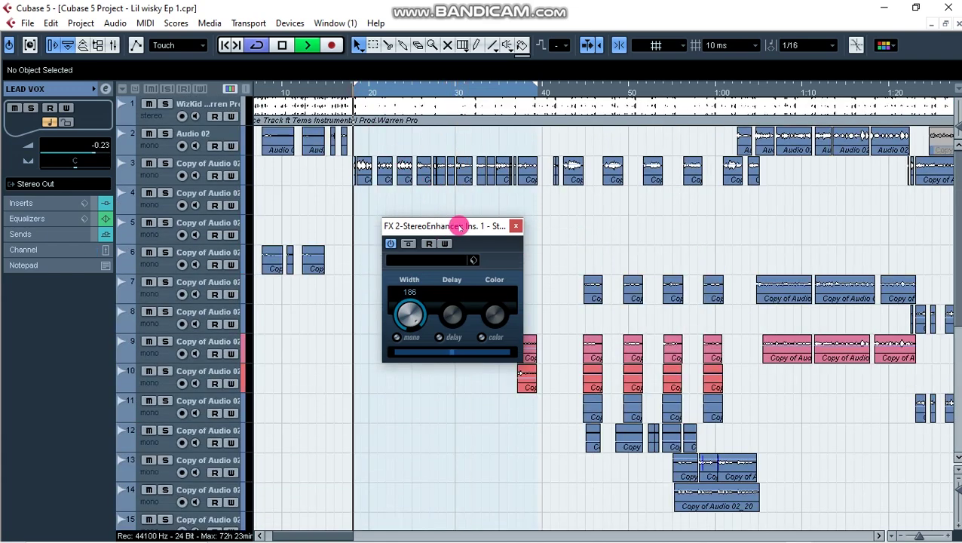
{"action": "left_click_drag", "start_coordinate": [448, 226], "coordinate": [448, 237]}
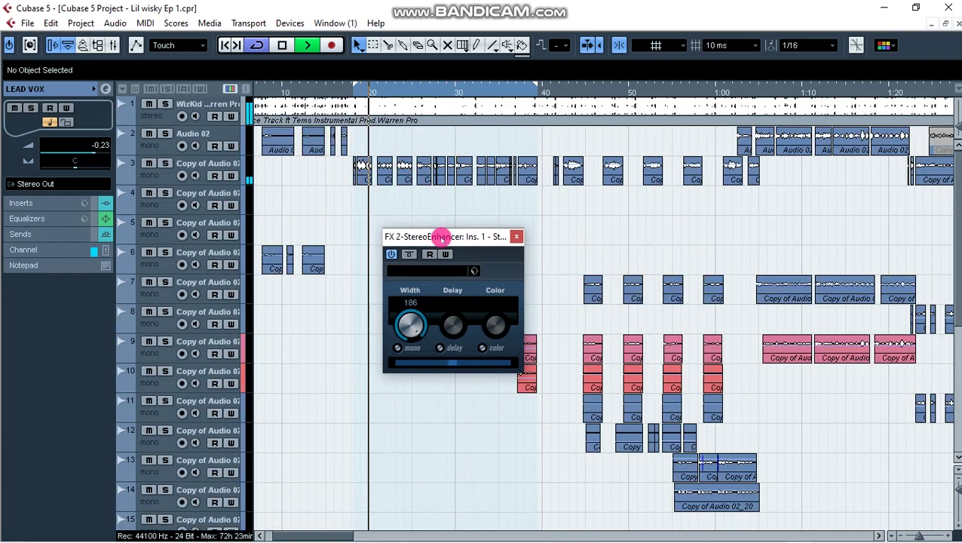
{"action": "left_click", "coordinate": [423, 320]}
{"action": "left_click_drag", "start_coordinate": [424, 321], "coordinate": [419, 337]}
{"action": "key", "text": "space"}
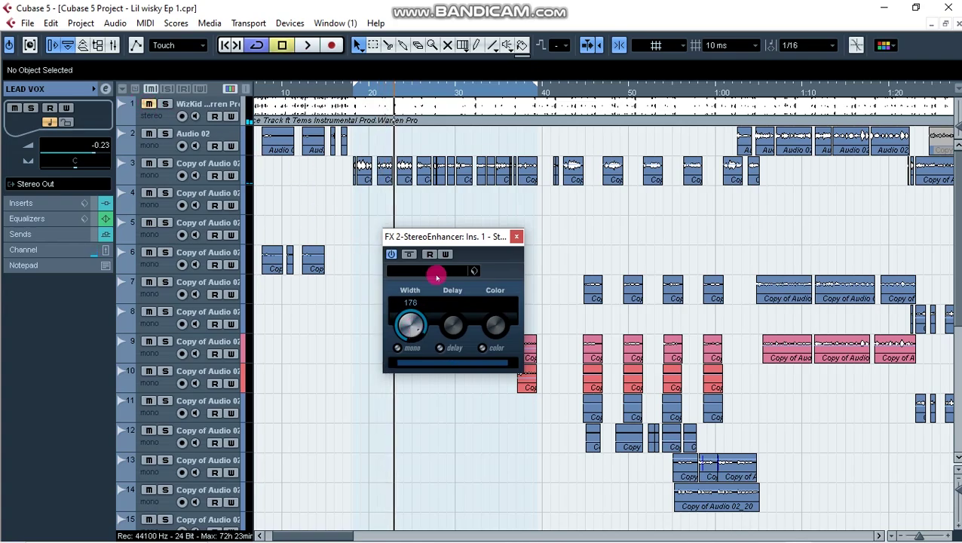
Step: Lower the StereoEnhancer's Width to 23 and audition the vocals with track 1 muted
{"action": "left_click_drag", "start_coordinate": [431, 227], "coordinate": [428, 238]}
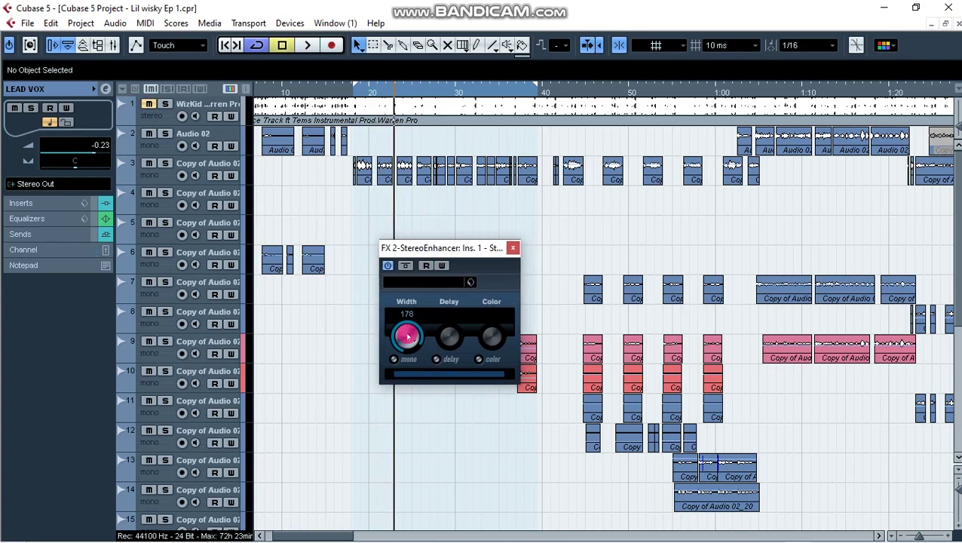
{"action": "left_click_drag", "start_coordinate": [407, 337], "coordinate": [403, 386]}
{"action": "key", "text": "space"}
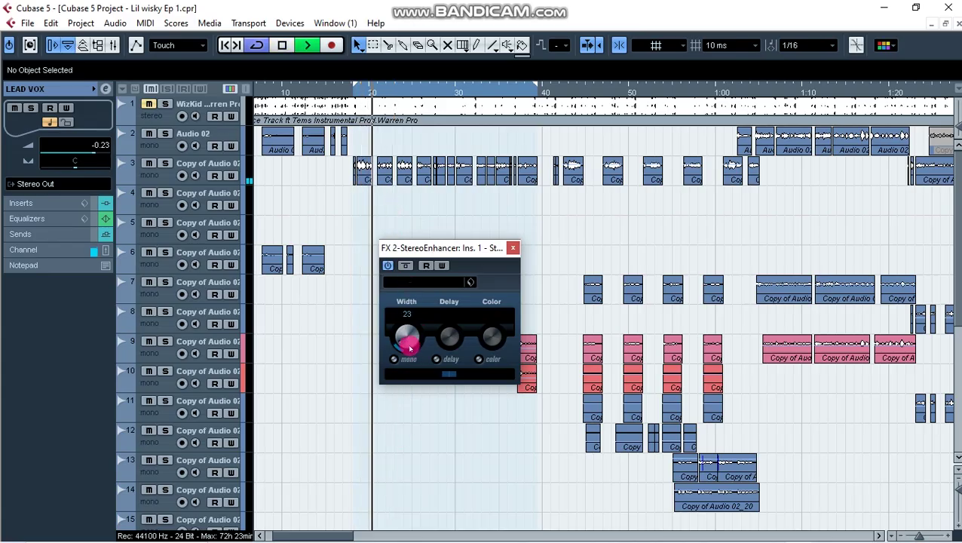
{"action": "key", "text": "space"}
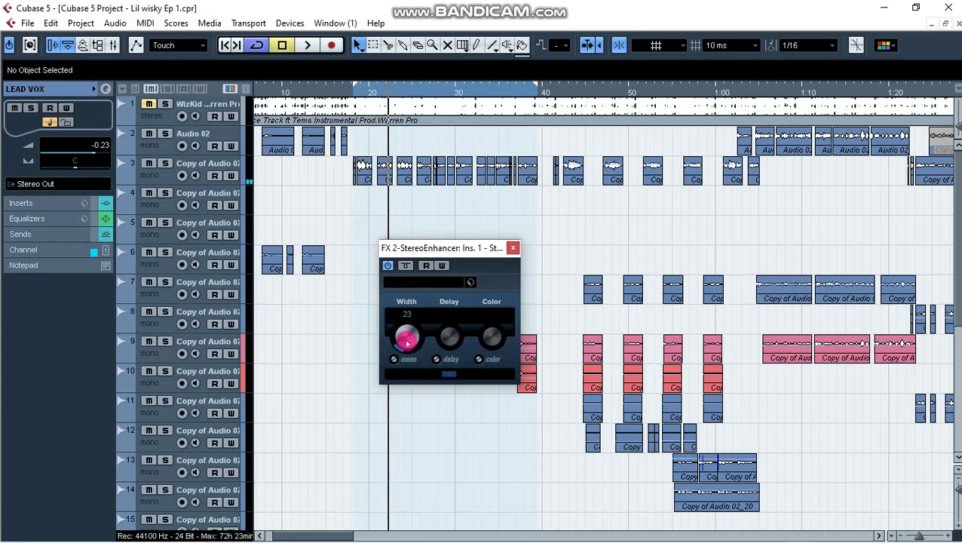
Step: Raise the StereoEnhancer's Width to 191 while auditioning the loop, and unmute track 1
{"action": "left_click_drag", "start_coordinate": [407, 343], "coordinate": [407, 303]}
{"action": "left_click", "coordinate": [354, 96]}
{"action": "key", "text": "space"}
{"action": "key", "text": "space"}
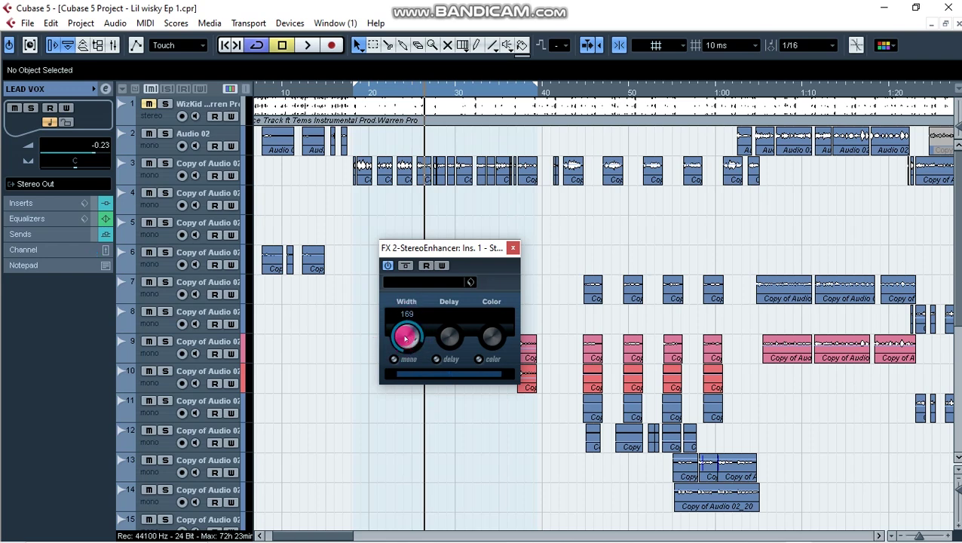
{"action": "key", "text": "space"}
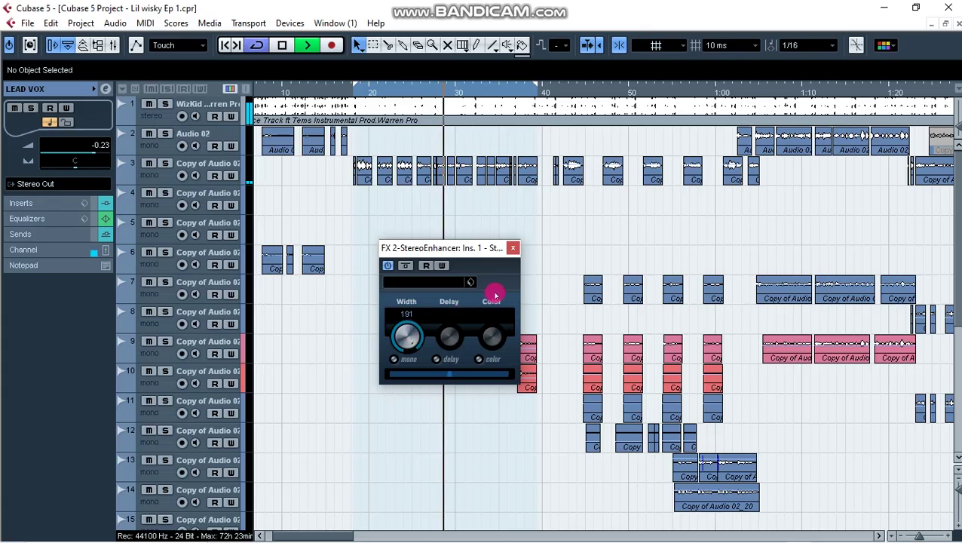
Step: Close the StereoEnhancer editor, audition the mix, and review the LEAD VOX channel settings
{"action": "left_click", "coordinate": [512, 248]}
{"action": "scroll", "coordinate": [324, 448], "scroll_direction": "down", "scroll_amount": 5}
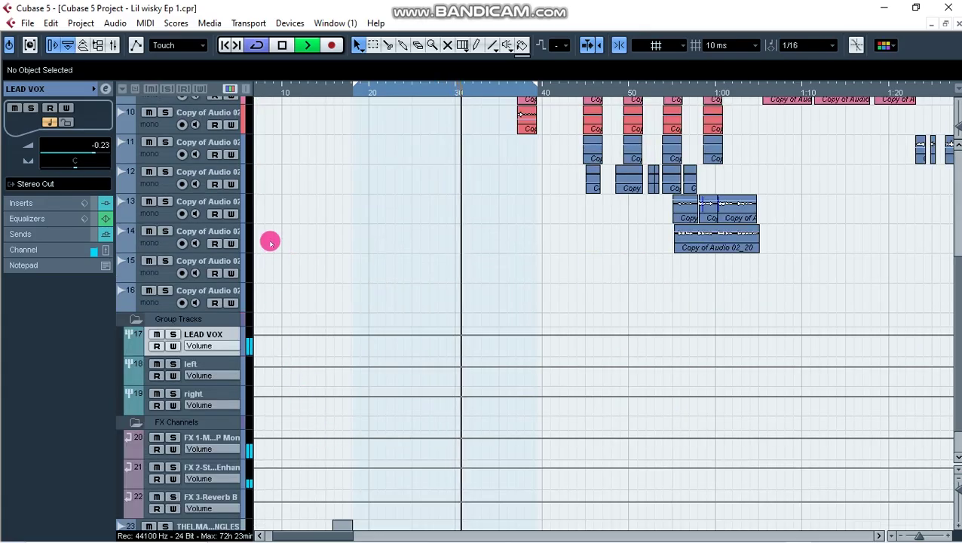
{"action": "scroll", "coordinate": [284, 307], "scroll_direction": "up", "scroll_amount": 5}
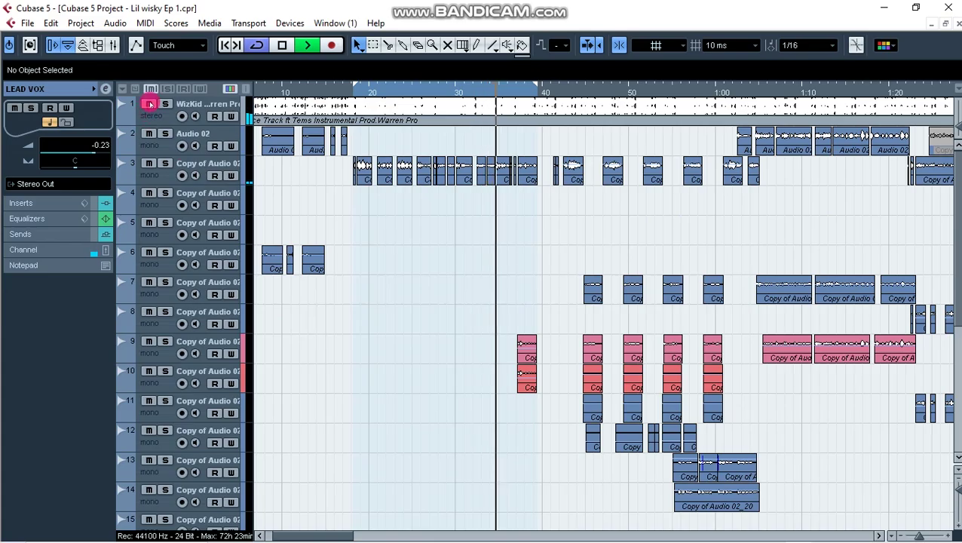
{"action": "key", "text": "space"}
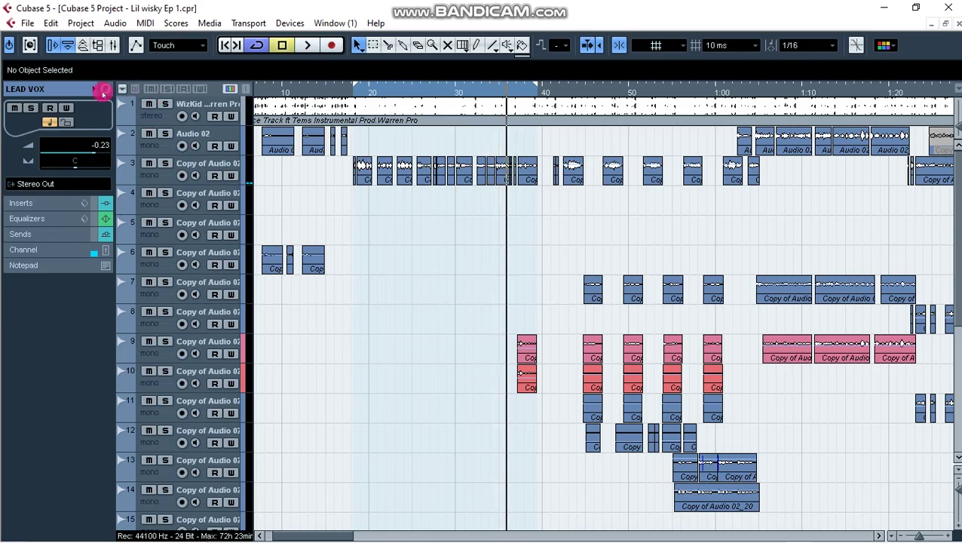
{"action": "left_click", "coordinate": [104, 90]}
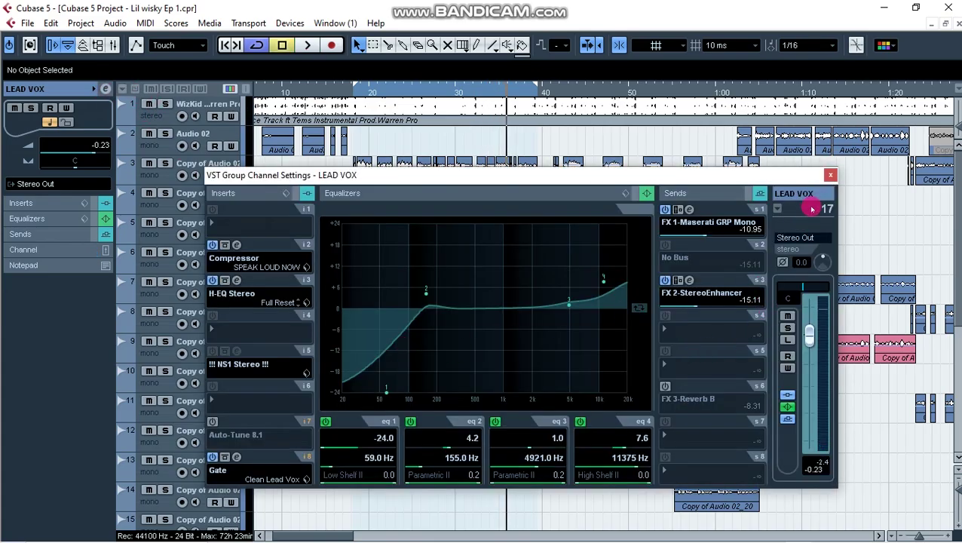
{"action": "left_click", "coordinate": [832, 176]}
Step: On FX 3-Reverb B, set Reverb B to 59% RoomSize, 0.81 s ReverbTime and -14.2 dB Damp, and close its editor
{"action": "scroll", "coordinate": [361, 414], "scroll_direction": "down", "scroll_amount": 10}
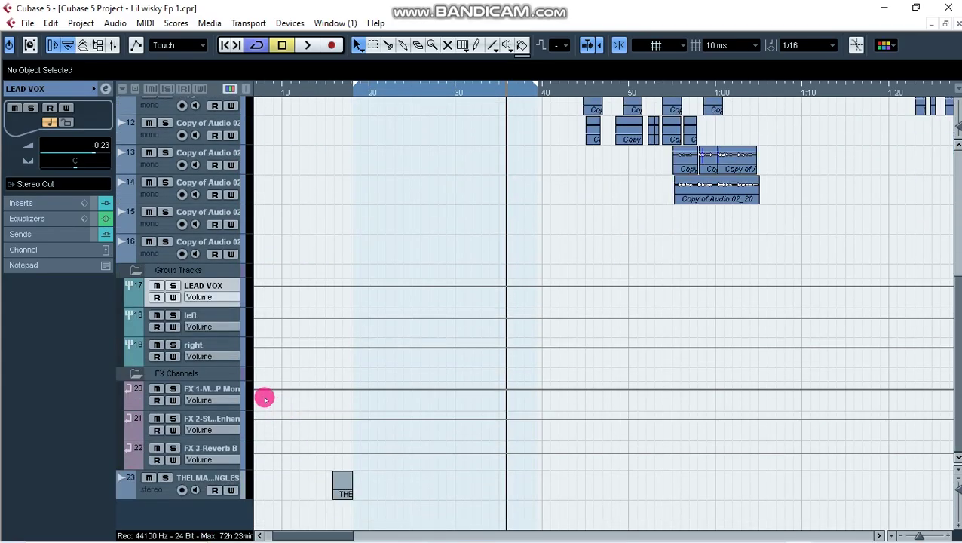
{"action": "left_click", "coordinate": [205, 449]}
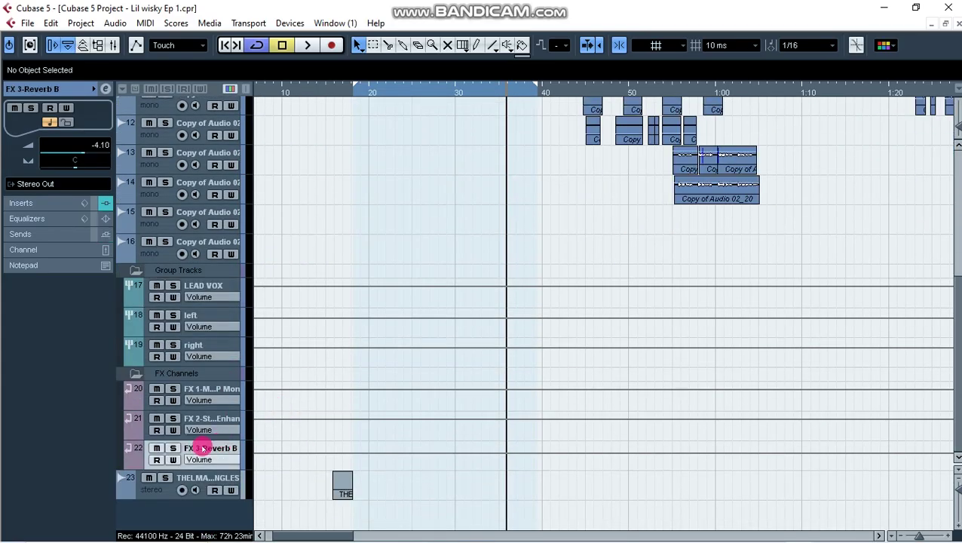
{"action": "left_click", "coordinate": [104, 88]}
{"action": "left_click", "coordinate": [237, 210]}
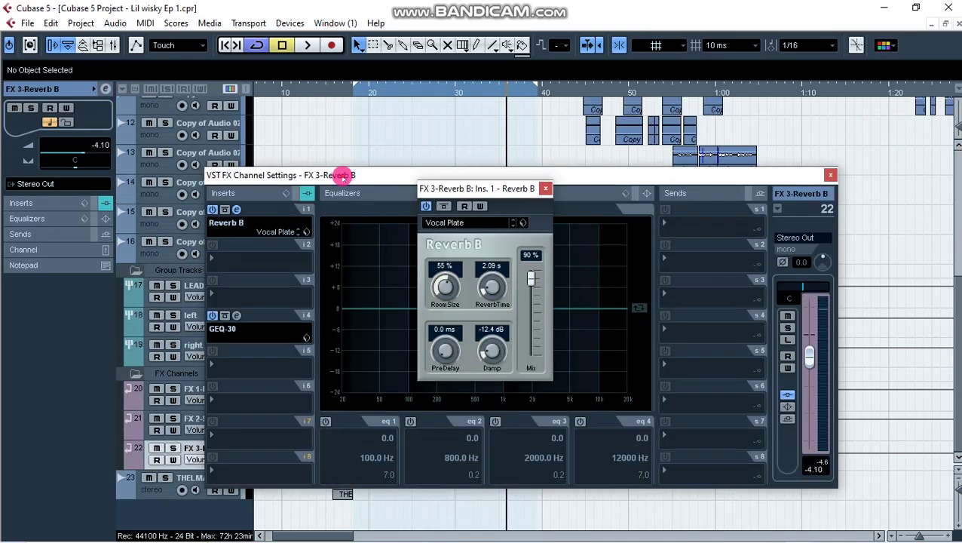
{"action": "left_click_drag", "start_coordinate": [340, 172], "coordinate": [331, 147]}
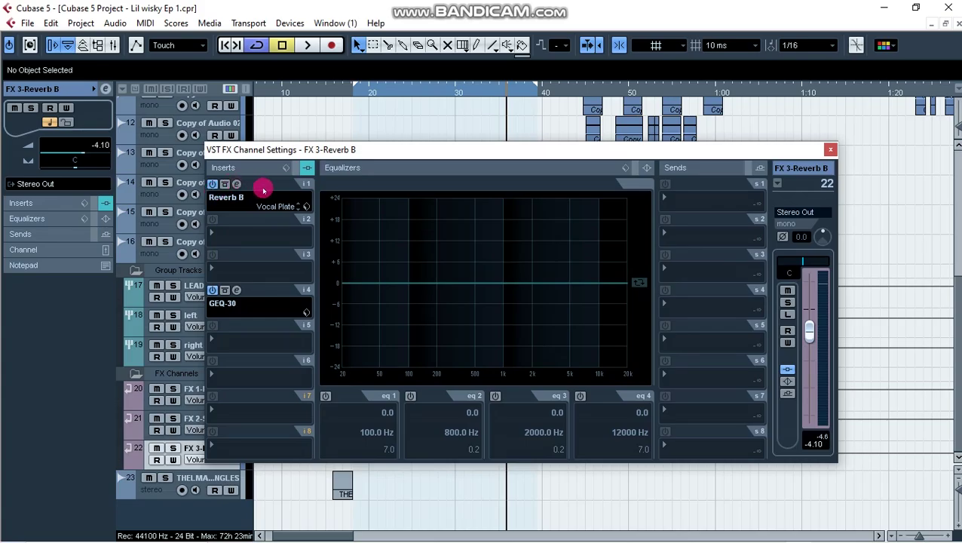
{"action": "left_click", "coordinate": [236, 184]}
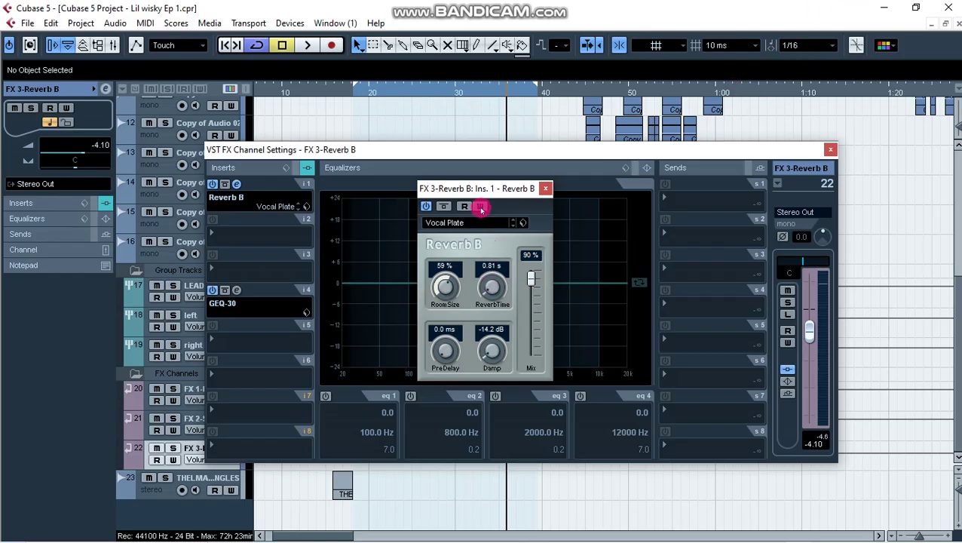
{"action": "left_click", "coordinate": [547, 190]}
Step: Examine the GEQ-30 band settings in insert slot 4 of FX 3-Reverb B, and close the equalizer and channel settings
{"action": "left_click", "coordinate": [236, 291]}
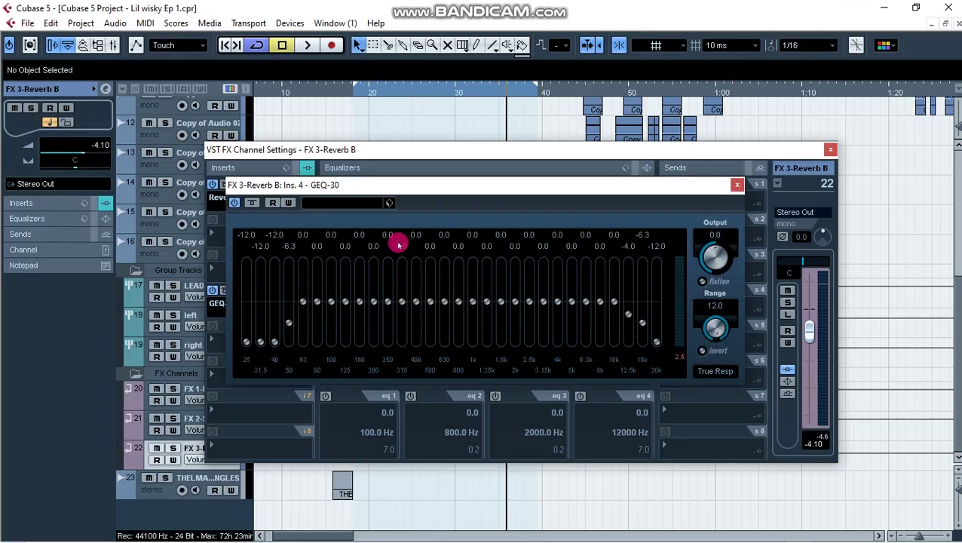
{"action": "left_click_drag", "start_coordinate": [430, 193], "coordinate": [466, 262]}
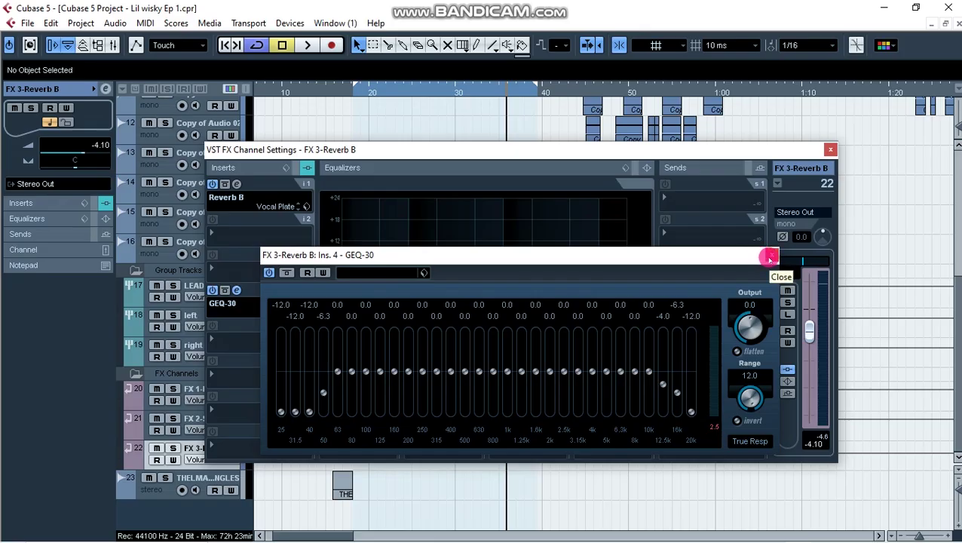
{"action": "left_click", "coordinate": [769, 257]}
{"action": "left_click_drag", "start_coordinate": [402, 147], "coordinate": [415, 200]}
Step: Return the playback cursor to the loop start, and activate the FX 3-Reverb B send on LEAD VOX at -10.95
{"action": "scroll", "coordinate": [397, 212], "scroll_direction": "up", "scroll_amount": 10}
{"action": "left_click", "coordinate": [360, 93]}
{"action": "left_click", "coordinate": [278, 408]}
{"action": "scroll", "coordinate": [279, 408], "scroll_direction": "down", "scroll_amount": 6}
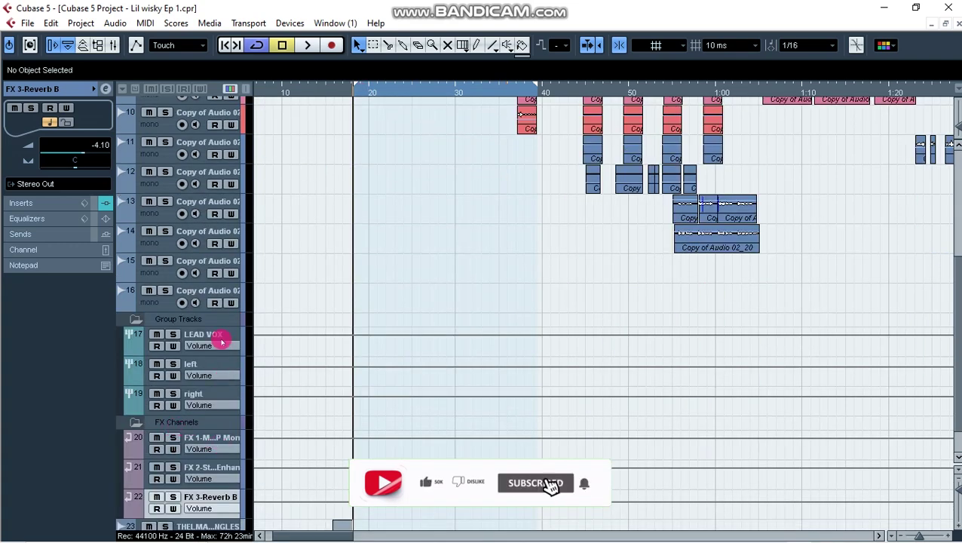
{"action": "left_click", "coordinate": [221, 341]}
{"action": "left_click", "coordinate": [105, 89]}
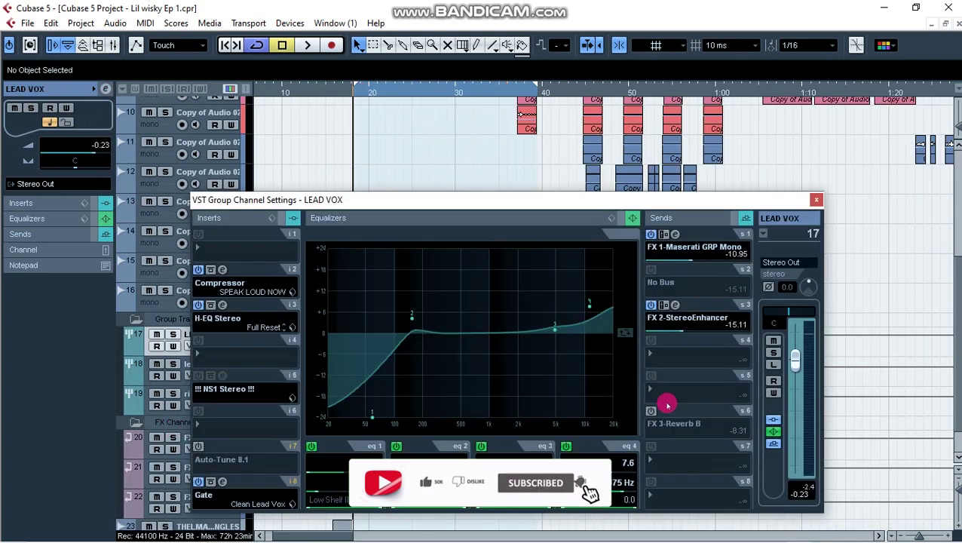
{"action": "left_click", "coordinate": [651, 411]}
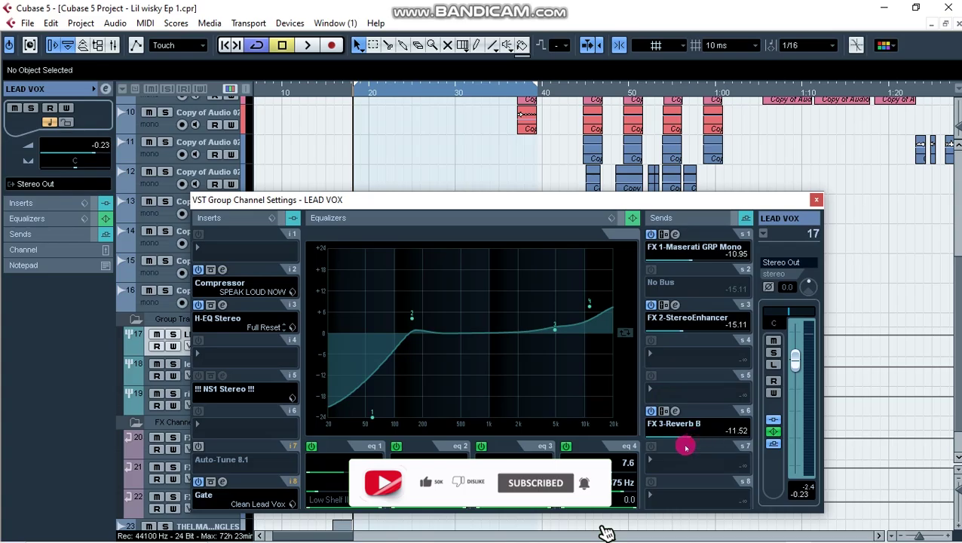
{"action": "left_click_drag", "start_coordinate": [686, 448], "coordinate": [686, 443]}
Step: Audition the vocals with track 1 muted while switching the FX 3-Reverb B send on LEAD VOX off and back on
{"action": "scroll", "coordinate": [372, 164], "scroll_direction": "up", "scroll_amount": 6}
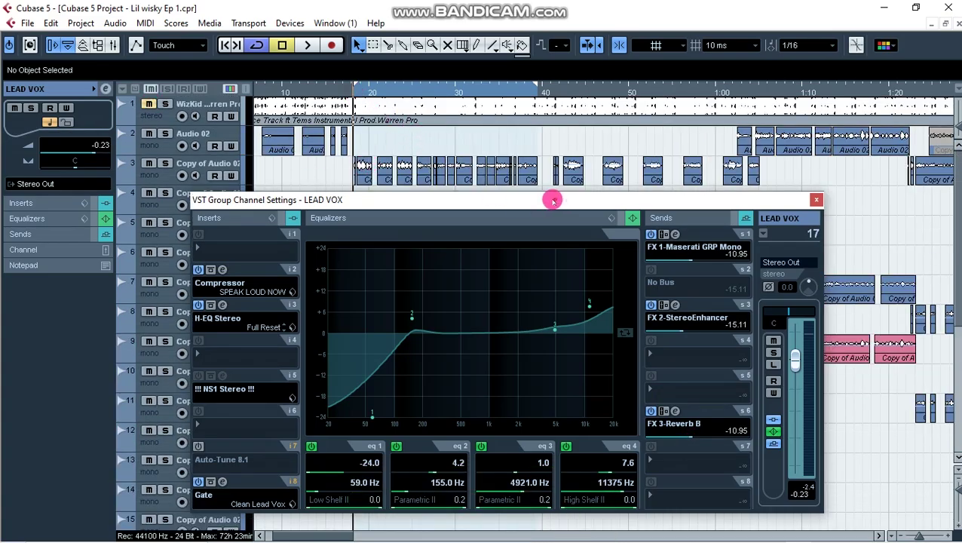
{"action": "left_click_drag", "start_coordinate": [554, 198], "coordinate": [530, 189]}
{"action": "key", "text": "space"}
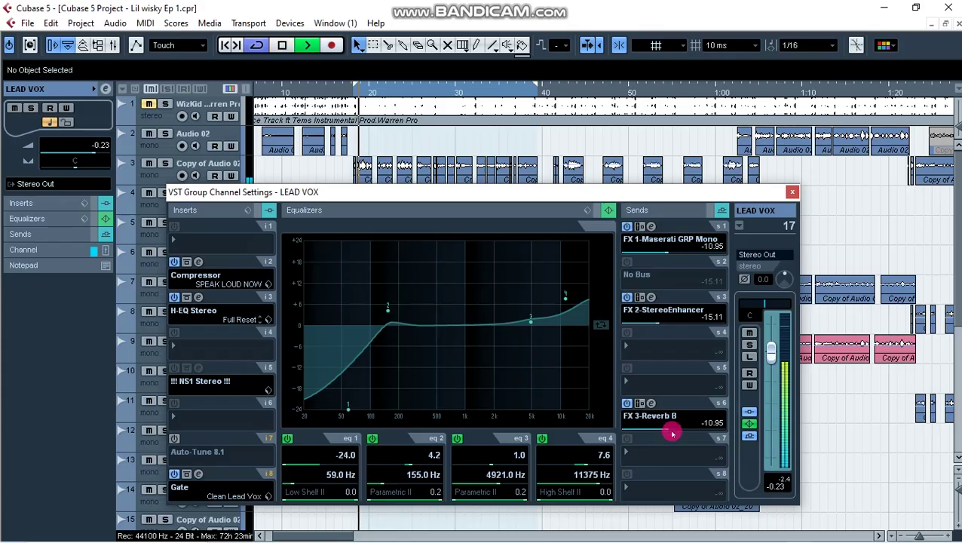
{"action": "key", "text": "space"}
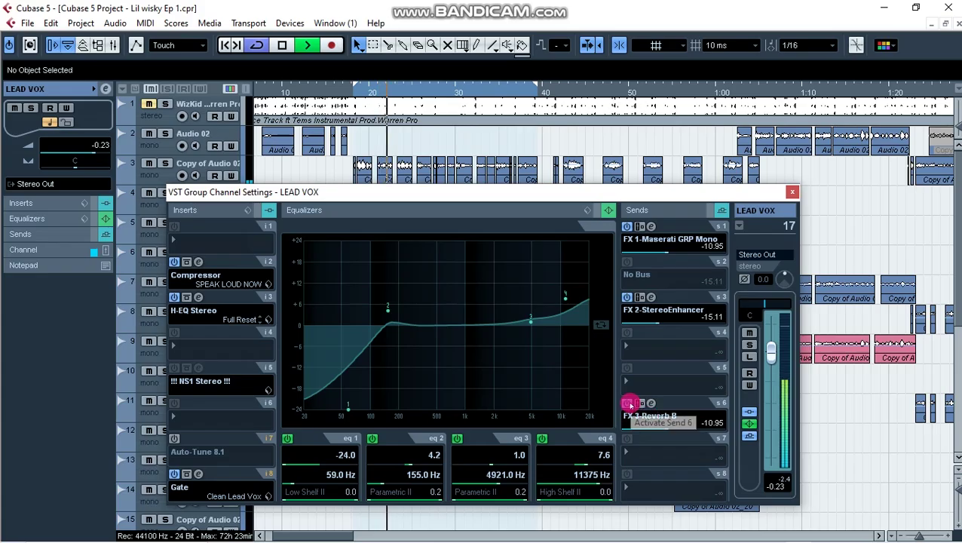
{"action": "key", "text": "space"}
{"action": "left_click", "coordinate": [630, 404]}
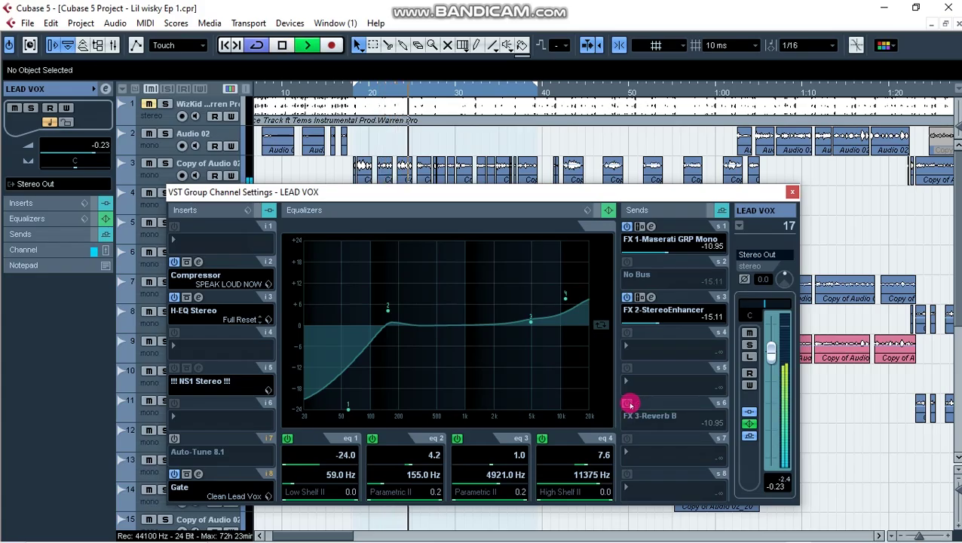
{"action": "key", "text": "space"}
{"action": "left_click", "coordinate": [630, 405]}
{"action": "key", "text": "space"}
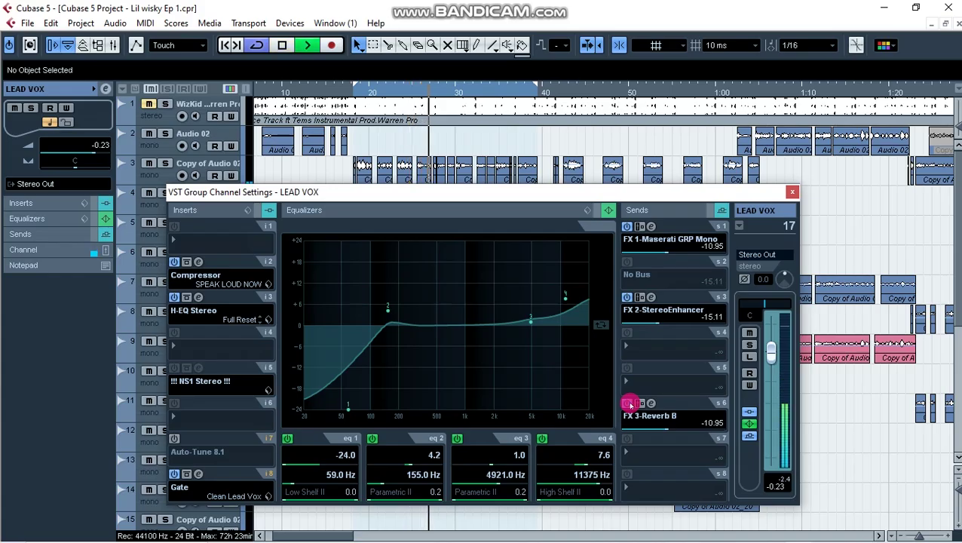
Step: Set the FX 3-Reverb B send on LEAD VOX to -10.38, close the channel settings and stop playback
{"action": "left_click", "coordinate": [679, 430]}
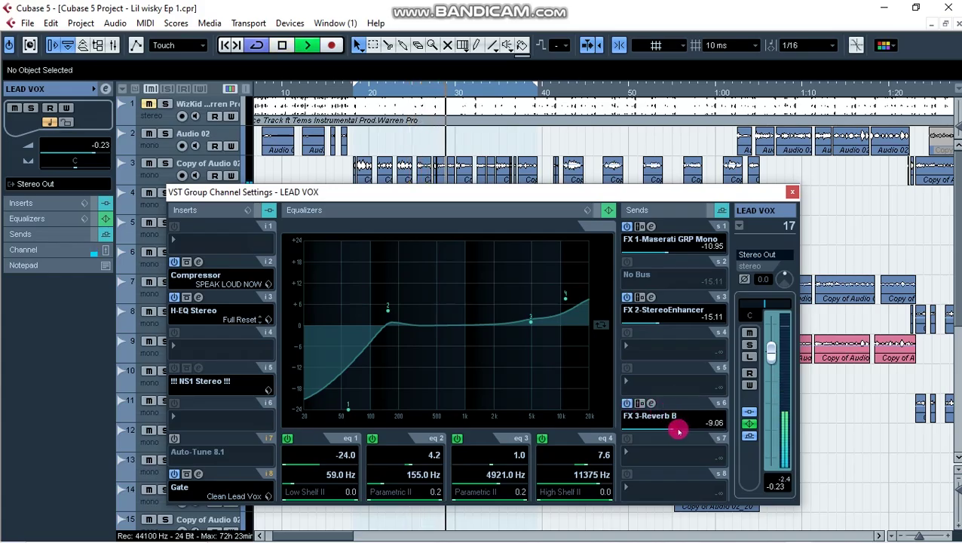
{"action": "mouse_move", "coordinate": [678, 430]}
{"action": "left_mouse_down"}
{"action": "mouse_move", "coordinate": [687, 430]}
{"action": "mouse_move", "coordinate": [667, 429]}
{"action": "left_mouse_up"}
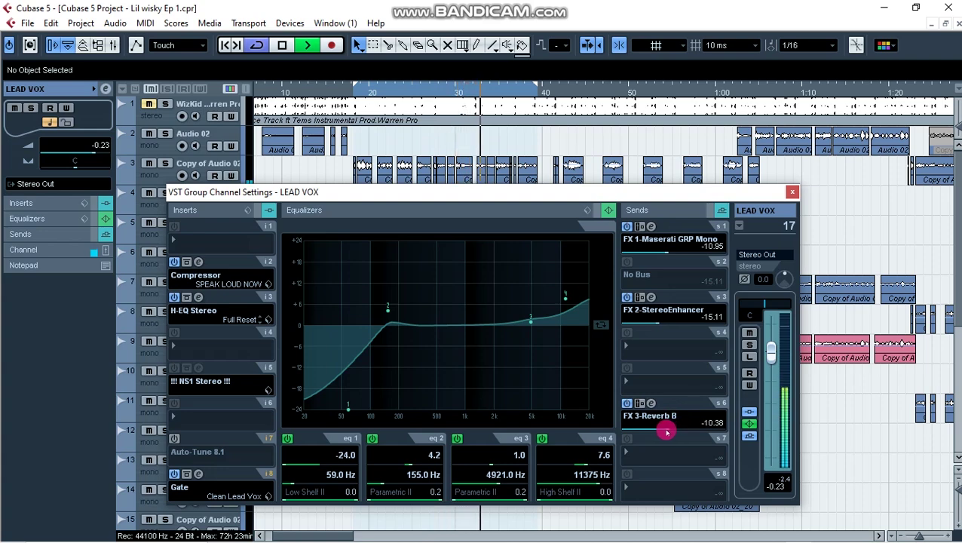
{"action": "left_click", "coordinate": [790, 195]}
{"action": "key", "text": "space"}
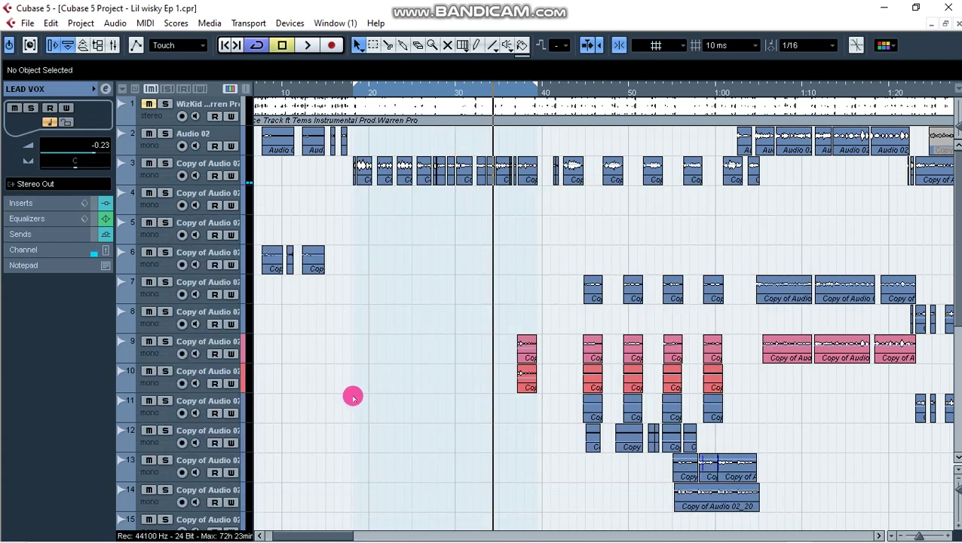
{"action": "scroll", "coordinate": [353, 393], "scroll_direction": "down", "scroll_amount": 10}
{"action": "scroll", "coordinate": [349, 389], "scroll_direction": "up", "scroll_amount": 6}
{"action": "scroll", "coordinate": [349, 389], "scroll_direction": "up", "scroll_amount": 4}
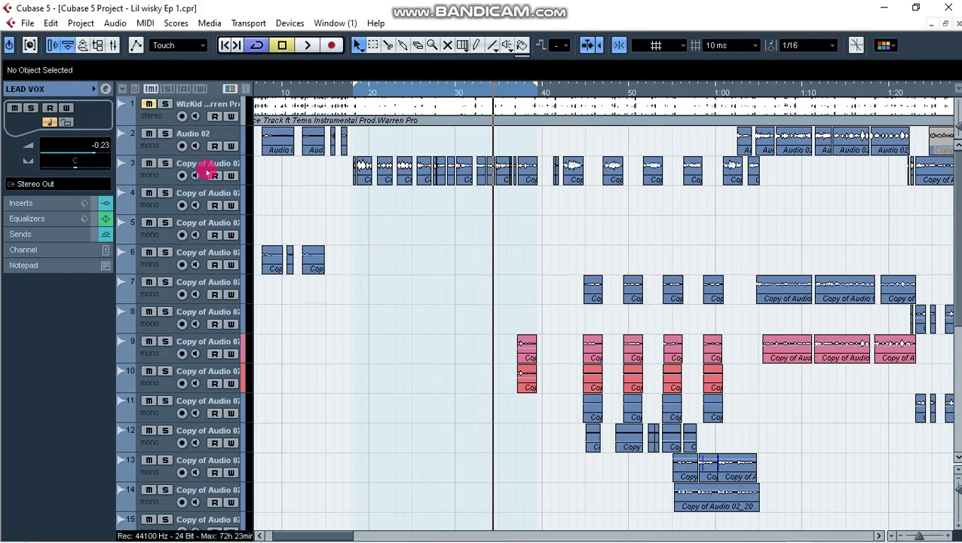
Step: In the channel settings of track 3, take the MonoDelay in insert slot 3 out of bypass and open its editor
{"action": "left_click", "coordinate": [208, 163]}
{"action": "left_click", "coordinate": [107, 88]}
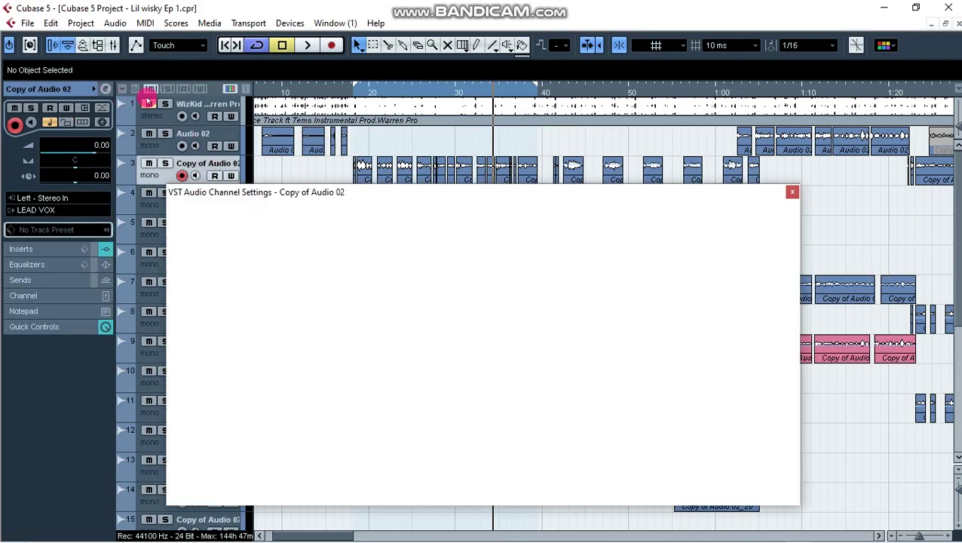
{"action": "left_click", "coordinate": [175, 298]}
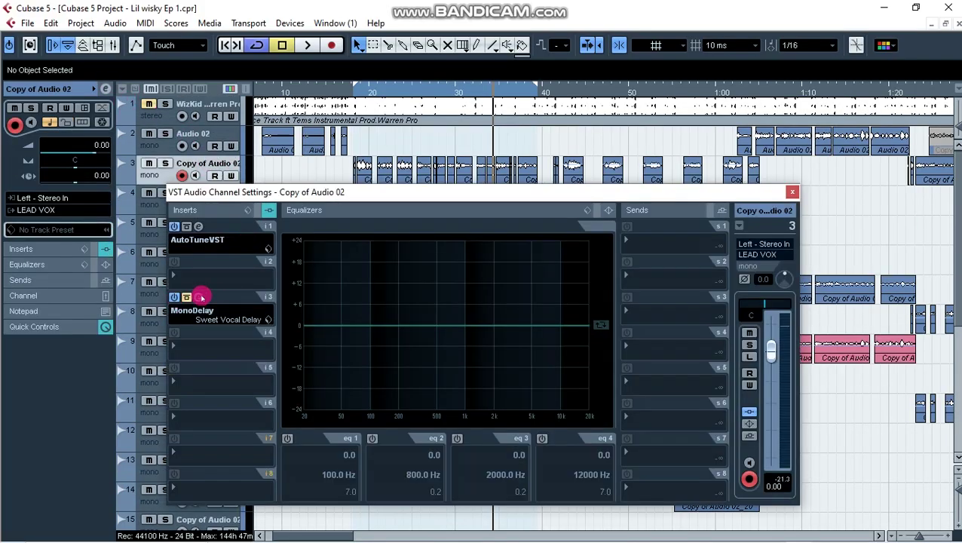
{"action": "left_click", "coordinate": [198, 296]}
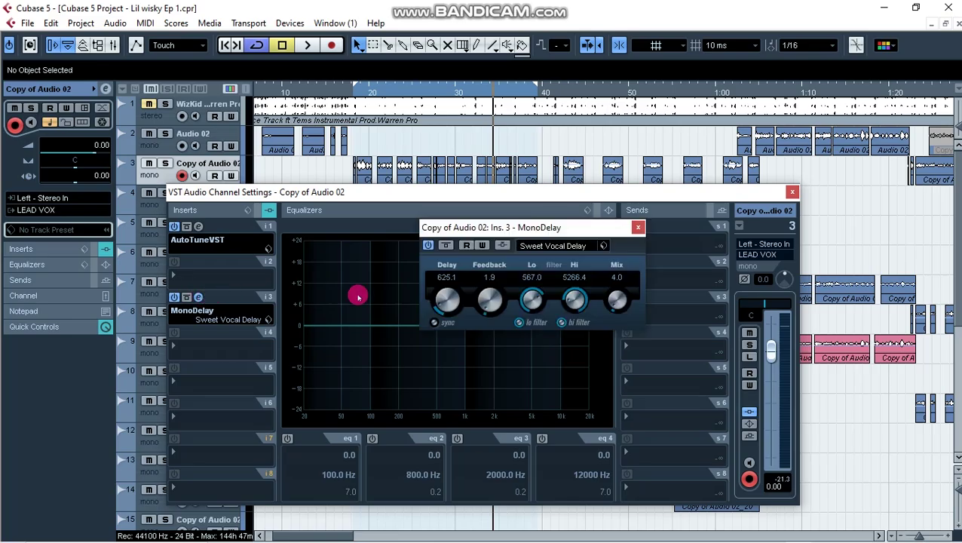
Step: Set MonoDelay to the Sweet Vocal Delay preset with Lo 622.2, Hi 3198.4 and Mix 6.9, and close the preset browser and channel settings
{"action": "left_click", "coordinate": [563, 246]}
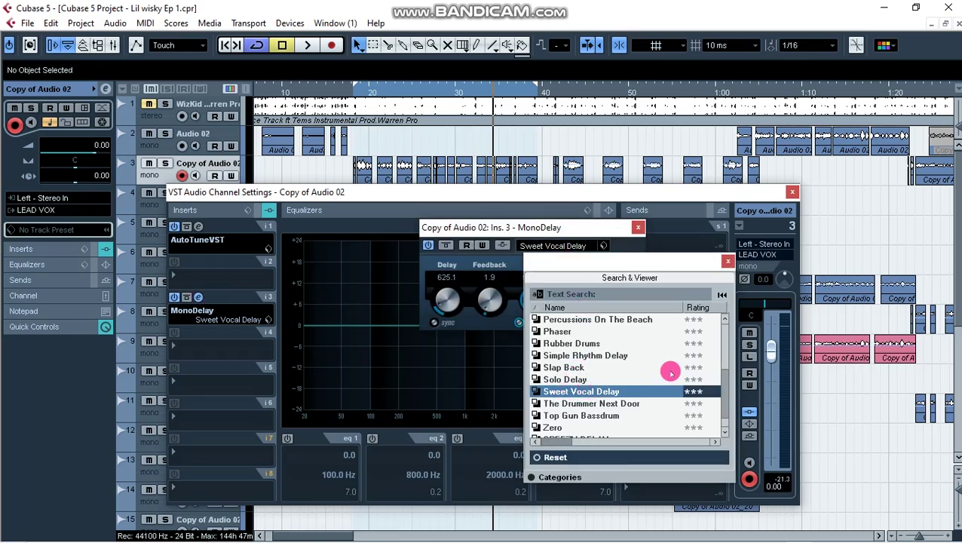
{"action": "left_click", "coordinate": [728, 256]}
{"action": "left_click", "coordinate": [791, 195]}
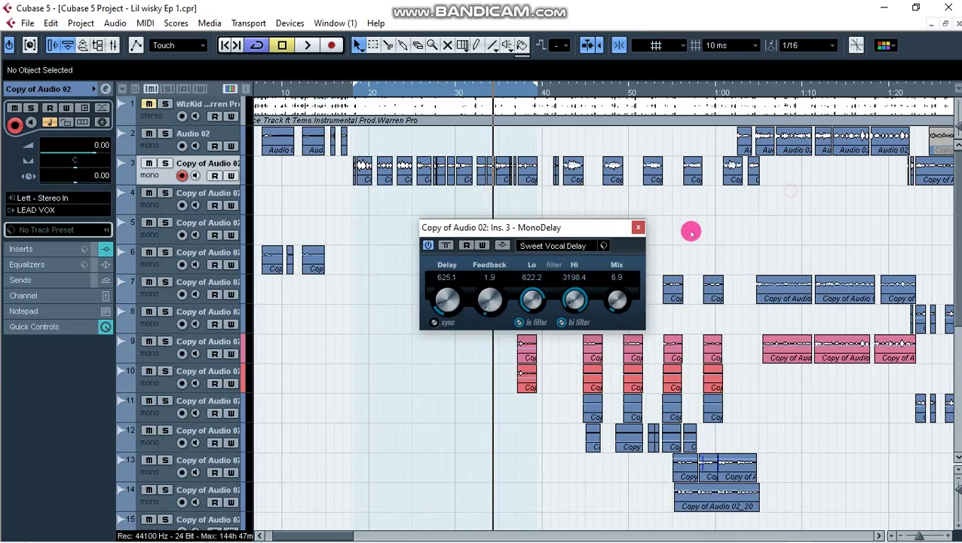
{"action": "left_click_drag", "start_coordinate": [595, 227], "coordinate": [511, 287]}
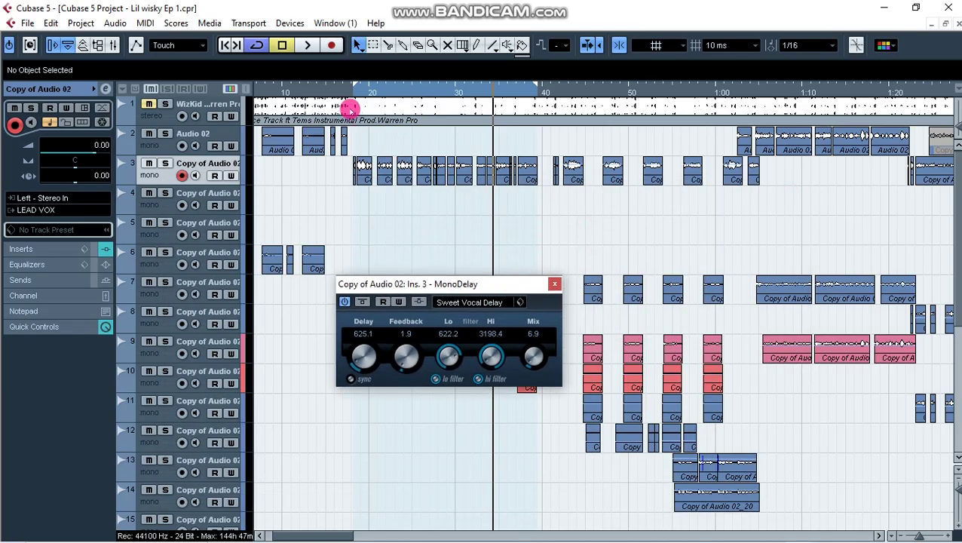
Step: Audition the vocals from the loop start with MonoDelay active on track 3, stop playback and close the delay editor
{"action": "left_click", "coordinate": [353, 91]}
{"action": "key", "text": "space"}
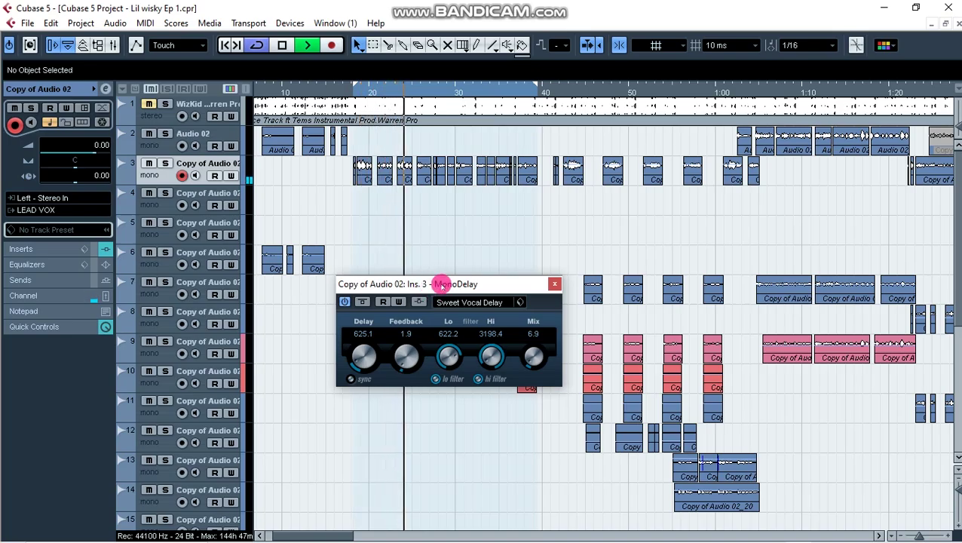
{"action": "key", "text": "space"}
{"action": "key", "text": "space"}
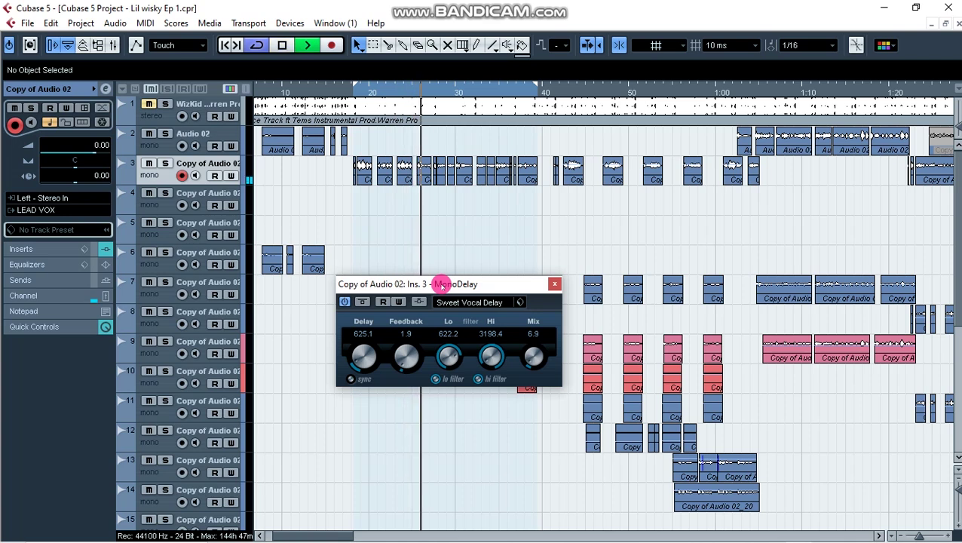
{"action": "key", "text": "space"}
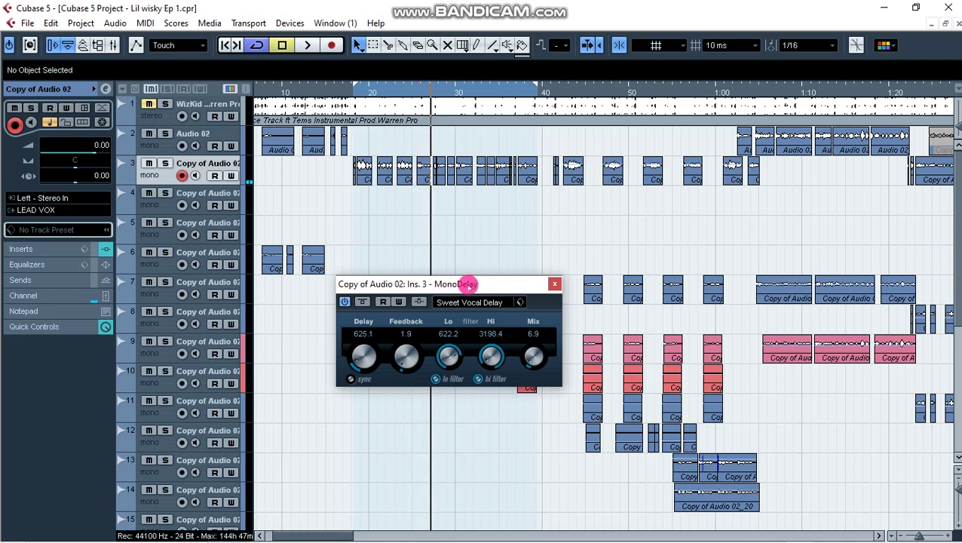
{"action": "left_click", "coordinate": [555, 284]}
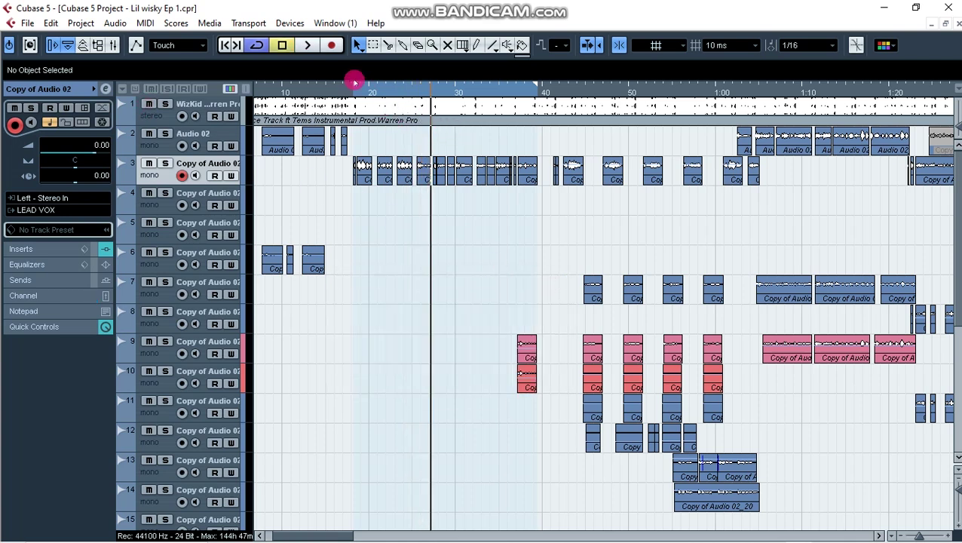
Step: Return the playback cursor to just before the loop start, and look over the group tracks and FX channels
{"action": "left_click", "coordinate": [355, 90]}
{"action": "left_click", "coordinate": [350, 90]}
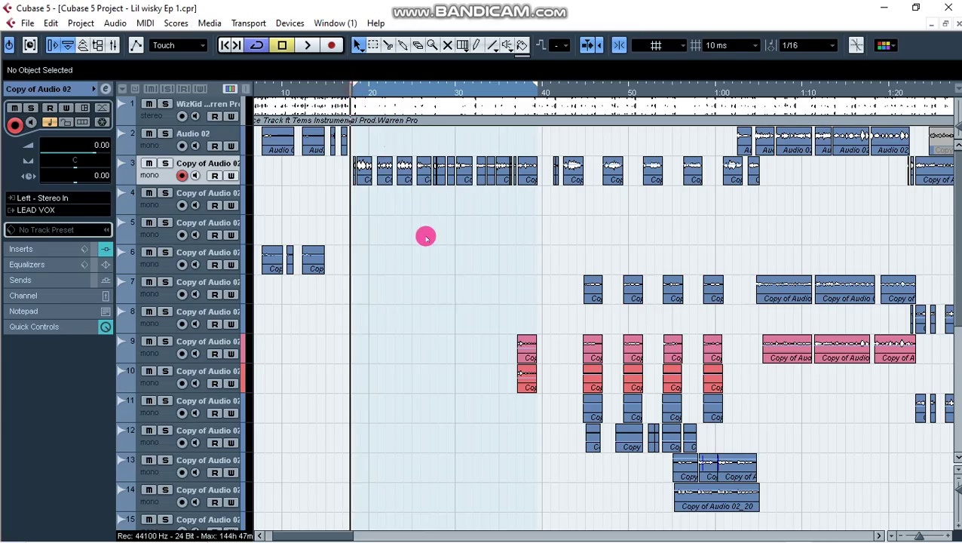
{"action": "scroll", "coordinate": [434, 277], "scroll_direction": "down", "scroll_amount": 5}
{"action": "scroll", "coordinate": [435, 277], "scroll_direction": "down", "scroll_amount": 1}
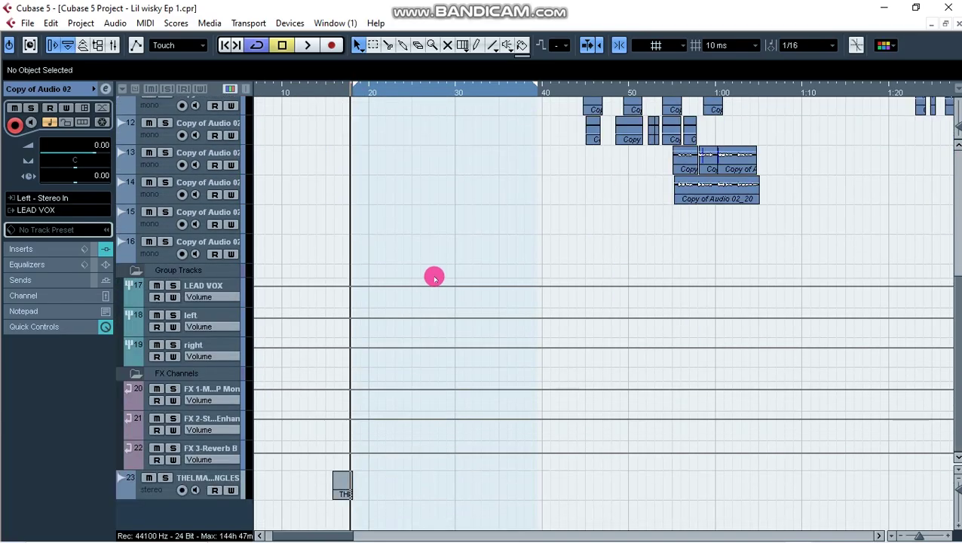
{"action": "scroll", "coordinate": [434, 277], "scroll_direction": "up", "scroll_amount": 8}
{"action": "key", "text": "g"}
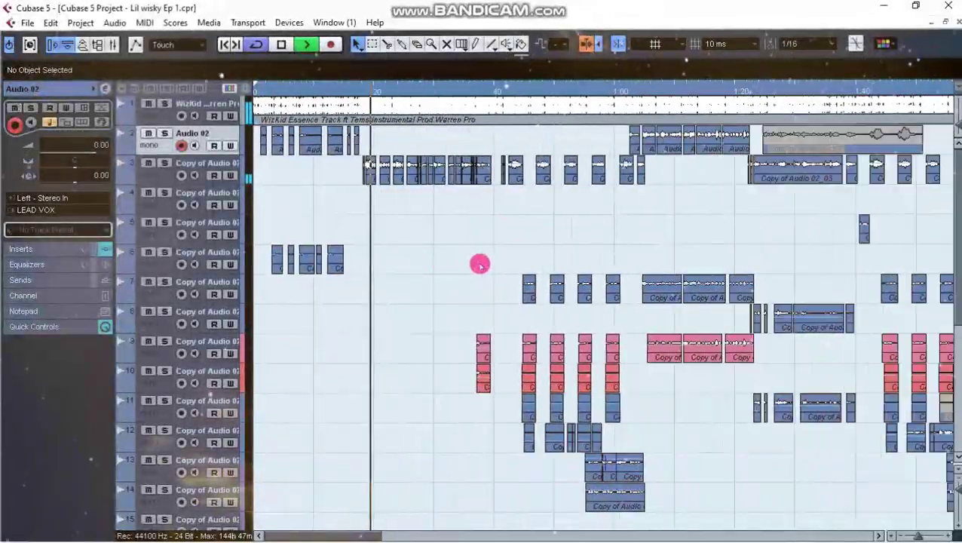
Step: Raise the system headset volume to 72 while the full mix plays
{"action": "scroll", "coordinate": [480, 271], "scroll_direction": "down", "scroll_amount": 2}
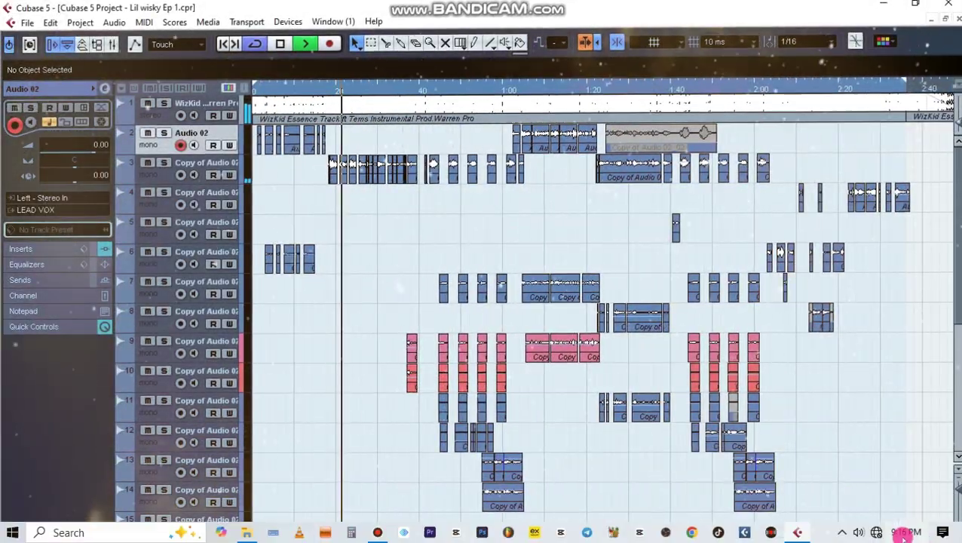
{"action": "left_click", "coordinate": [862, 533]}
{"action": "scroll", "coordinate": [863, 534], "scroll_direction": "up", "scroll_amount": 1}
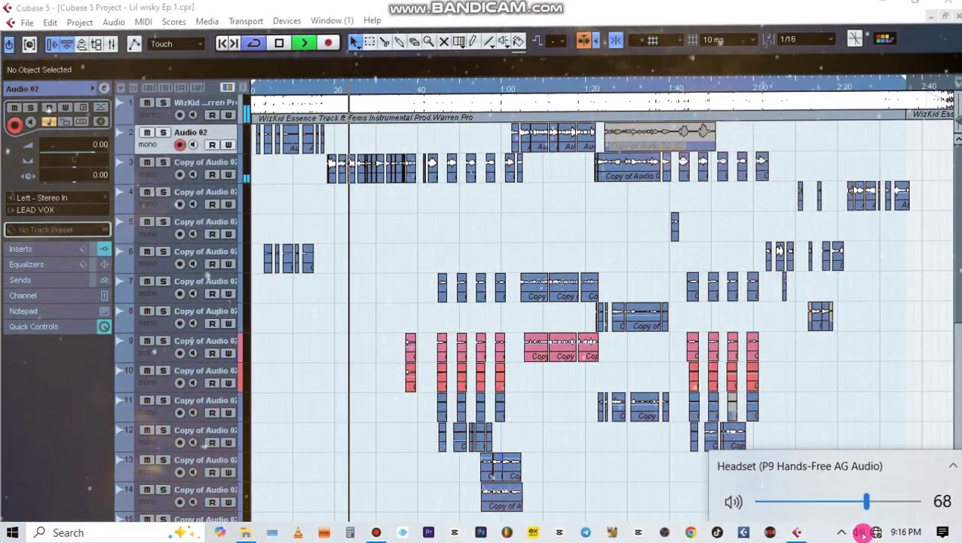
{"action": "scroll", "coordinate": [862, 532], "scroll_direction": "up", "scroll_amount": 1}
{"action": "key", "text": "XF86AudioRaiseVolume"}
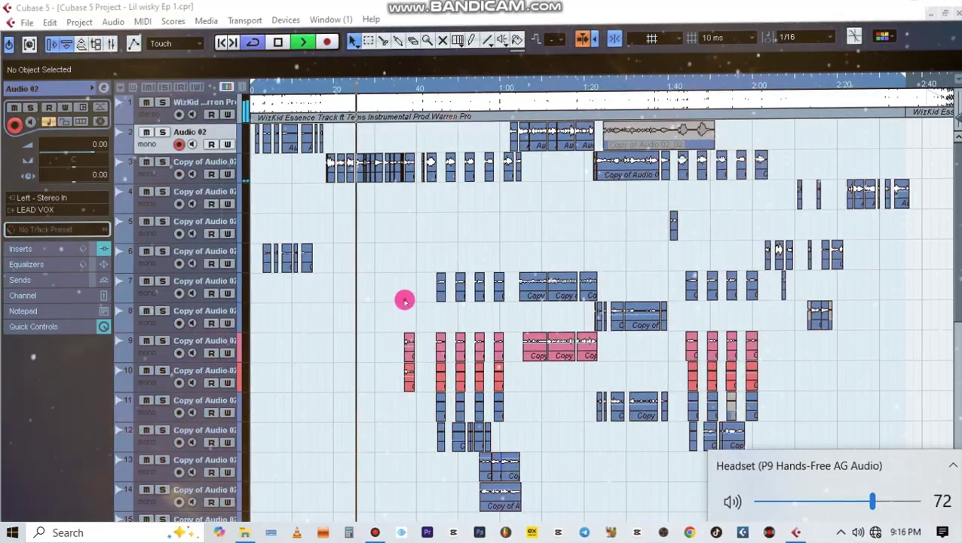
{"action": "left_click", "coordinate": [405, 300]}
Step: Audition the full mix with the instrumental, following the lead, backing and ad-lib vocal clips across the arrangement
{"action": "scroll", "coordinate": [410, 305], "scroll_direction": "down", "scroll_amount": 1}
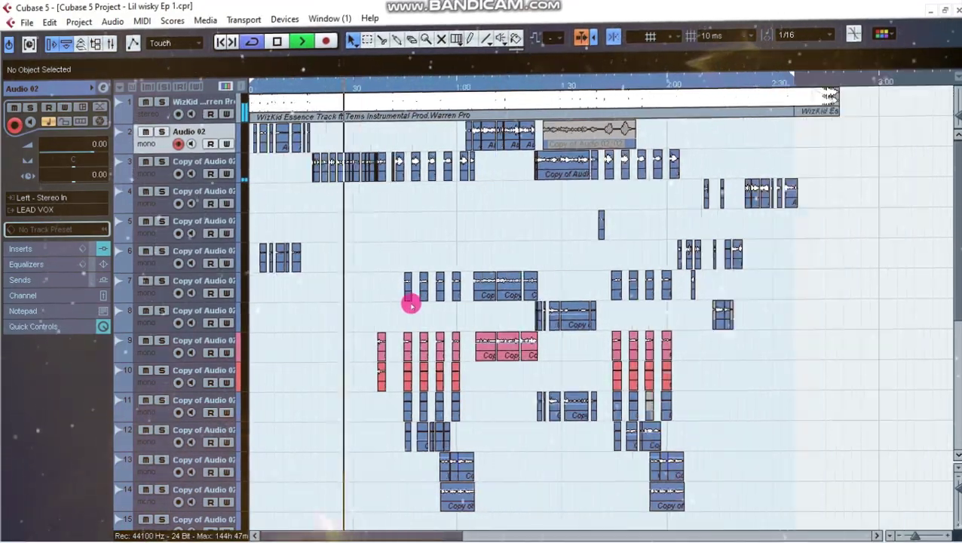
{"action": "scroll", "coordinate": [414, 304], "scroll_direction": "down", "scroll_amount": 1}
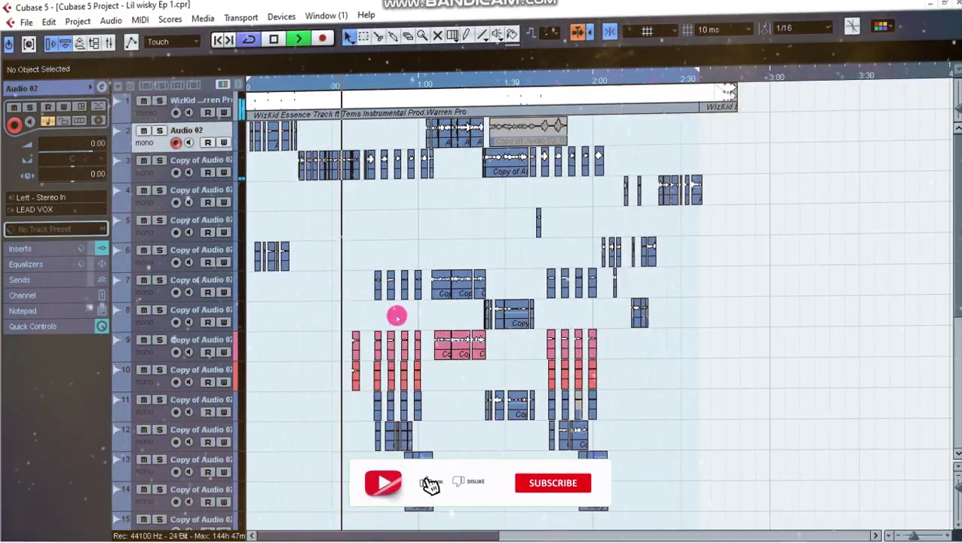
{"action": "scroll", "coordinate": [399, 320], "scroll_direction": "up", "scroll_amount": 3}
{"action": "scroll", "coordinate": [446, 376], "scroll_direction": "down", "scroll_amount": 2}
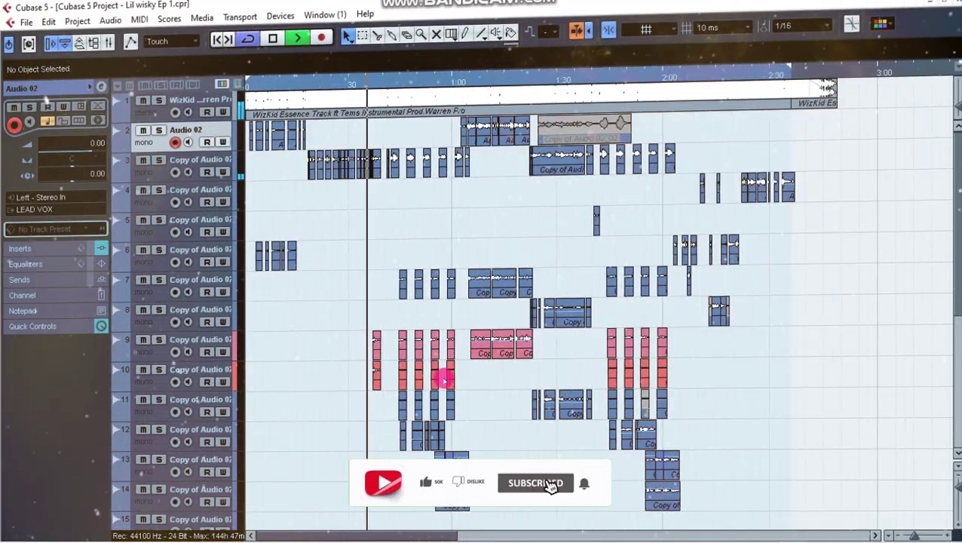
{"action": "scroll", "coordinate": [445, 380], "scroll_direction": "down", "scroll_amount": 3}
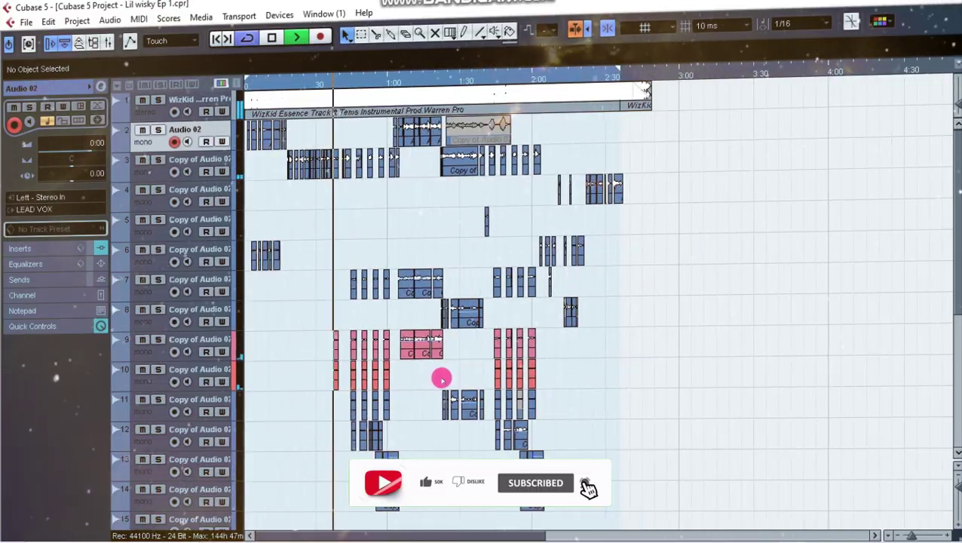
{"action": "scroll", "coordinate": [441, 379], "scroll_direction": "up", "scroll_amount": 4}
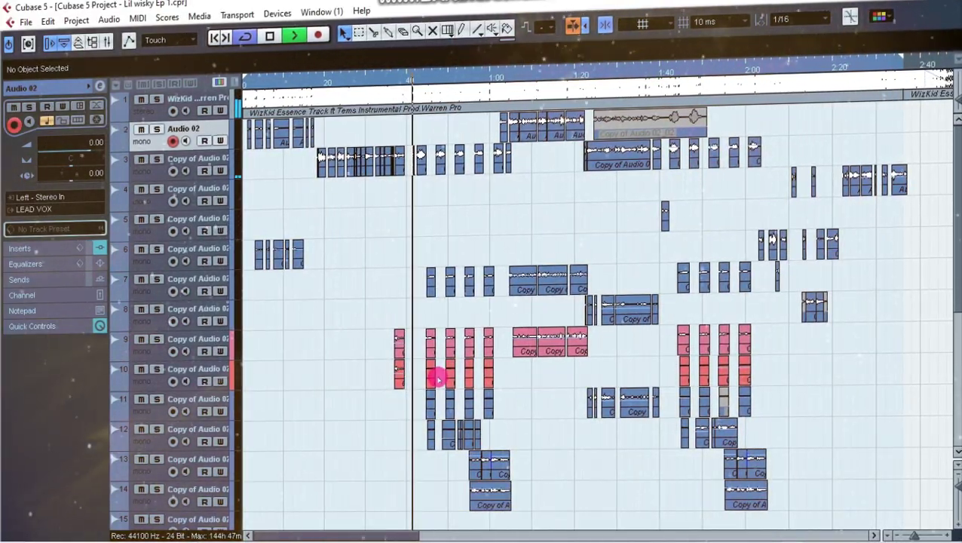
{"action": "scroll", "coordinate": [440, 377], "scroll_direction": "down", "scroll_amount": 1}
{"action": "scroll", "coordinate": [440, 377], "scroll_direction": "up", "scroll_amount": 3}
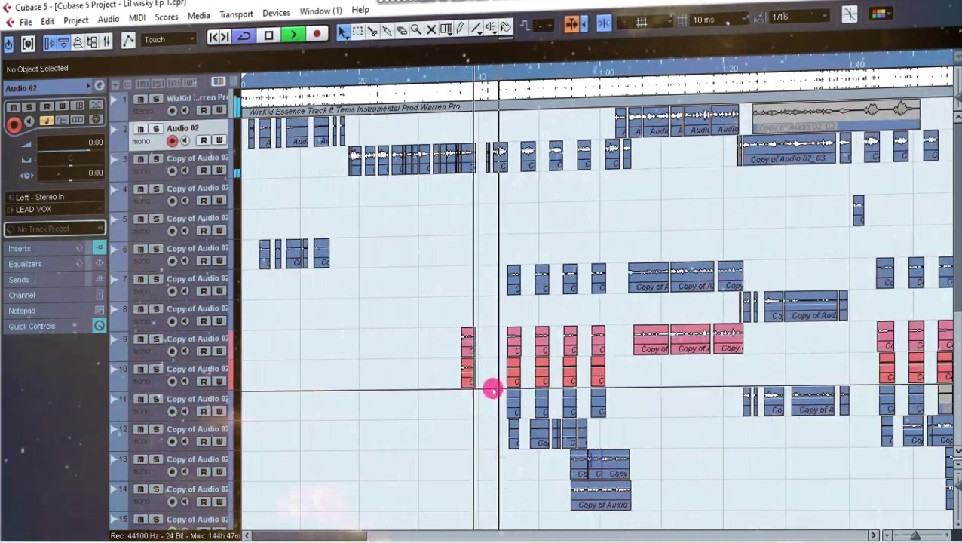
{"action": "scroll", "coordinate": [492, 389], "scroll_direction": "up", "scroll_amount": 2}
{"action": "scroll", "coordinate": [499, 385], "scroll_direction": "down", "scroll_amount": 3}
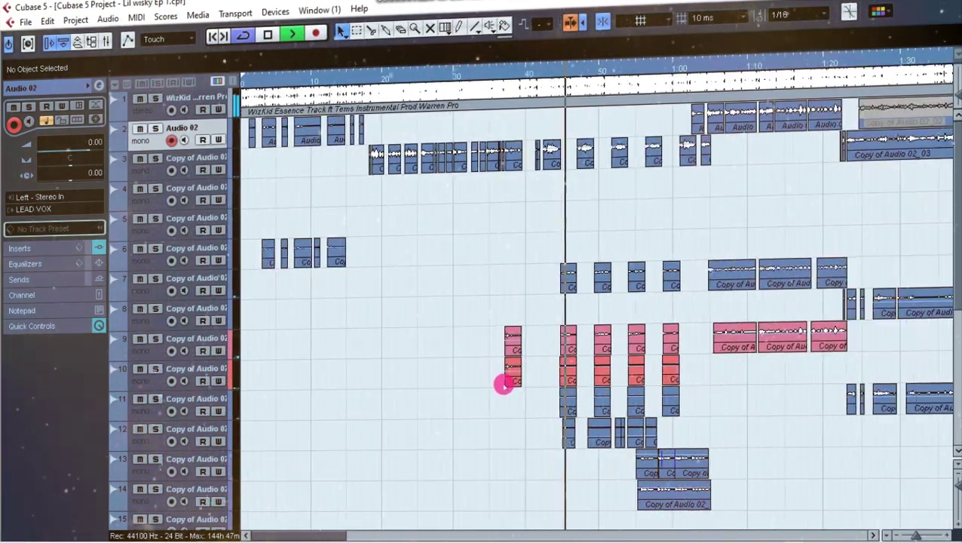
{"action": "scroll", "coordinate": [486, 381], "scroll_direction": "up", "scroll_amount": 2}
{"action": "scroll", "coordinate": [486, 382], "scroll_direction": "up", "scroll_amount": 2}
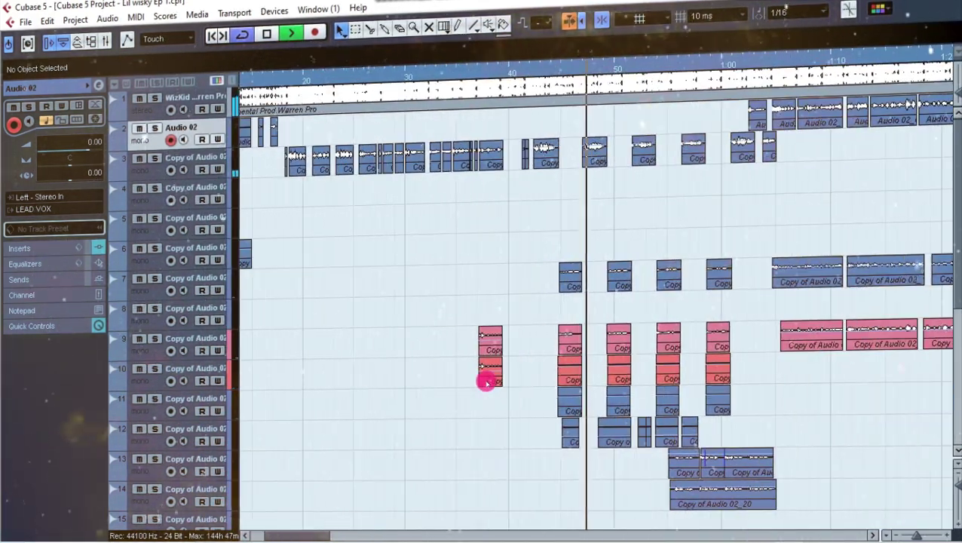
{"action": "scroll", "coordinate": [486, 382], "scroll_direction": "down", "scroll_amount": 3}
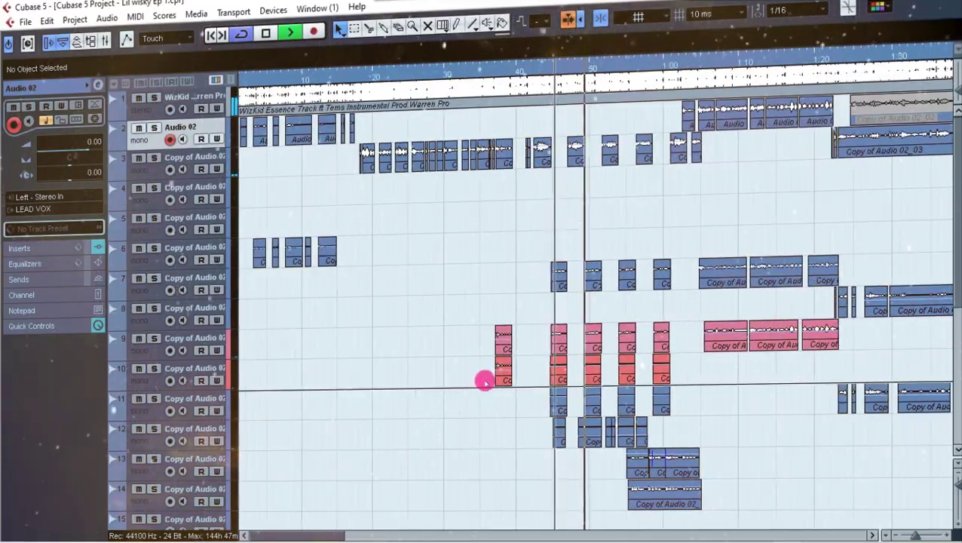
{"action": "scroll", "coordinate": [485, 381], "scroll_direction": "down", "scroll_amount": 1}
{"action": "scroll", "coordinate": [485, 381], "scroll_direction": "up", "scroll_amount": 4}
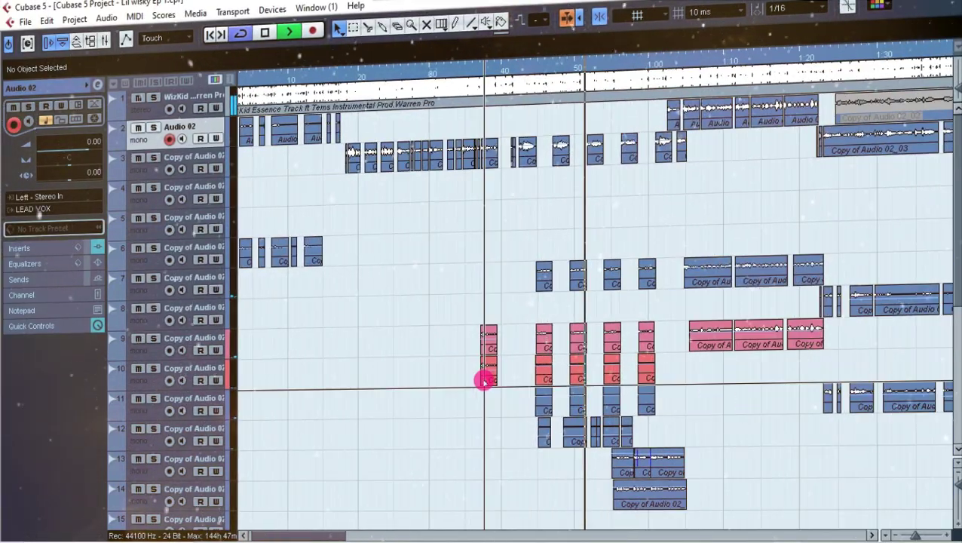
{"action": "scroll", "coordinate": [483, 381], "scroll_direction": "down", "scroll_amount": 2}
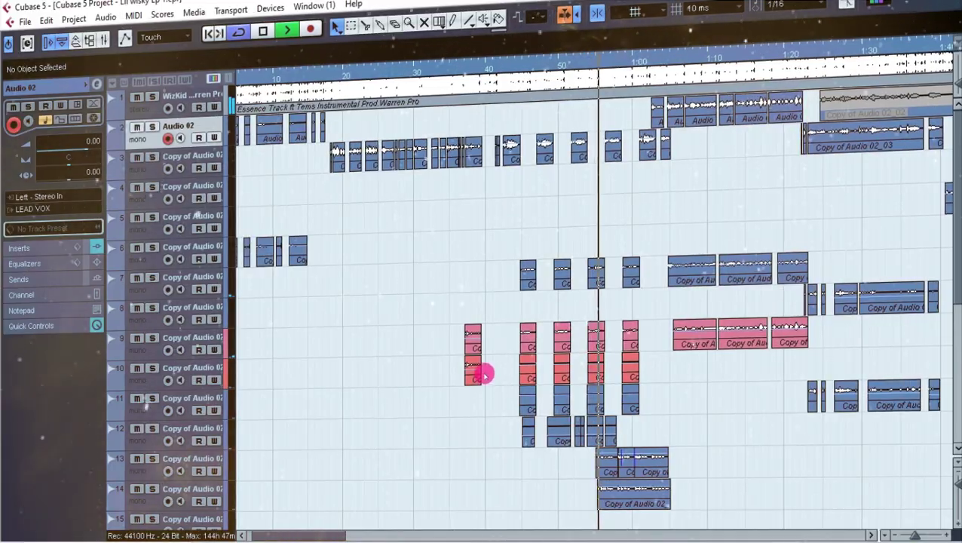
{"action": "scroll", "coordinate": [486, 374], "scroll_direction": "down", "scroll_amount": 1}
{"action": "scroll", "coordinate": [490, 375], "scroll_direction": "down", "scroll_amount": 2}
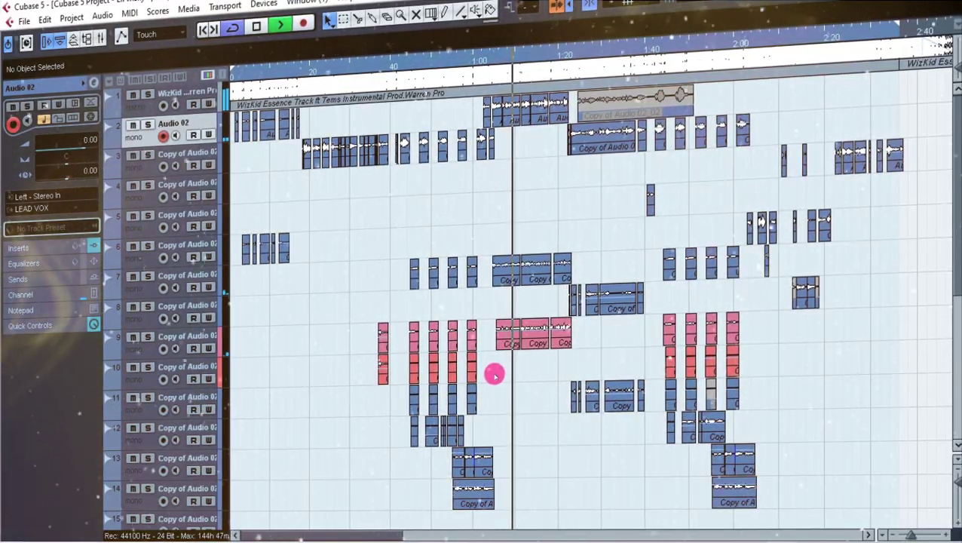
{"action": "key", "text": "g"}
{"action": "key", "text": "g"}
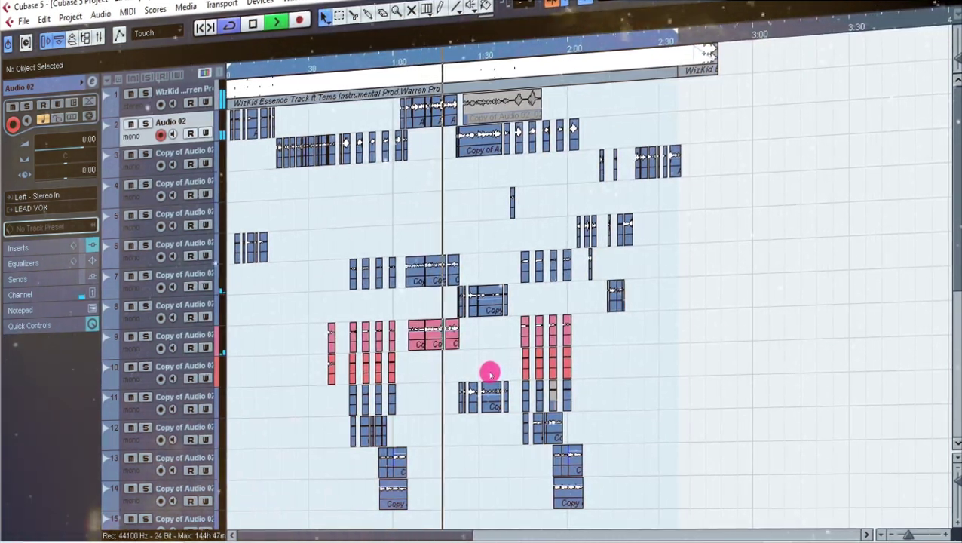
{"action": "key", "text": "h"}
{"action": "key", "text": "h"}
{"action": "key", "text": "h"}
{"action": "key", "text": "h"}
{"action": "key", "text": "h"}
{"action": "key", "text": "h"}
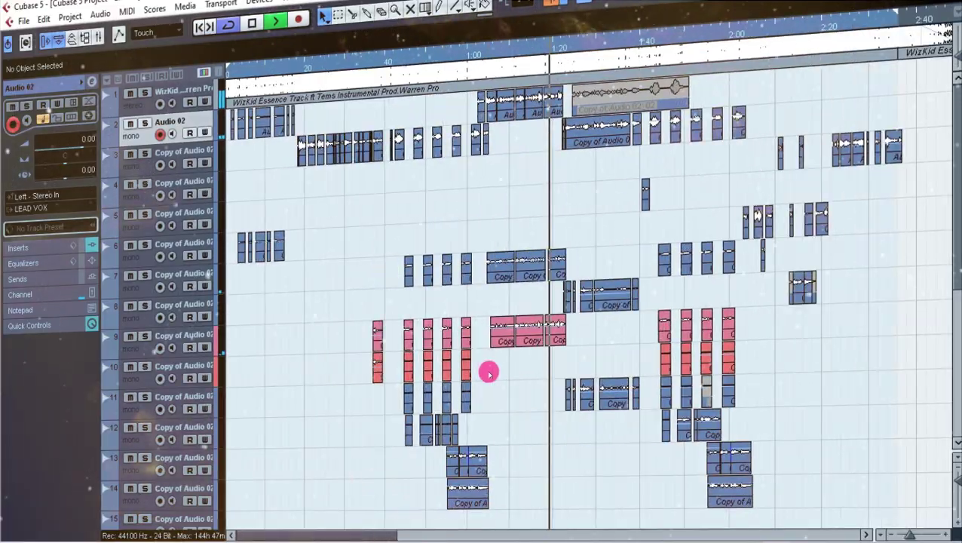
{"action": "key", "text": "h"}
{"action": "key", "text": "h"}
{"action": "key", "text": "h"}
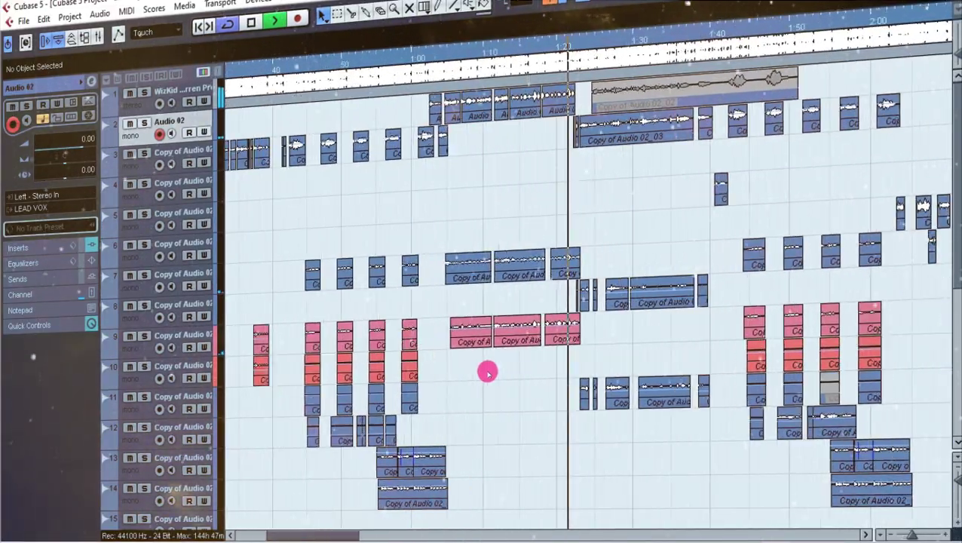
Step: Examine the vocal clip layout around the 1:20 section, and view the full song arrangement while the mix keeps playing
{"action": "key", "text": "g"}
{"action": "key", "text": "g"}
{"action": "key", "text": "g"}
{"action": "key", "text": "g"}
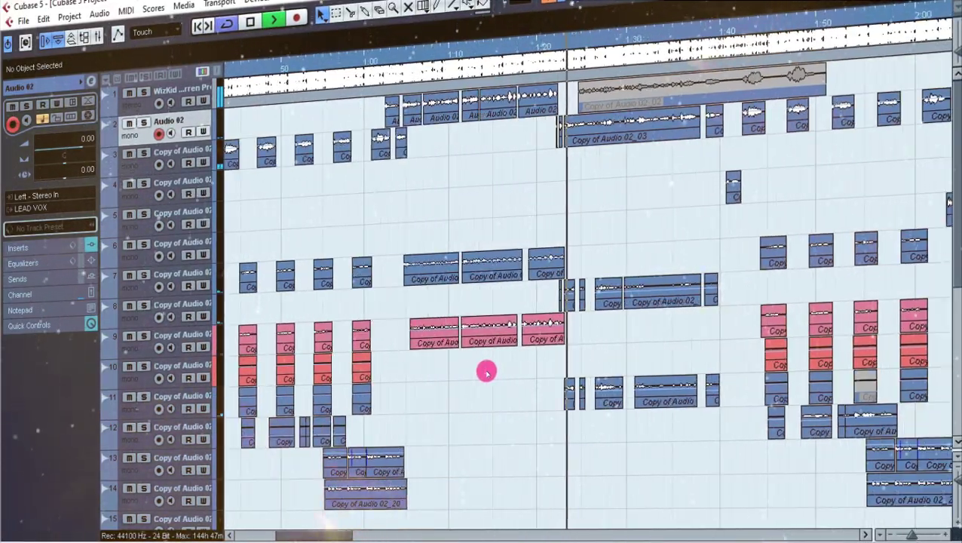
{"action": "key", "text": "g"}
{"action": "key", "text": "g"}
{"action": "key", "text": "g"}
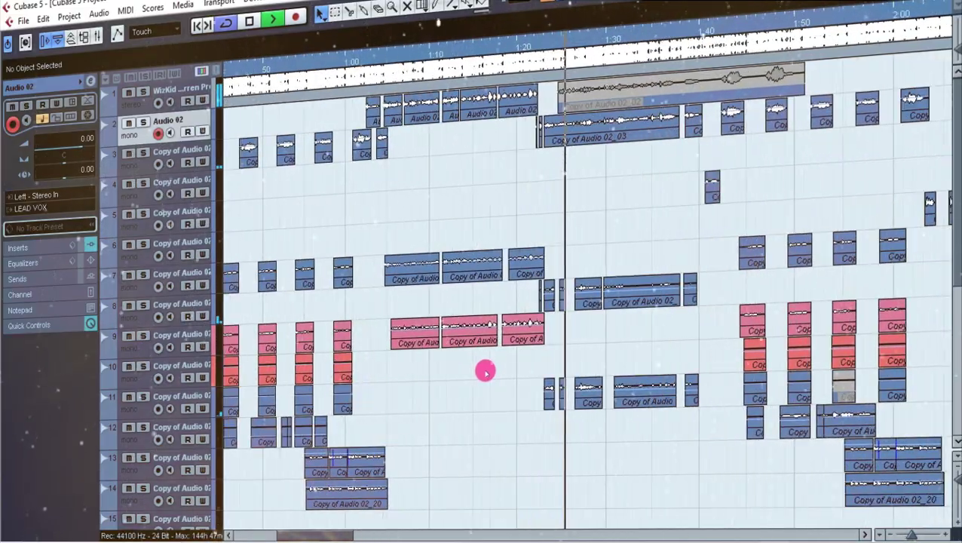
{"action": "key", "text": "h"}
{"action": "key", "text": "h"}
{"action": "key", "text": "h"}
{"action": "key", "text": "h"}
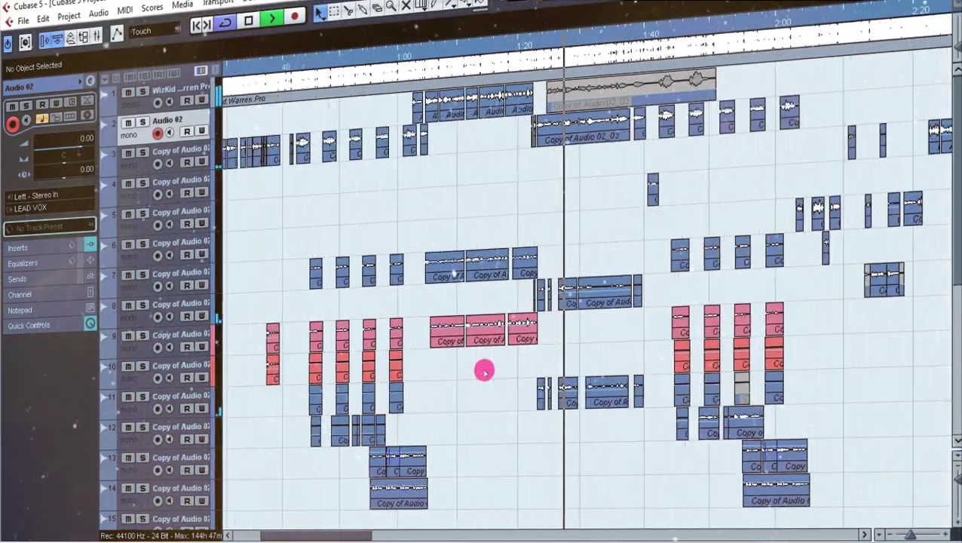
{"action": "key", "text": "g"}
{"action": "key", "text": "g"}
{"action": "key", "text": "g"}
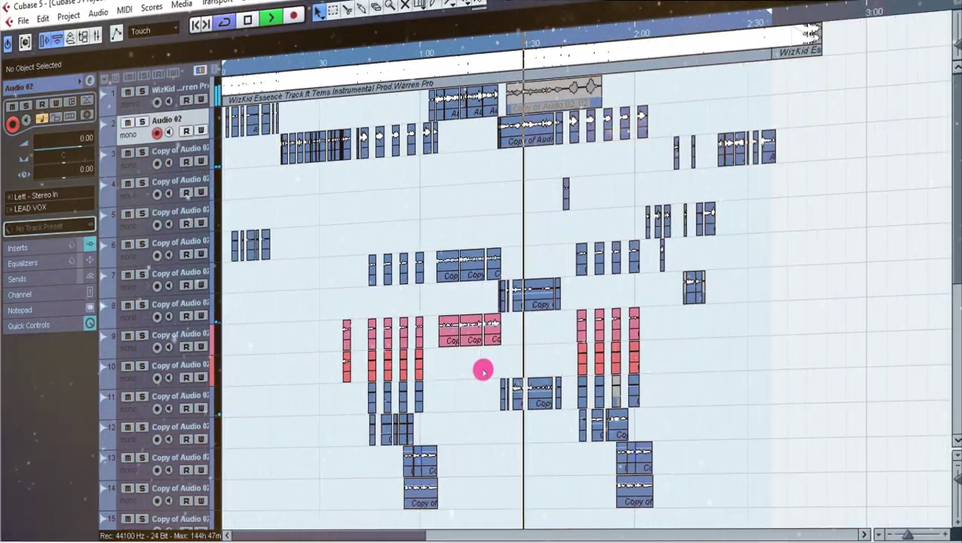
{"action": "key", "text": "g"}
{"action": "key", "text": "h"}
{"action": "key", "text": "g"}
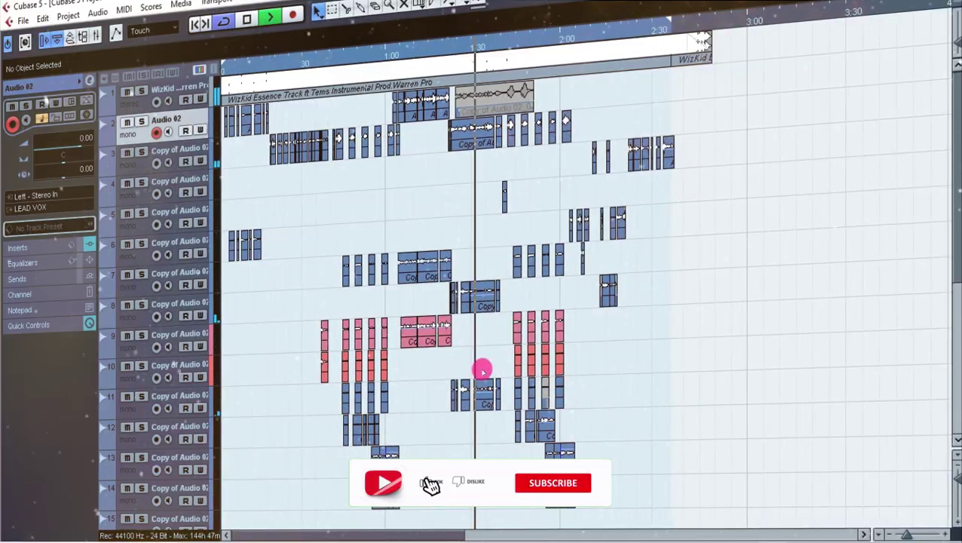
{"action": "key", "text": "g"}
{"action": "key", "text": "h"}
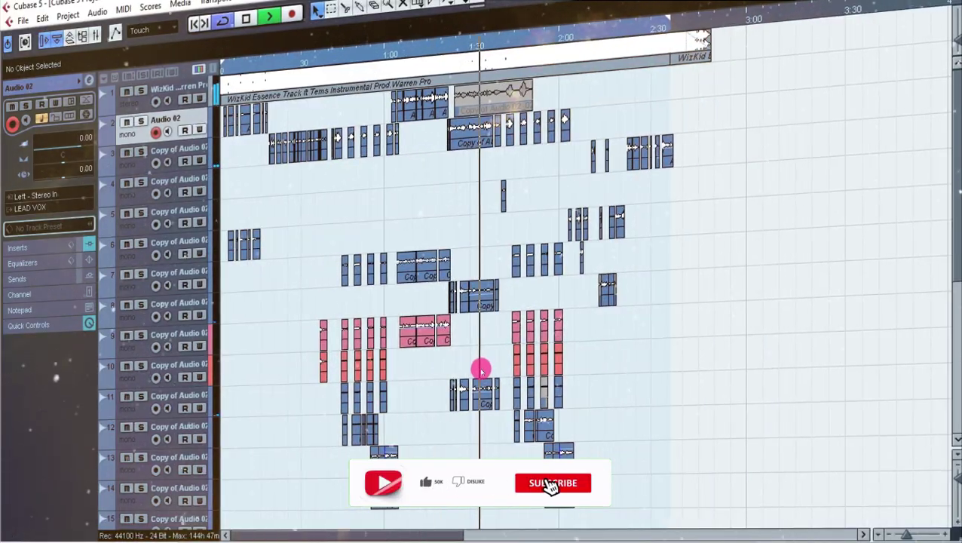